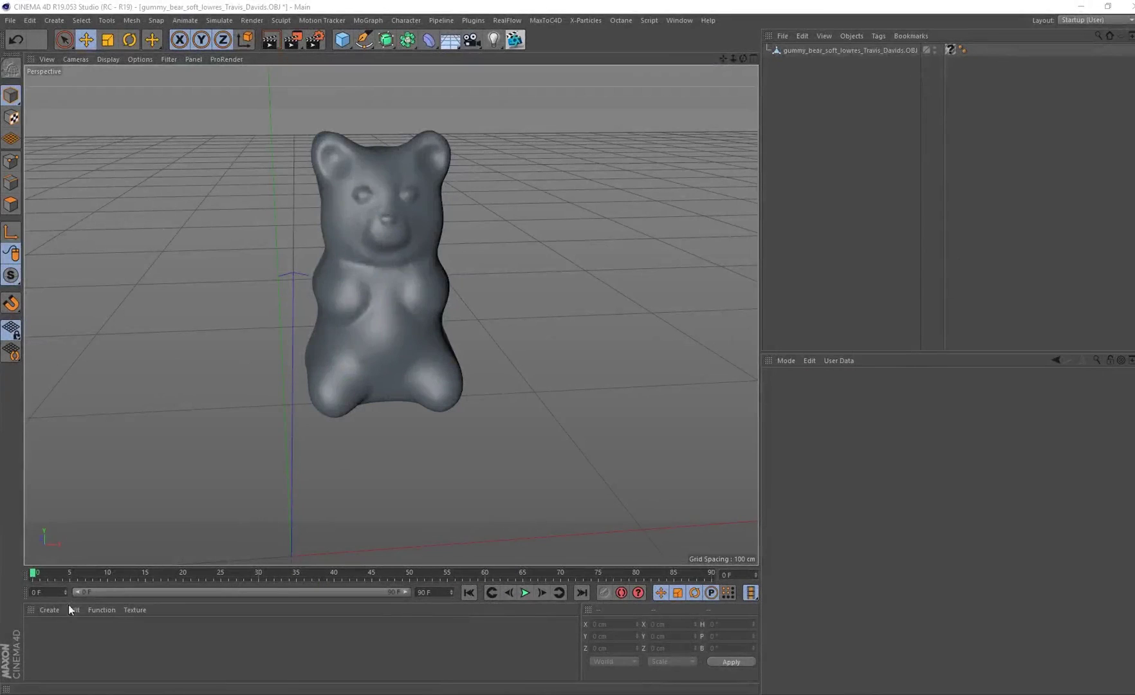
# Step: Create a new Octane Material and open it in the Material Editor
pyautogui.click(45, 611)
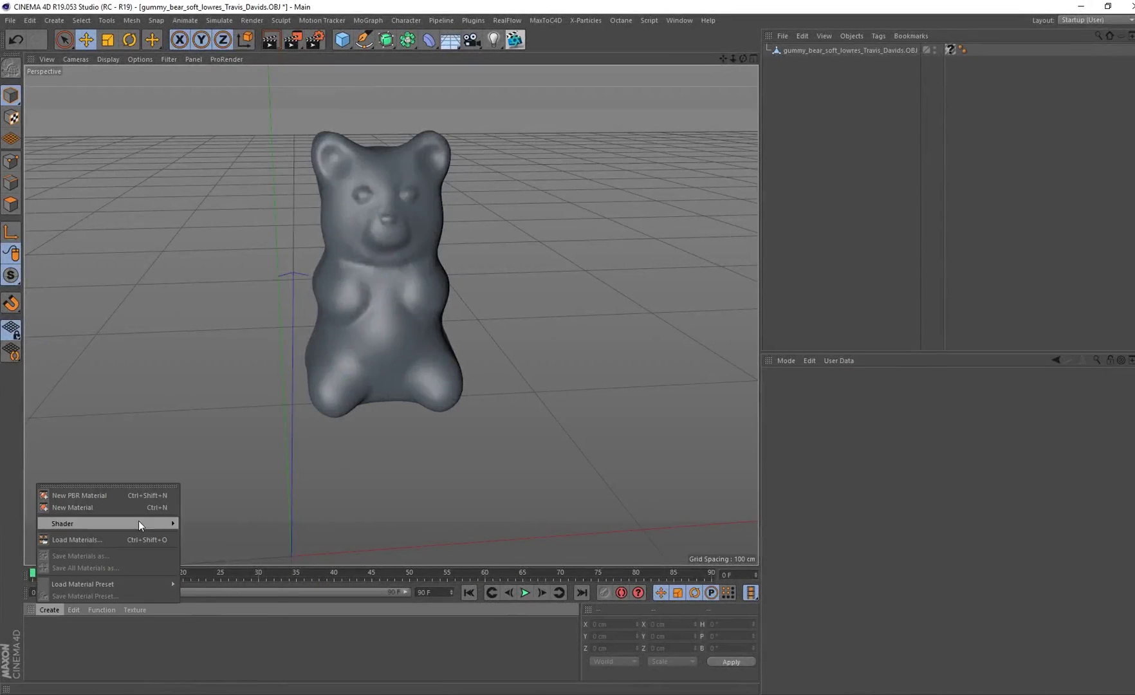
pyautogui.moveTo(138, 520)
pyautogui.moveTo(218, 501)
pyautogui.click(324, 516)
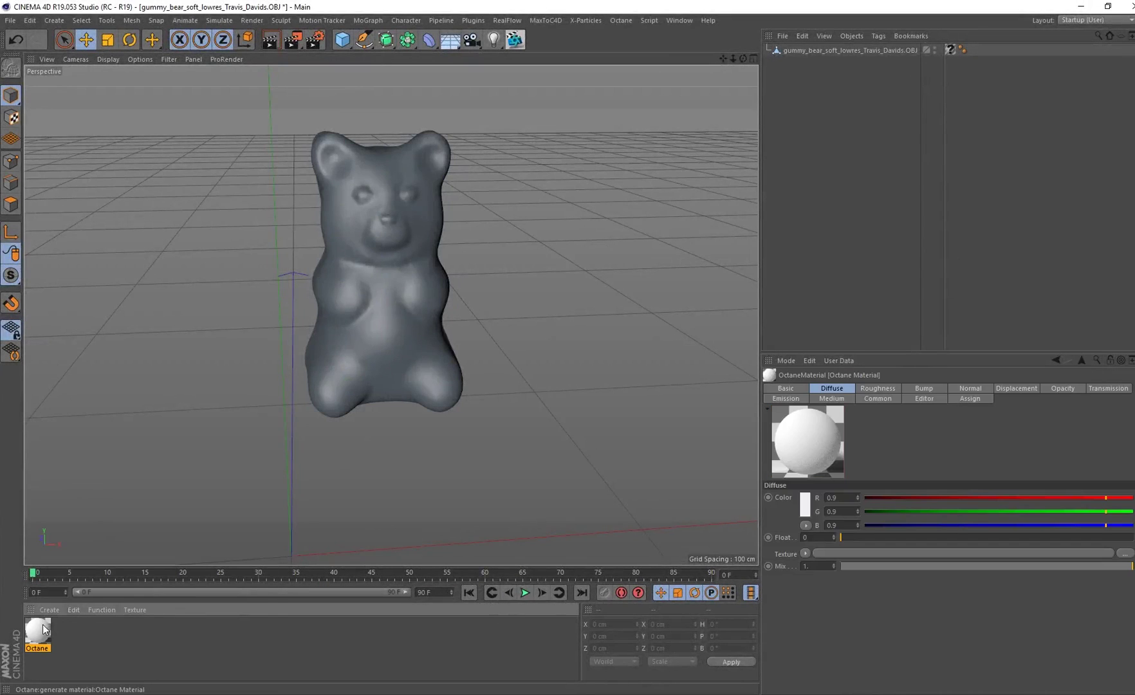
pyautogui.doubleClick(37, 631)
# Step: Set the material type to Specular with a roughness float of 0.087
pyautogui.click(248, 208)
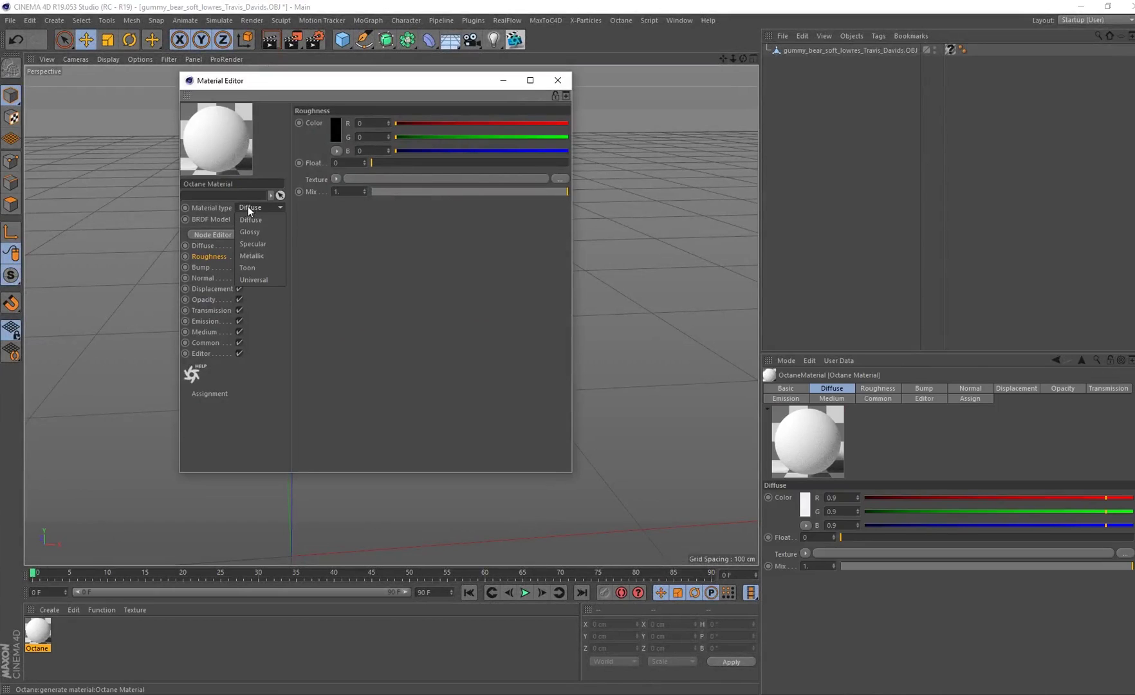
pyautogui.click(268, 243)
pyautogui.moveTo(316, 80); pyautogui.dragTo(487, 110)
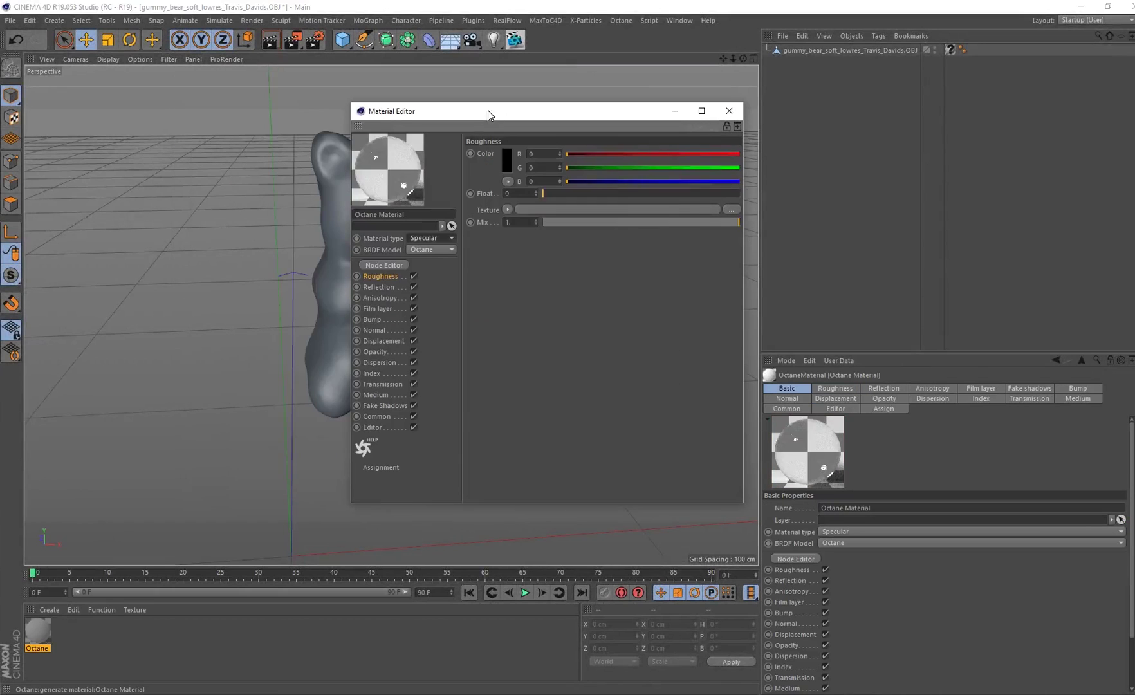
pyautogui.doubleClick(509, 194)
pyautogui.write('0.087')
pyautogui.press('Return')
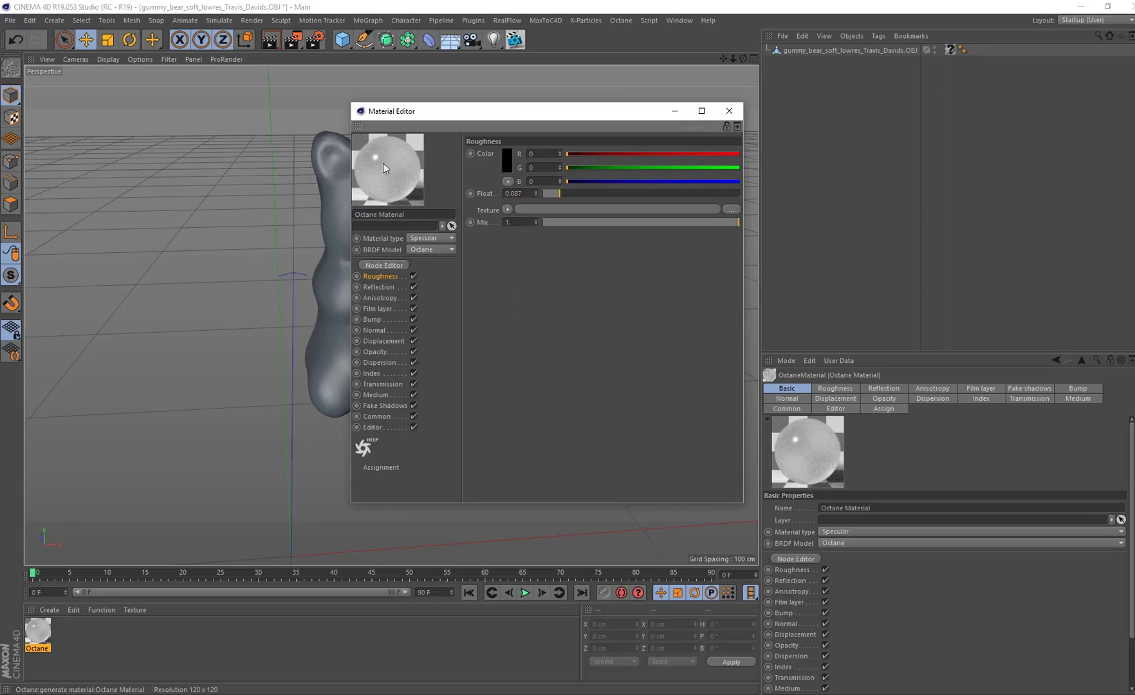
# Step: Move the editor aside, orbit so the bear faces front, and show the Normal channel
pyautogui.moveTo(409, 110); pyautogui.dragTo(445, 119)
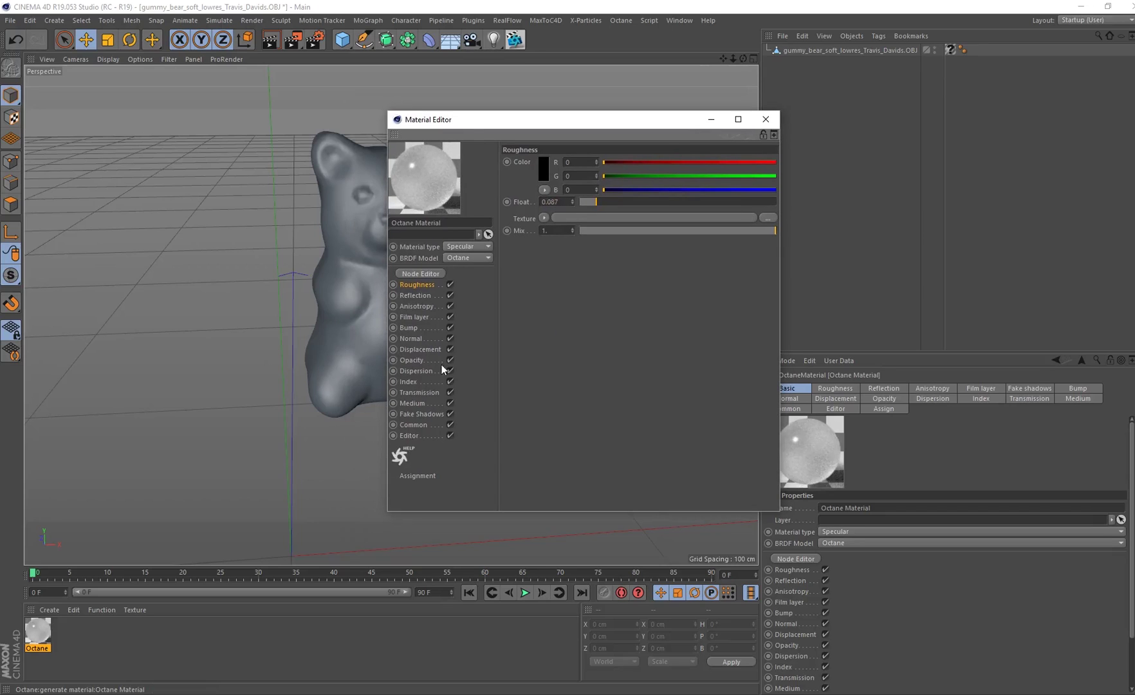
pyautogui.moveTo(494, 116); pyautogui.dragTo(532, 116)
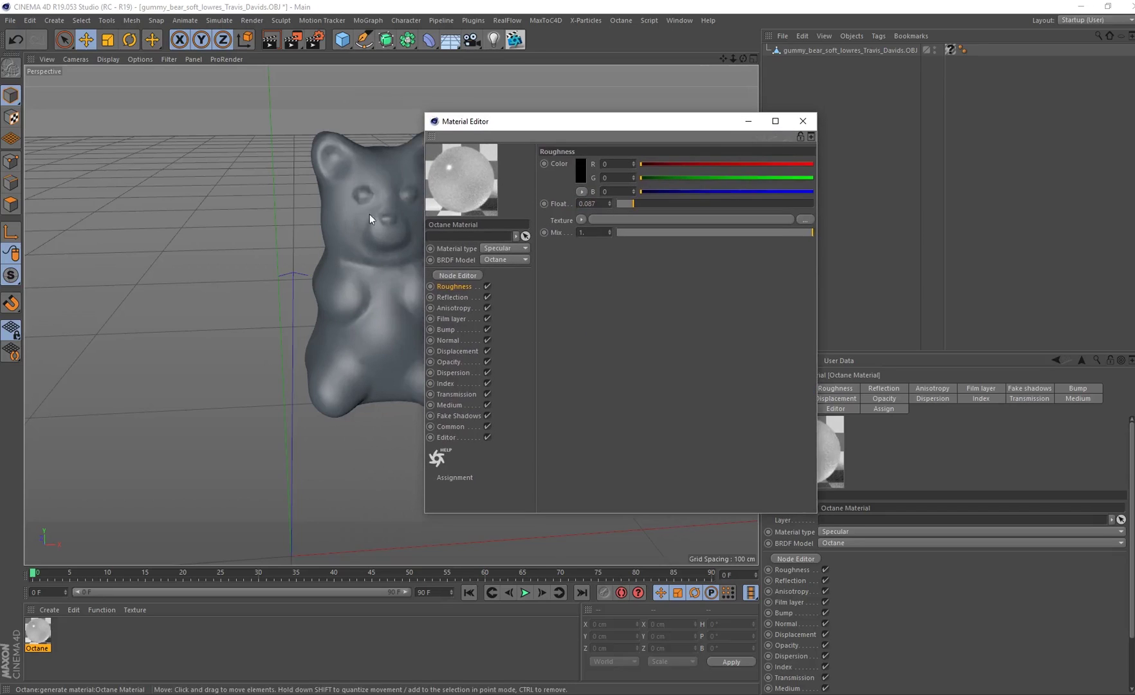
pyautogui.keyDown('alt'); pyautogui.moveTo(370, 214); pyautogui.dragTo(231, 251); pyautogui.keyUp('alt')
pyautogui.keyDown('alt'); pyautogui.moveTo(231, 252); pyautogui.dragTo(303, 283, button='right'); pyautogui.keyUp('alt')
pyautogui.keyDown('alt'); pyautogui.moveTo(303, 283); pyautogui.dragTo(364, 151); pyautogui.keyUp('alt')
pyautogui.keyDown('alt'); pyautogui.moveTo(320, 249); pyautogui.dragTo(332, 183); pyautogui.keyUp('alt')
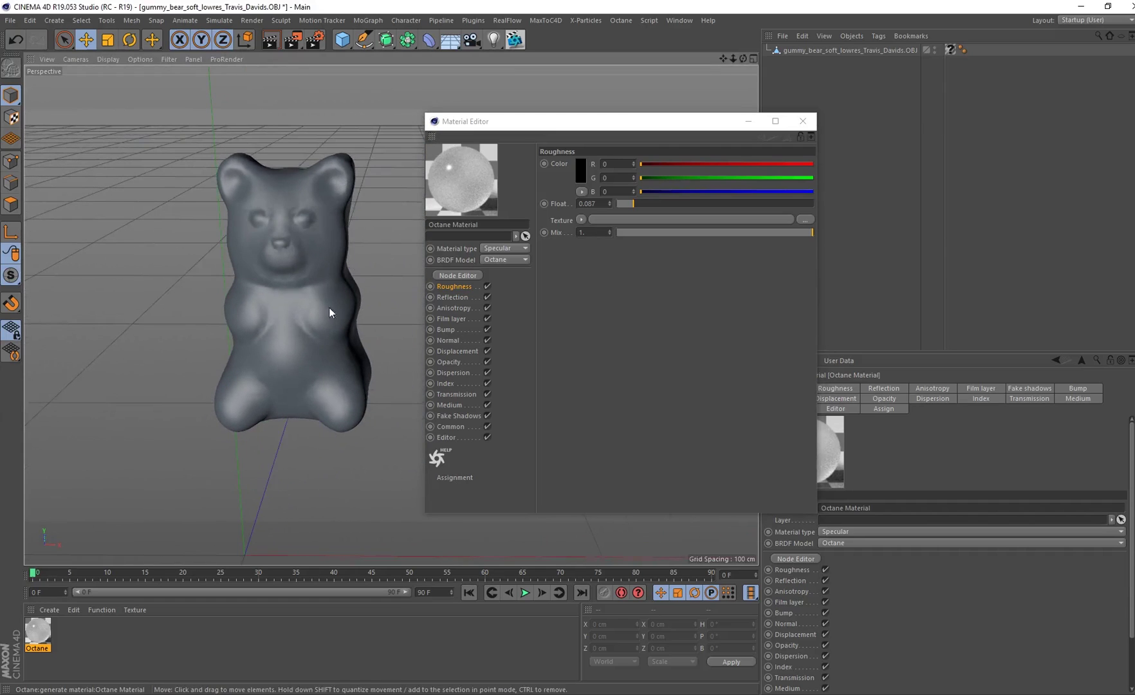
pyautogui.keyDown('alt'); pyautogui.moveTo(299, 330); pyautogui.dragTo(334, 322); pyautogui.keyUp('alt')
pyautogui.click(449, 340)
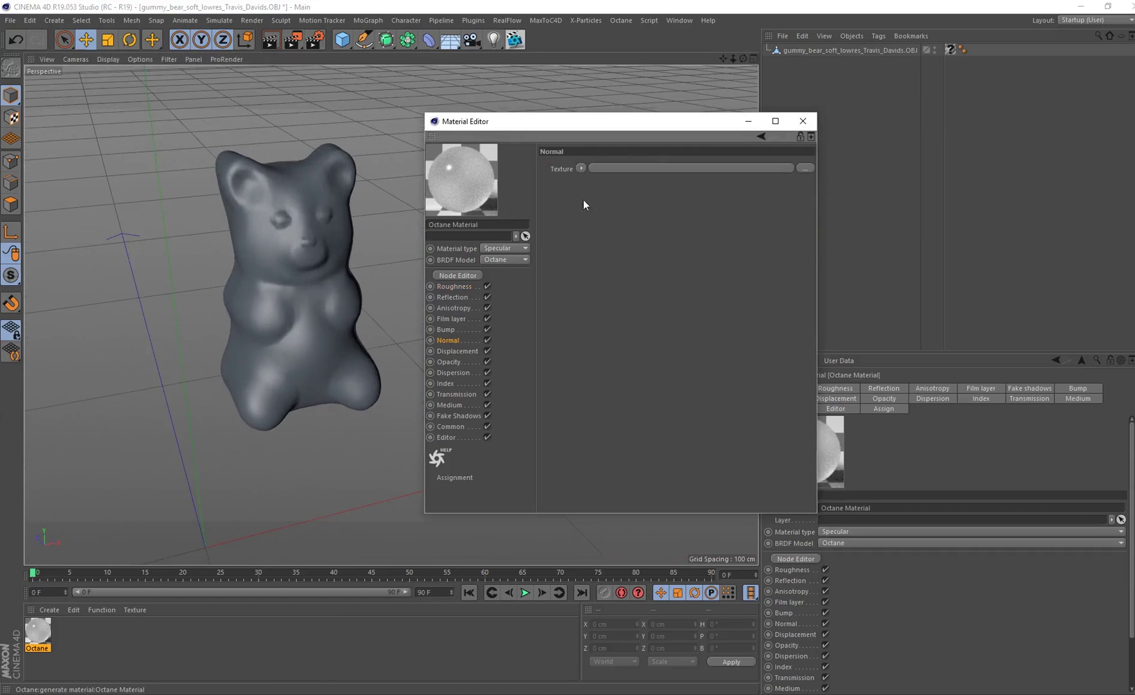
# Step: Load an ImageTexture into the Normal channel using the gummy normal map jpg
pyautogui.click(580, 168)
pyautogui.moveTo(630, 388)
pyautogui.click(680, 375)
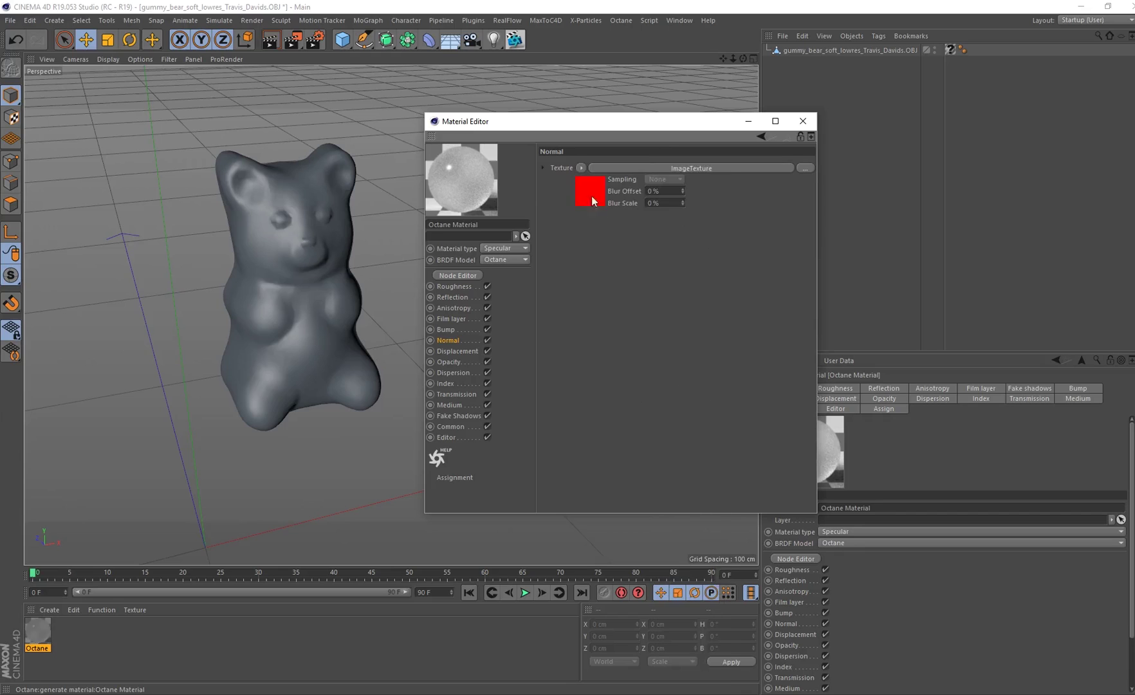
pyautogui.click(589, 193)
pyautogui.moveTo(356, 669)
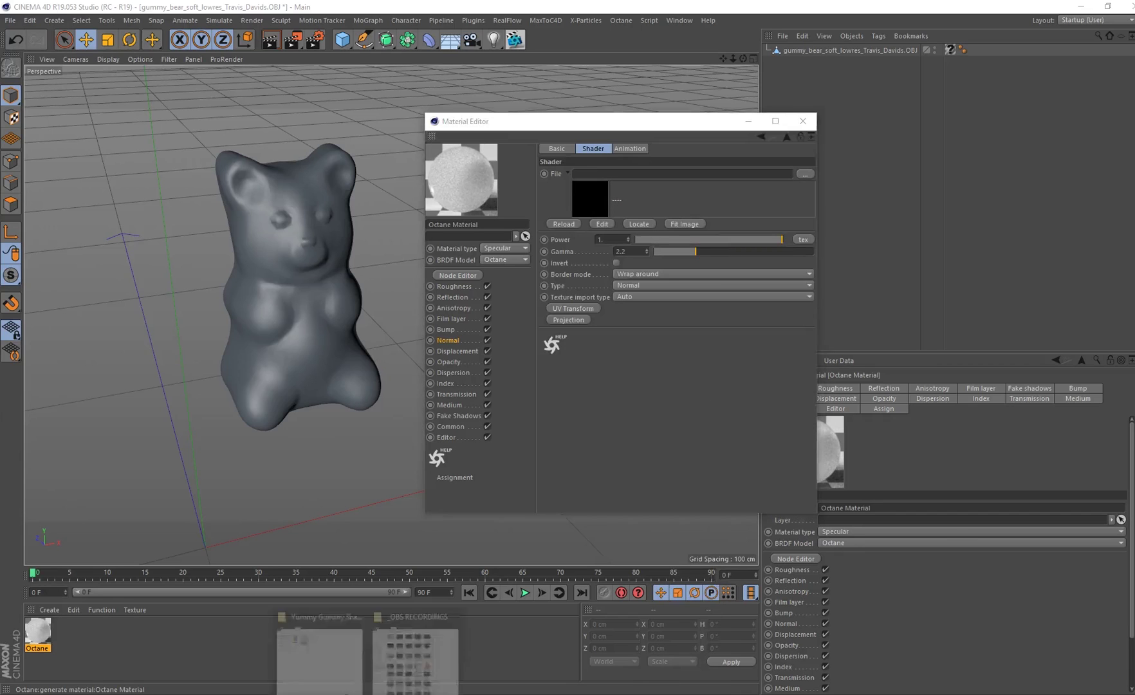
pyautogui.click(373, 644)
pyautogui.doubleClick(442, 186)
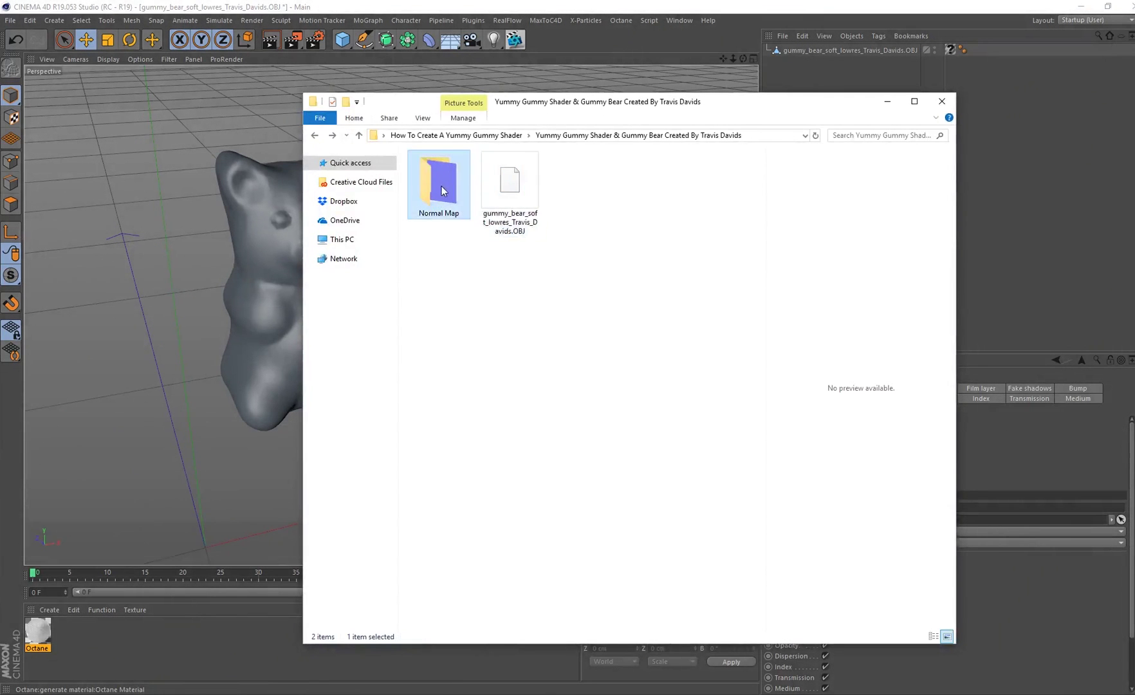
pyautogui.moveTo(519, 108); pyautogui.dragTo(295, 327)
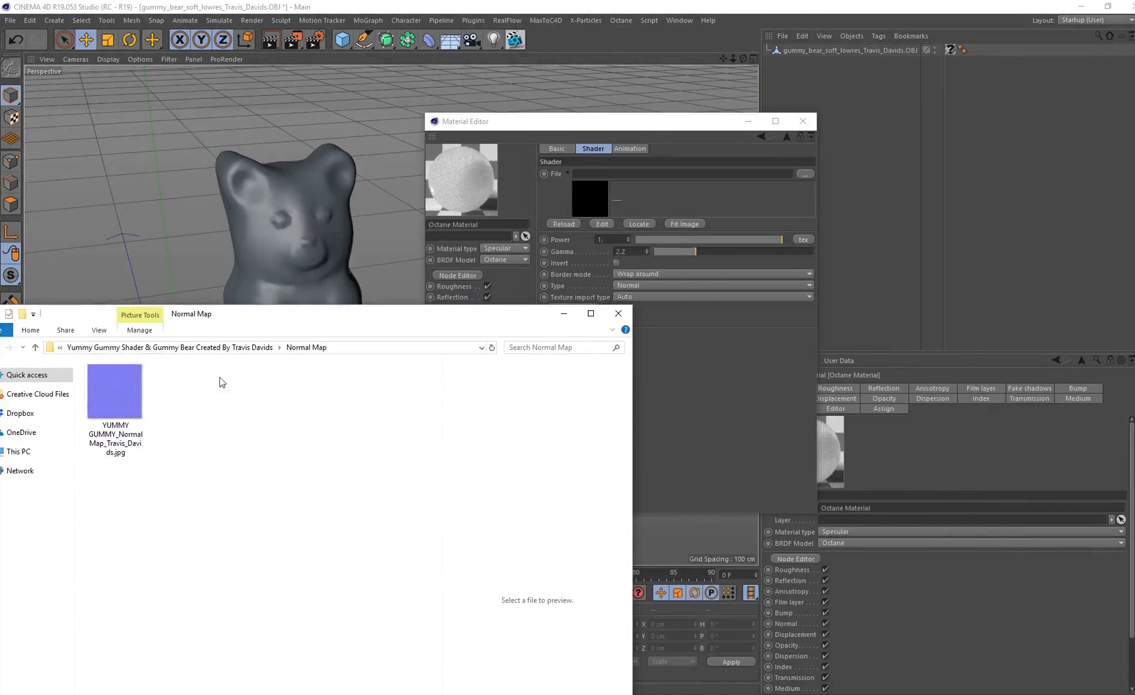
pyautogui.moveTo(213, 397); pyautogui.dragTo(597, 203)
pyautogui.click(650, 395)
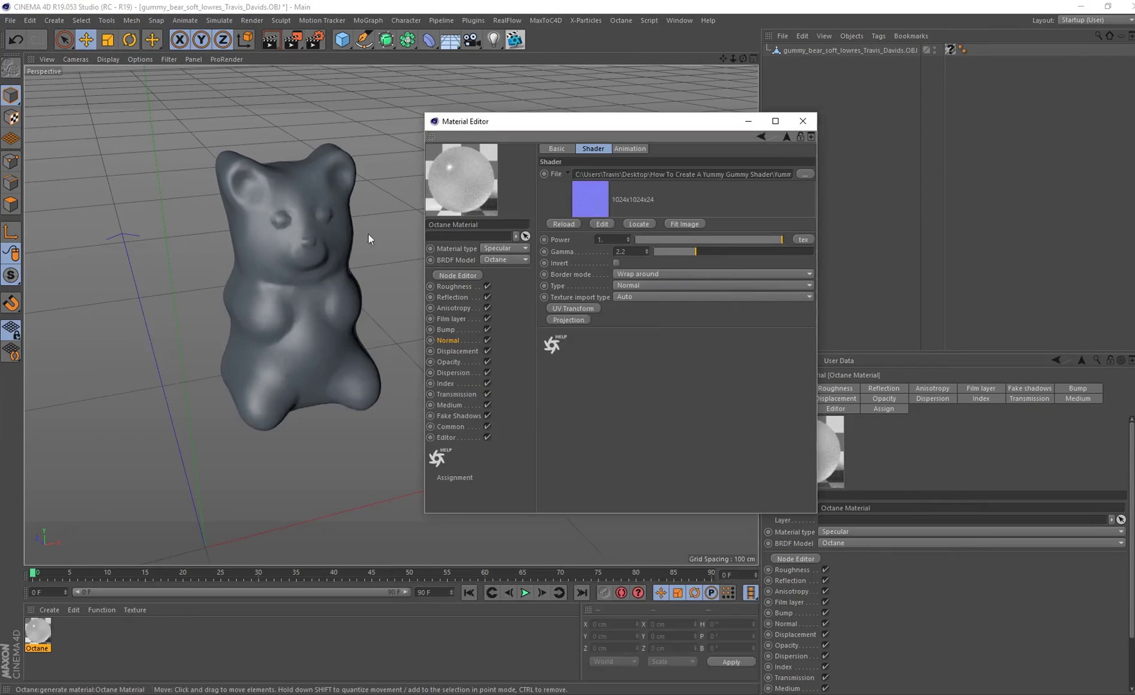
# Step: Give the normal image texture a Box texture projection
pyautogui.scroll(2, 312, 276)
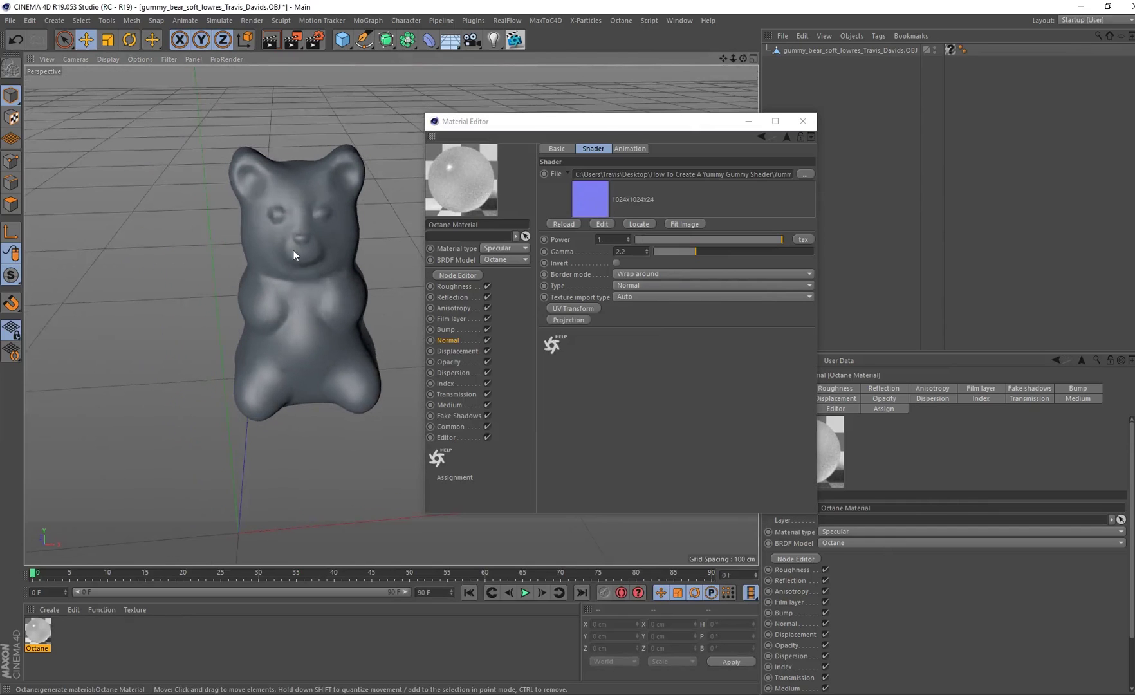
pyautogui.scroll(3, 311, 290)
pyautogui.scroll(-3, 312, 283)
pyautogui.moveTo(312, 280)
pyautogui.keyDown('alt'); pyautogui.mouseDown()
pyautogui.moveTo(269, 287)
pyautogui.moveTo(328, 291)
pyautogui.mouseUp(); pyautogui.keyUp('alt')
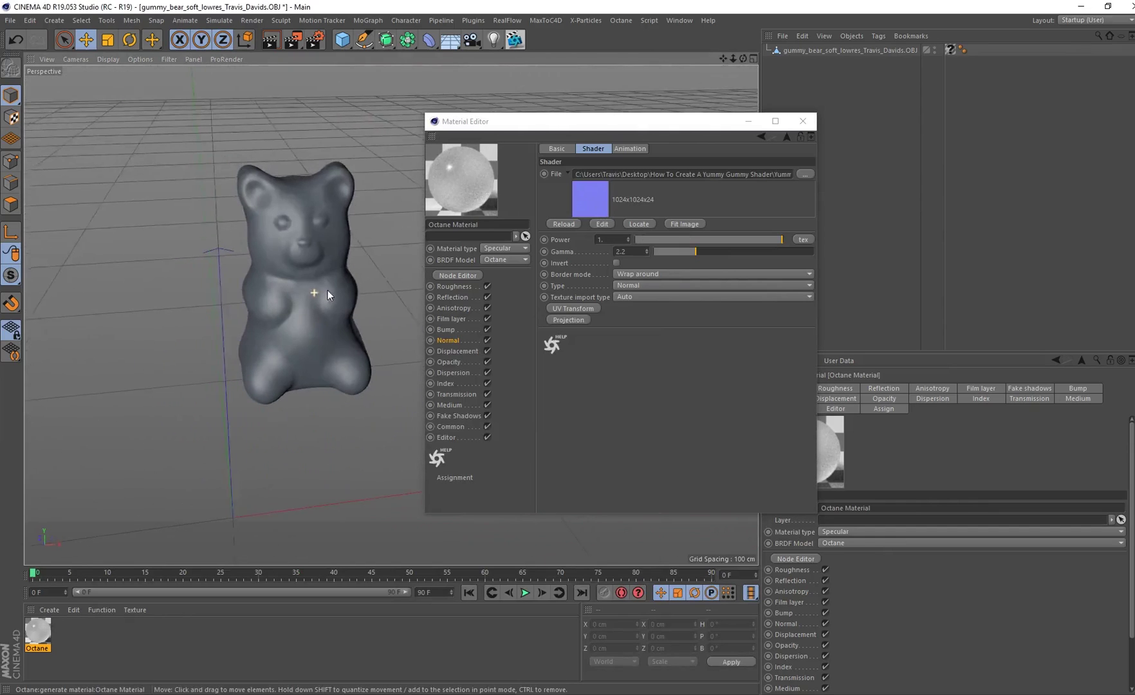
pyautogui.click(564, 320)
pyautogui.click(554, 320)
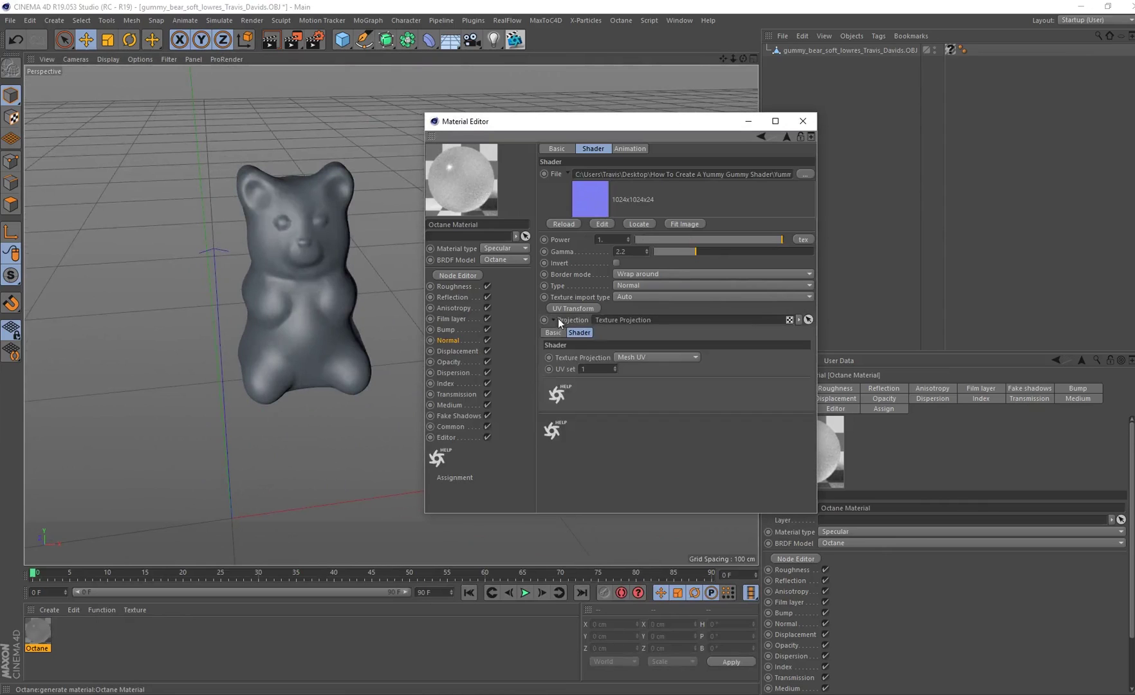
pyautogui.click(651, 355)
pyautogui.click(641, 370)
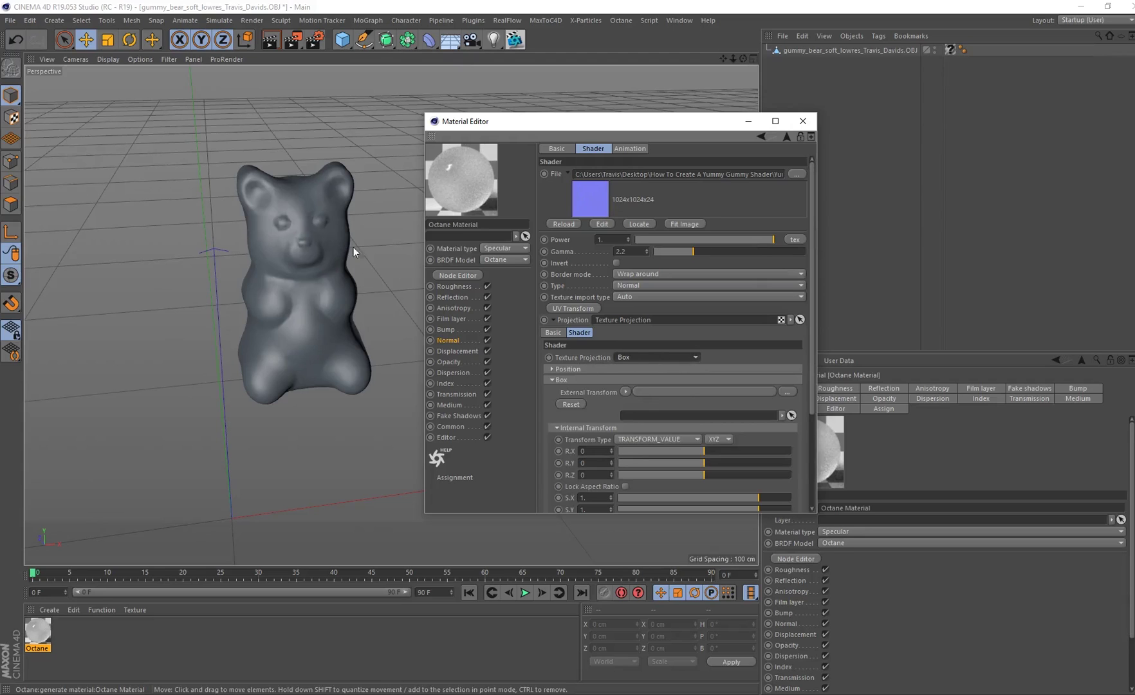
# Step: Add a UV Transform to the image texture scaled to 0.3
pyautogui.scroll(2, 323, 265)
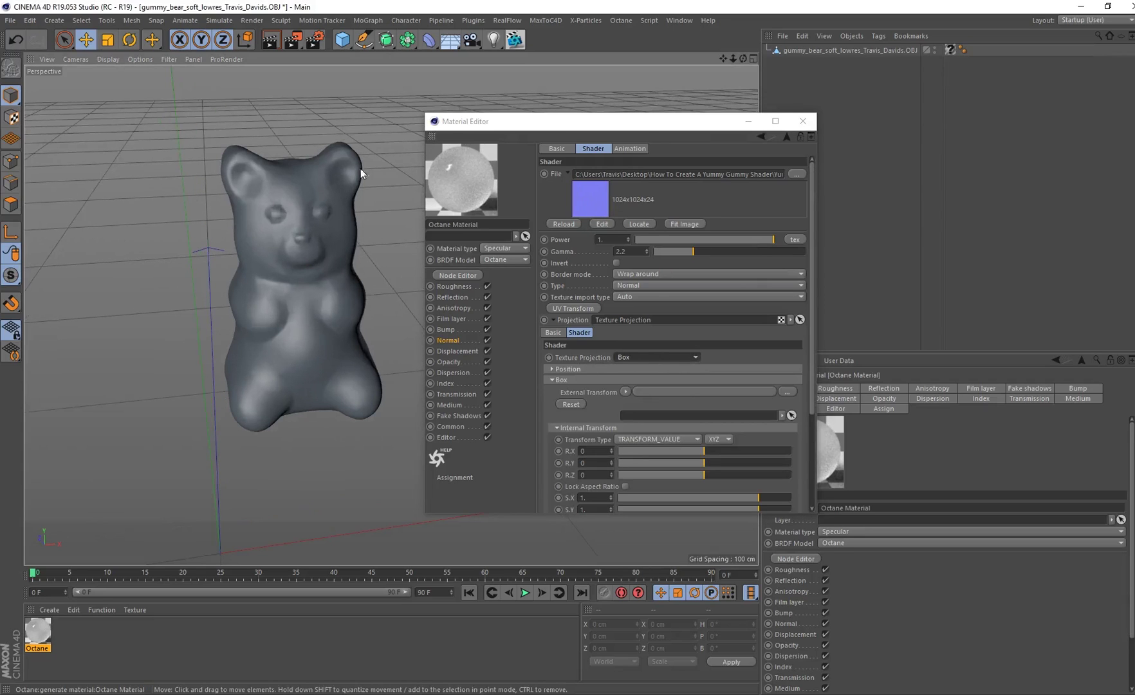
pyautogui.keyDown('alt'); pyautogui.moveTo(382, 270); pyautogui.dragTo(315, 321); pyautogui.keyUp('alt')
pyautogui.click(560, 309)
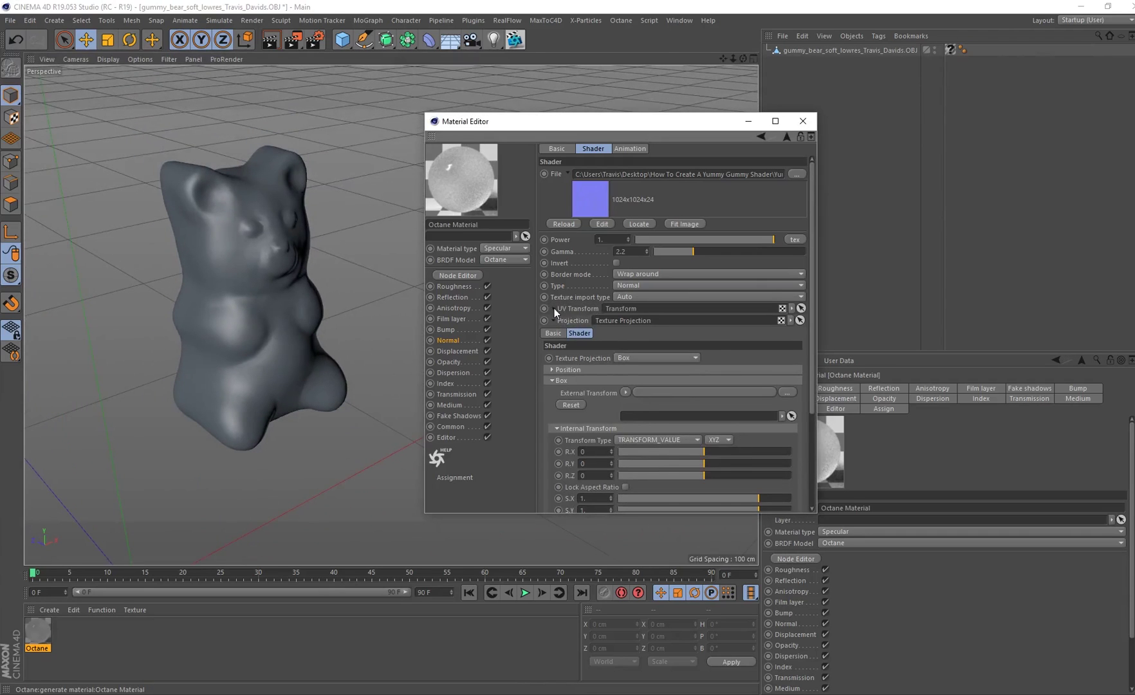
pyautogui.doubleClick(585, 441)
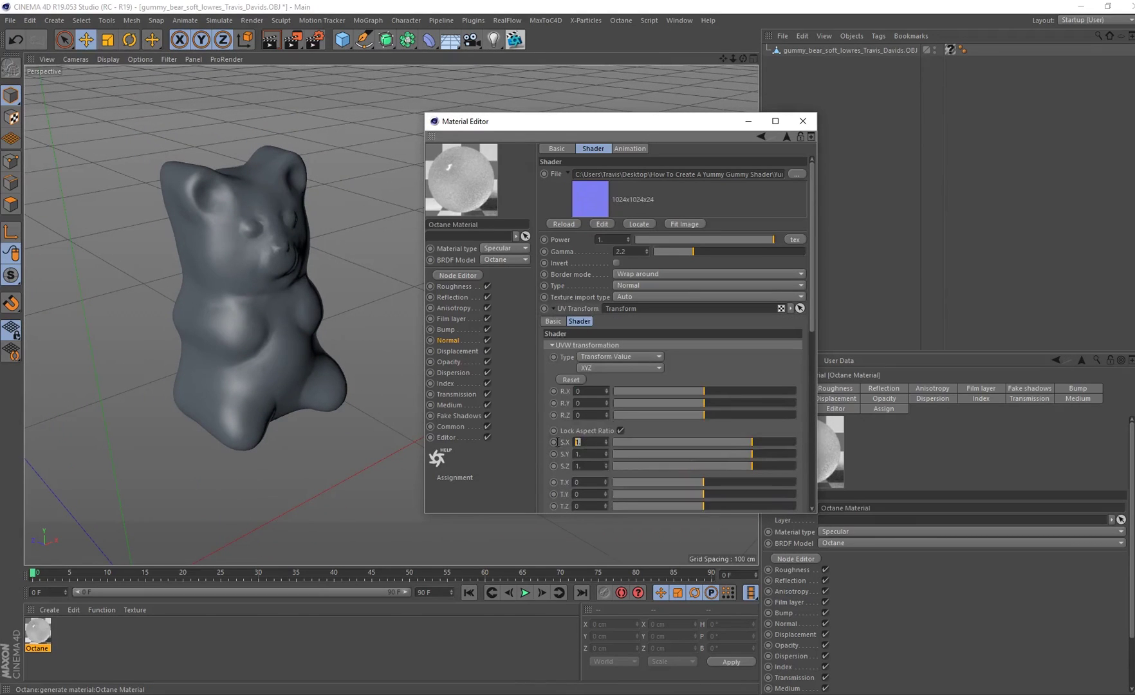
pyautogui.write('0.3')
pyautogui.press('Return')
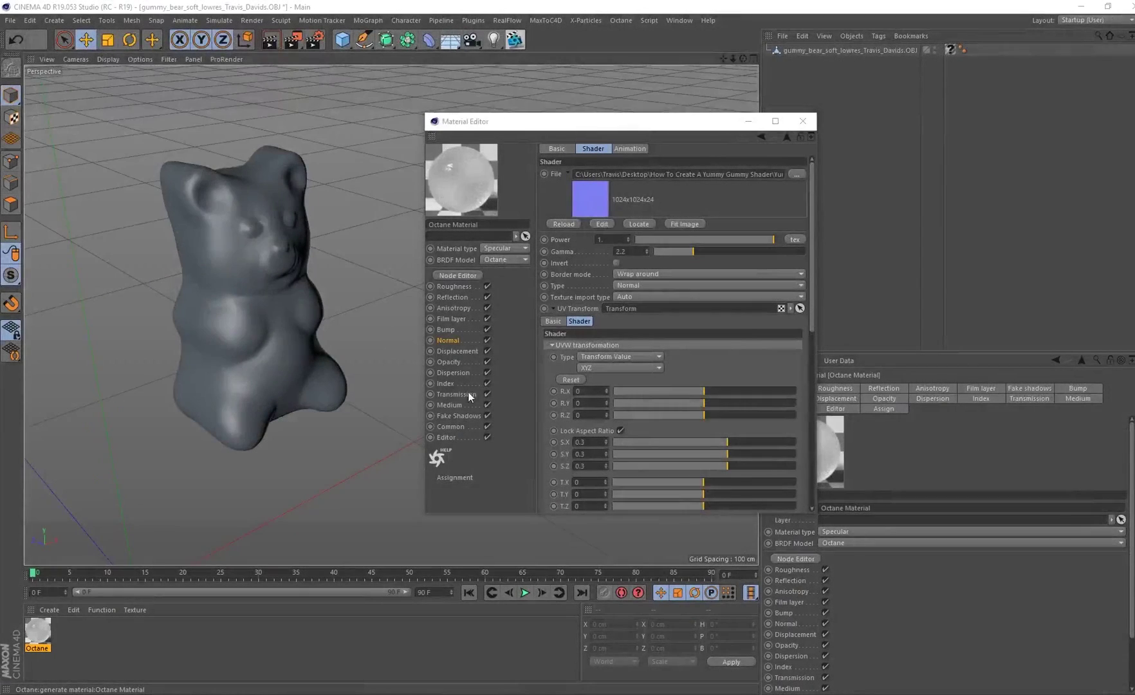
# Step: Load an Octane Gradient into the material's Transmission channel
pyautogui.click(460, 393)
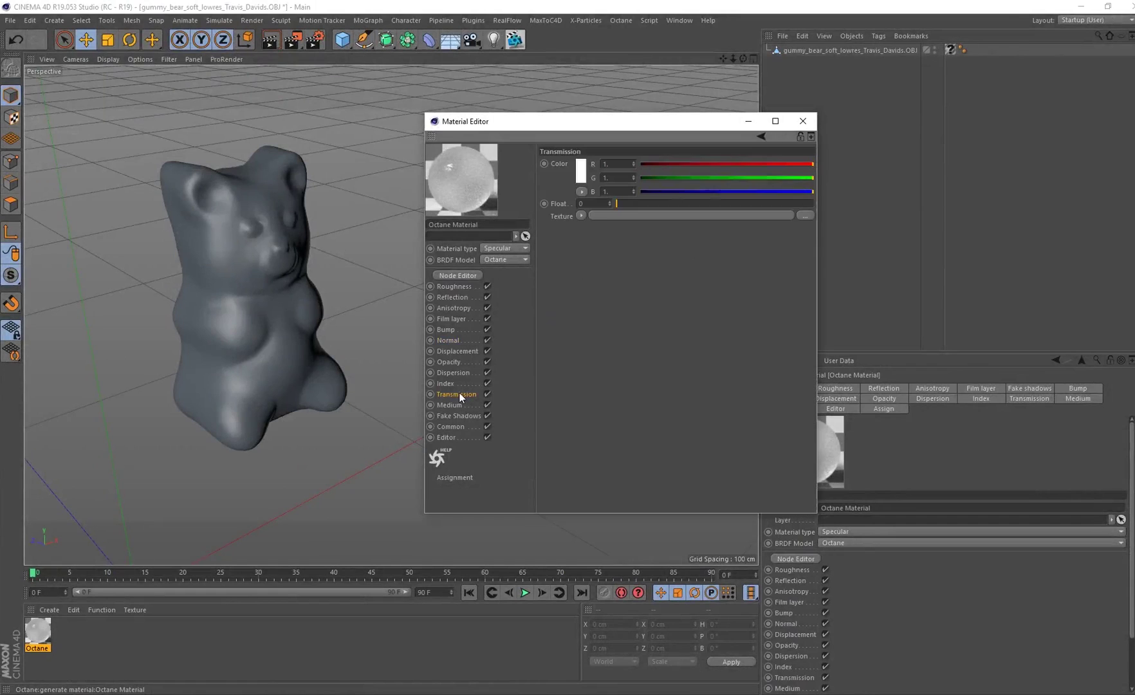
pyautogui.keyDown('alt'); pyautogui.moveTo(230, 419); pyautogui.dragTo(326, 262); pyautogui.keyUp('alt')
pyautogui.keyDown('alt'); pyautogui.moveTo(301, 451); pyautogui.dragTo(305, 426); pyautogui.keyUp('alt')
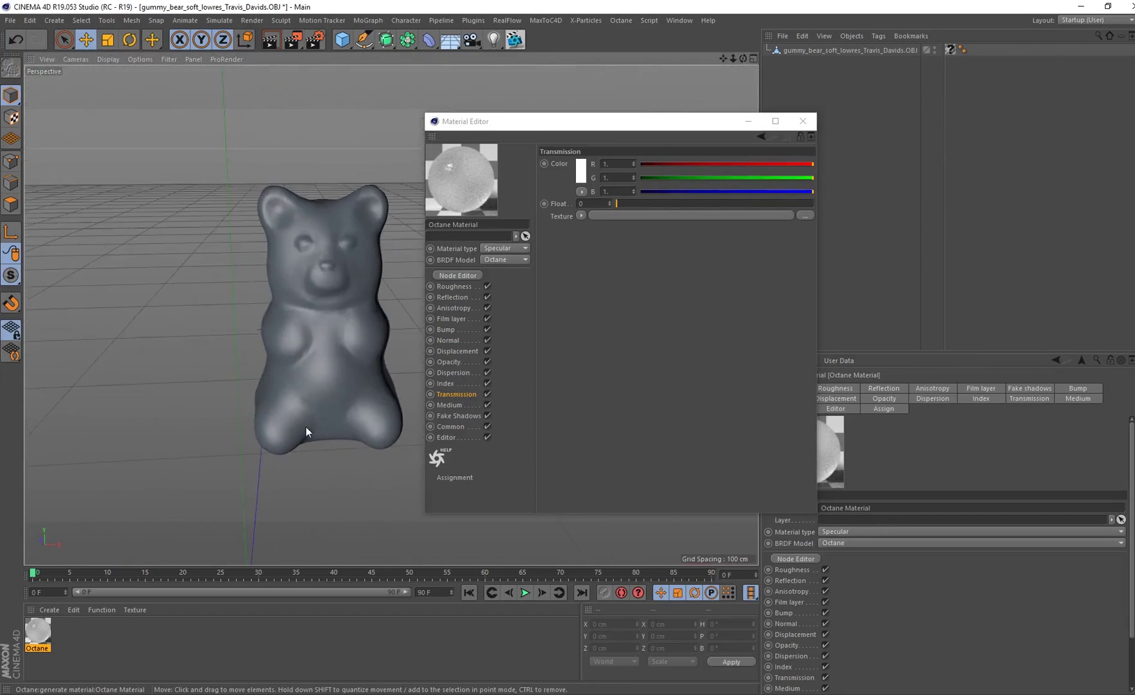
pyautogui.click(581, 215)
pyautogui.moveTo(617, 452)
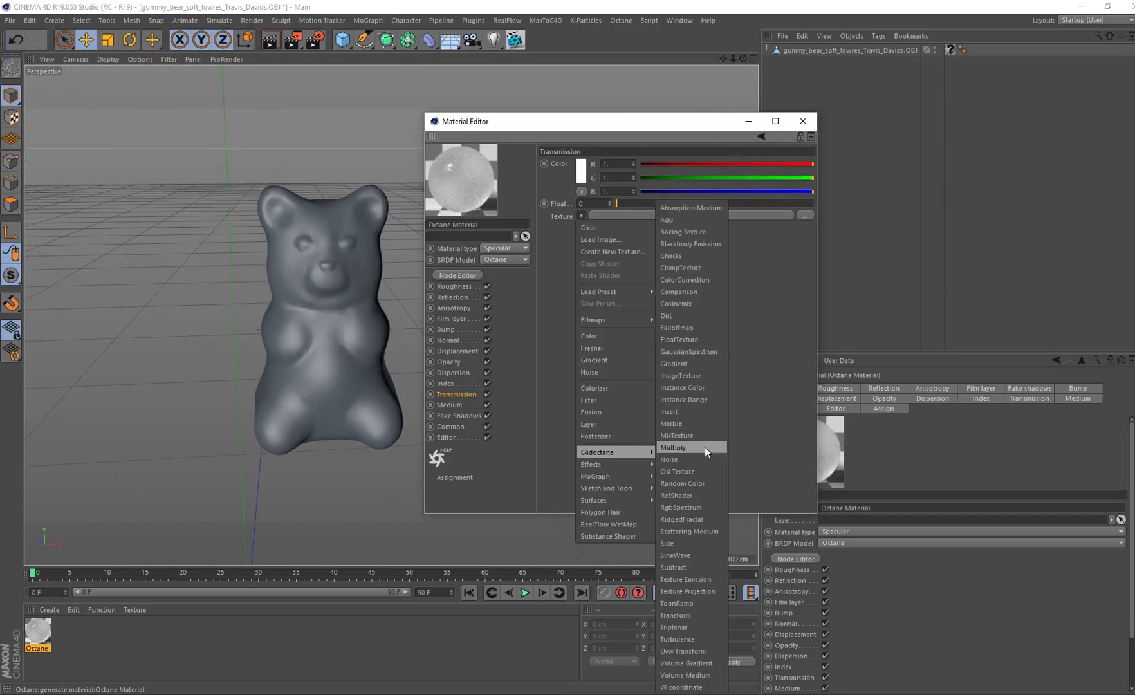
pyautogui.click(676, 362)
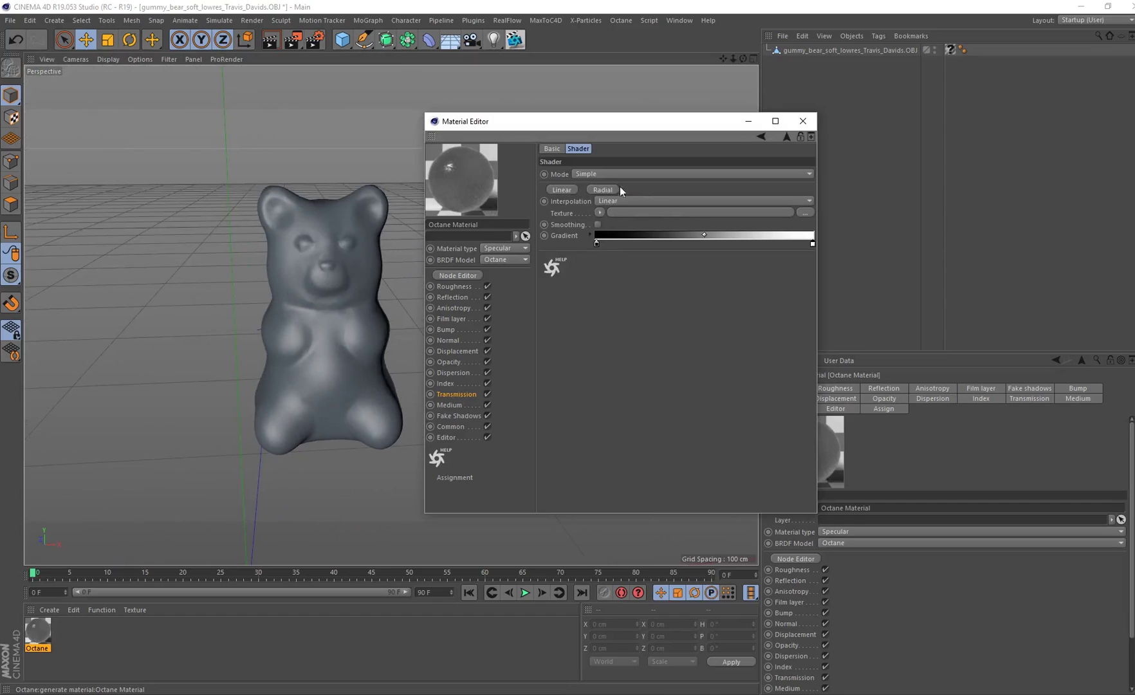
# Step: Set the gradient's left end to red-orange (hue 16°, saturation 94%, value about 96%)
pyautogui.doubleClick(596, 244)
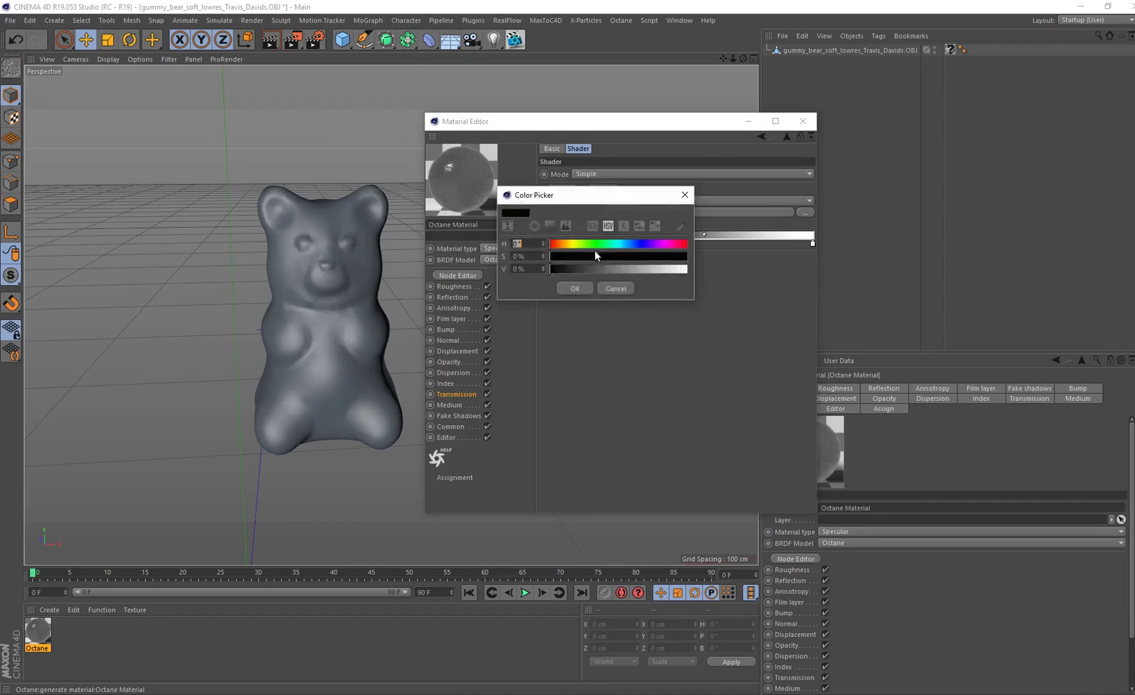
pyautogui.click(557, 245)
pyautogui.moveTo(557, 250); pyautogui.dragTo(563, 250)
pyautogui.moveTo(631, 273); pyautogui.dragTo(680, 256)
pyautogui.moveTo(561, 245); pyautogui.dragTo(554, 244)
pyautogui.click(679, 257)
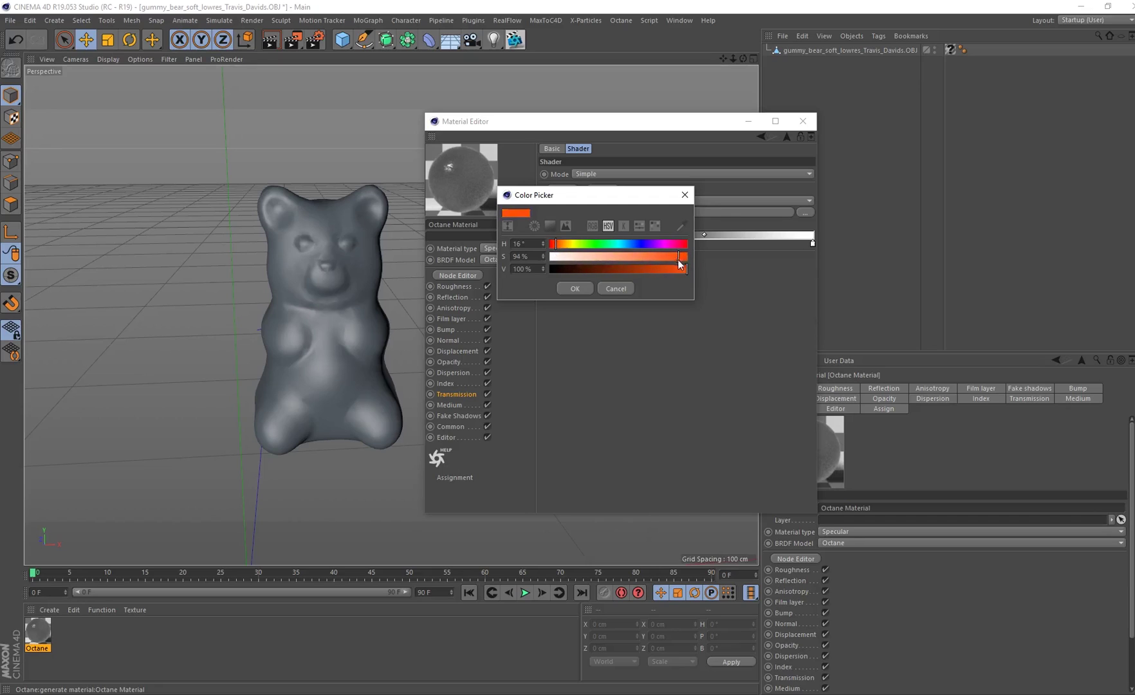
pyautogui.click(578, 287)
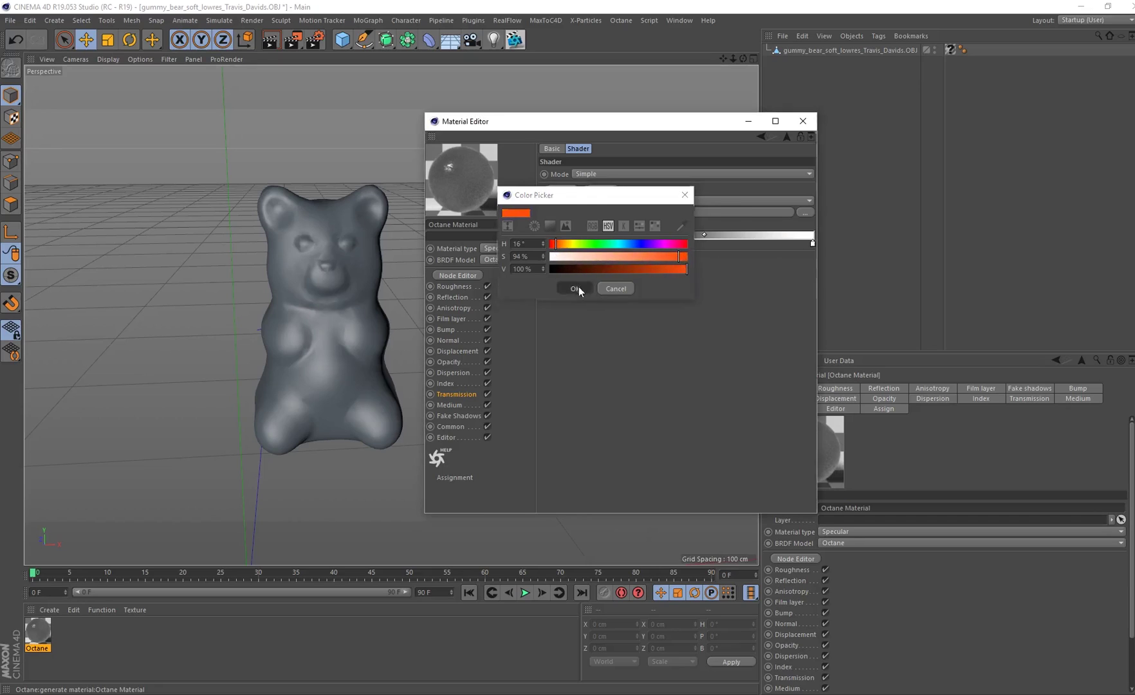
# Step: Set the gradient's right end to orange with saturation raised to 77%
pyautogui.doubleClick(812, 243)
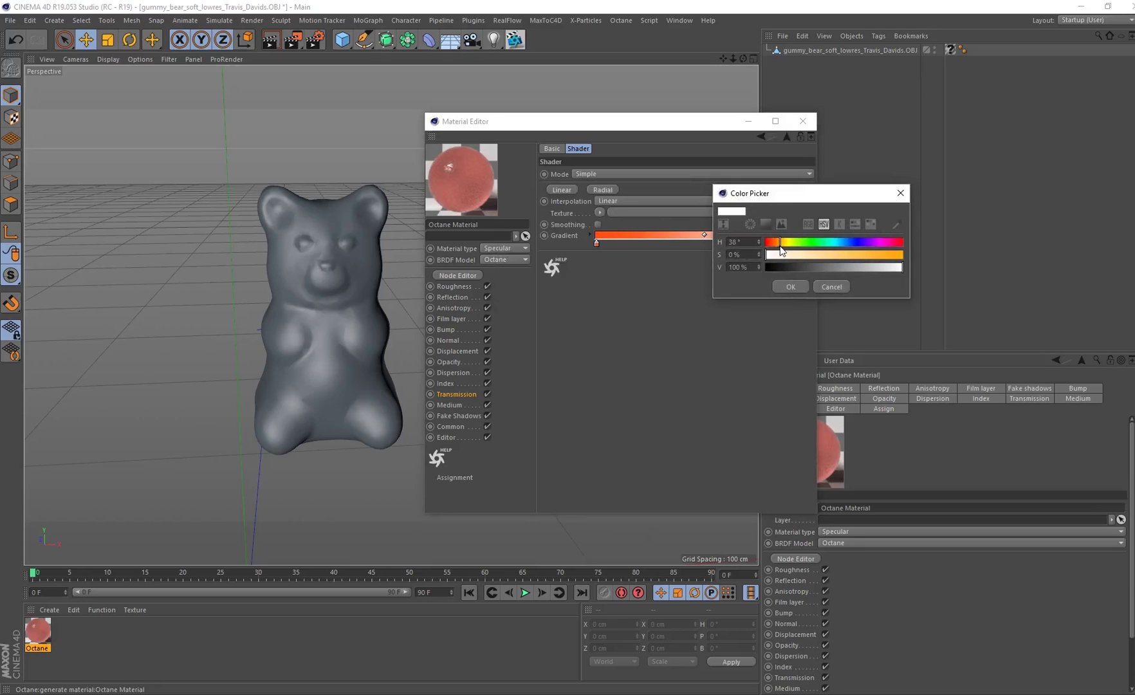
pyautogui.click(868, 254)
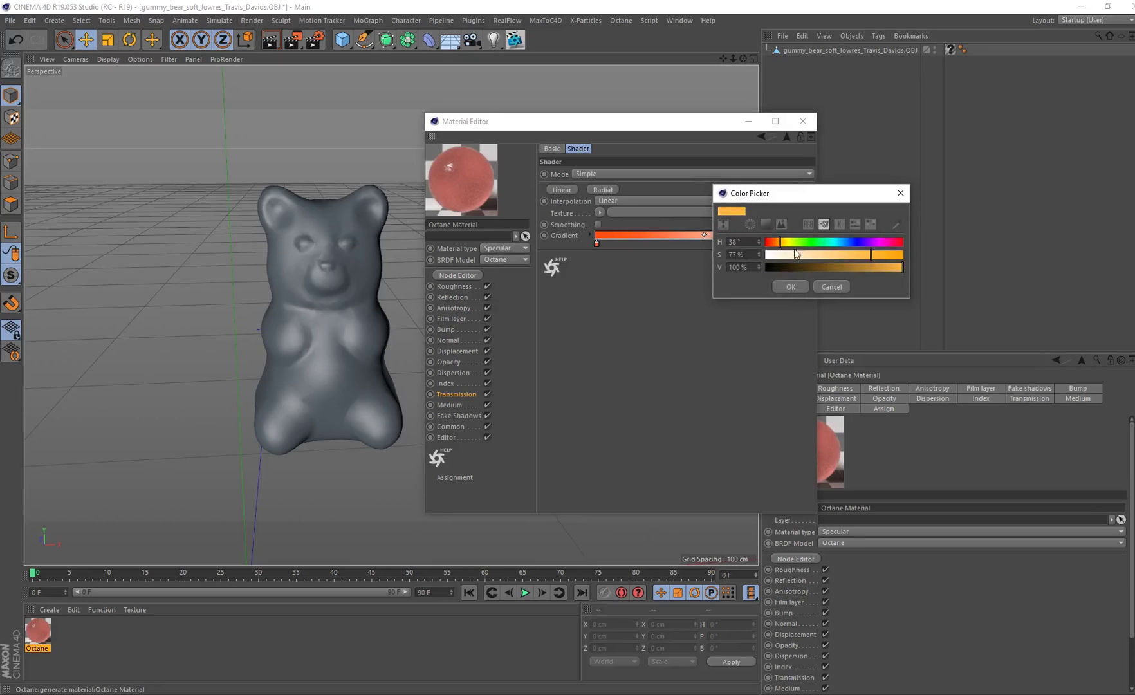
pyautogui.moveTo(895, 269); pyautogui.dragTo(902, 270)
pyautogui.click(781, 286)
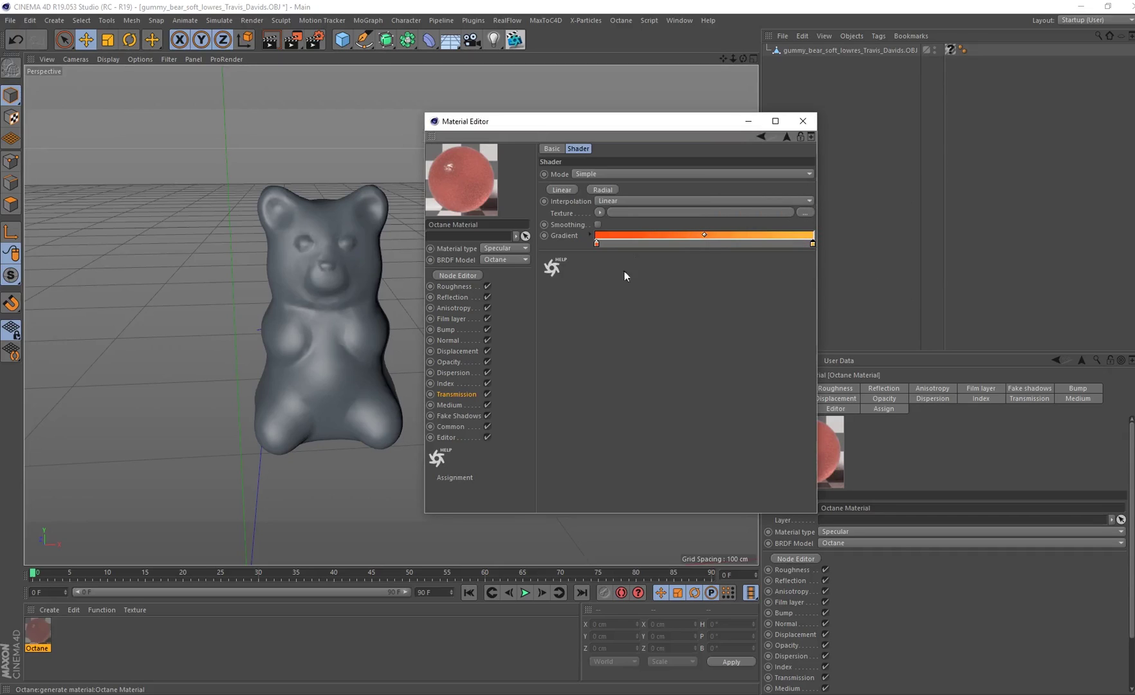
pyautogui.click(603, 211)
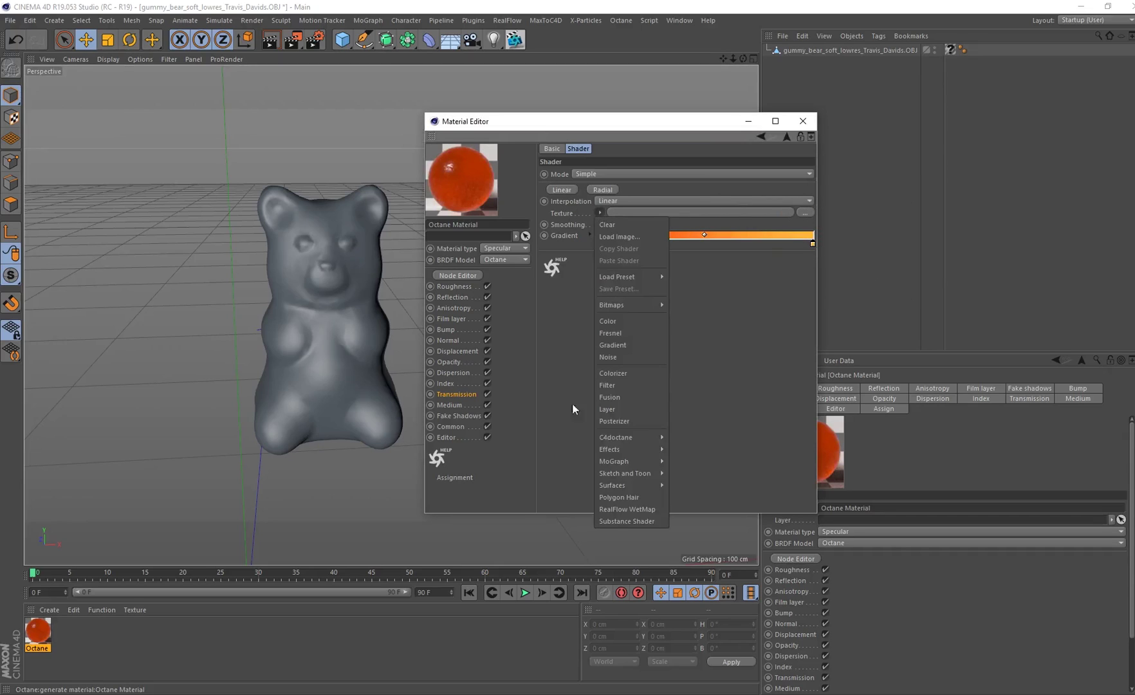
# Step: Drive the gradient with a Falloffmap whose skew factor is 2.8
pyautogui.moveTo(631, 438)
pyautogui.click(699, 328)
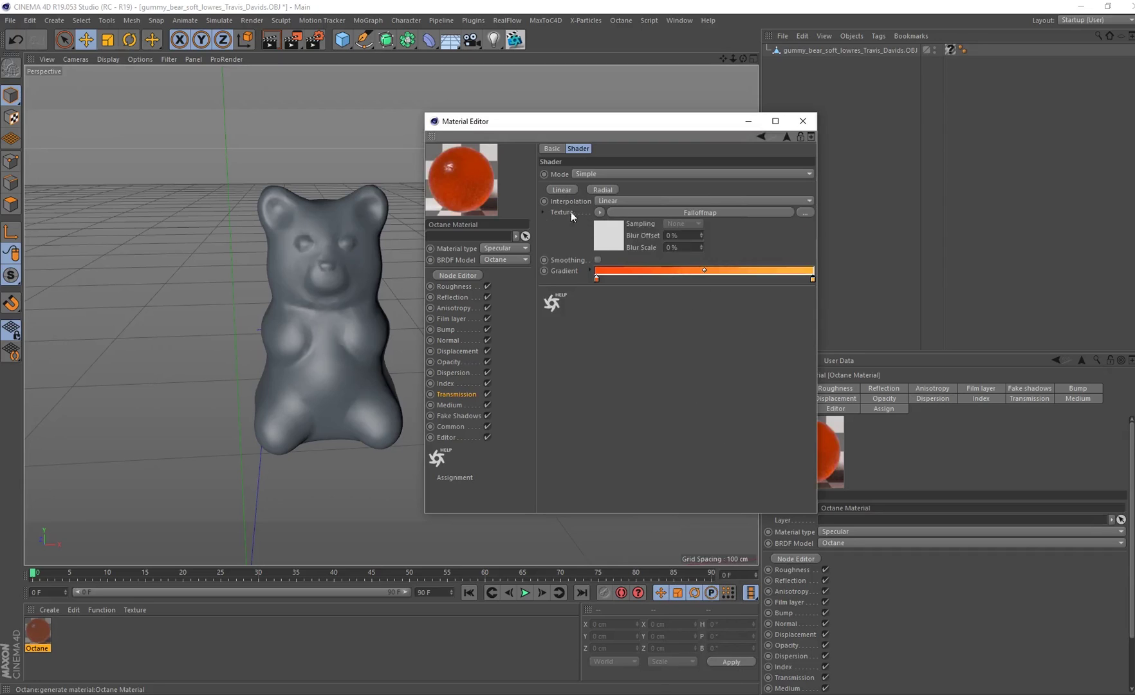
pyautogui.click(609, 232)
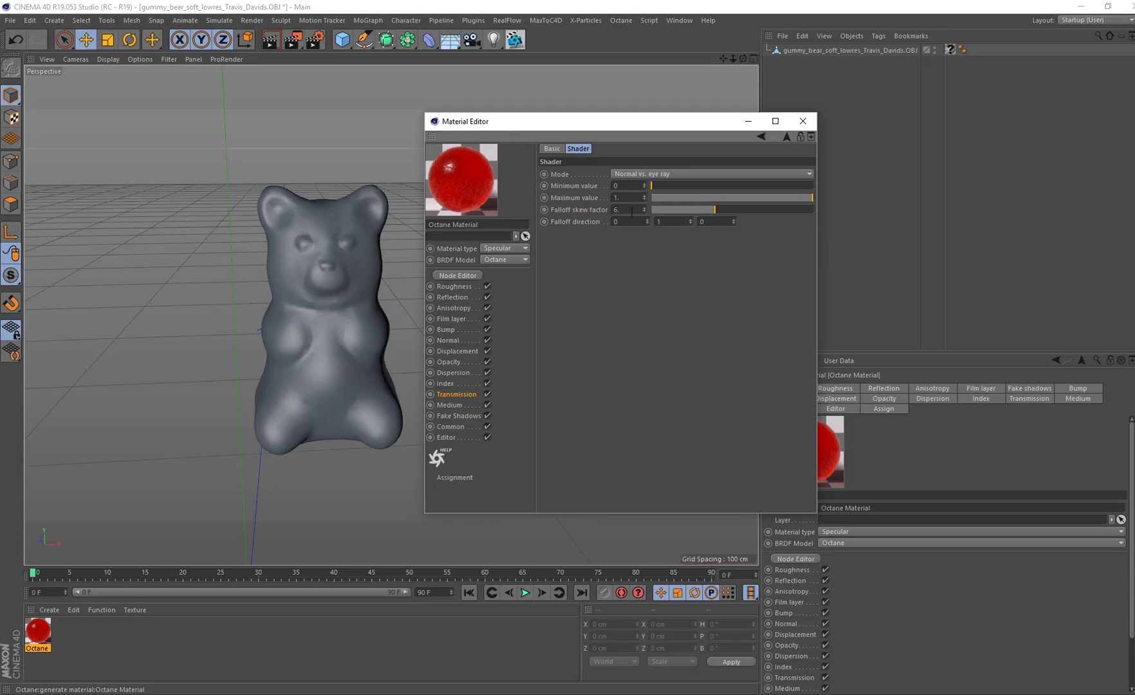
pyautogui.doubleClick(616, 210)
pyautogui.write('2.8')
pyautogui.press('Return')
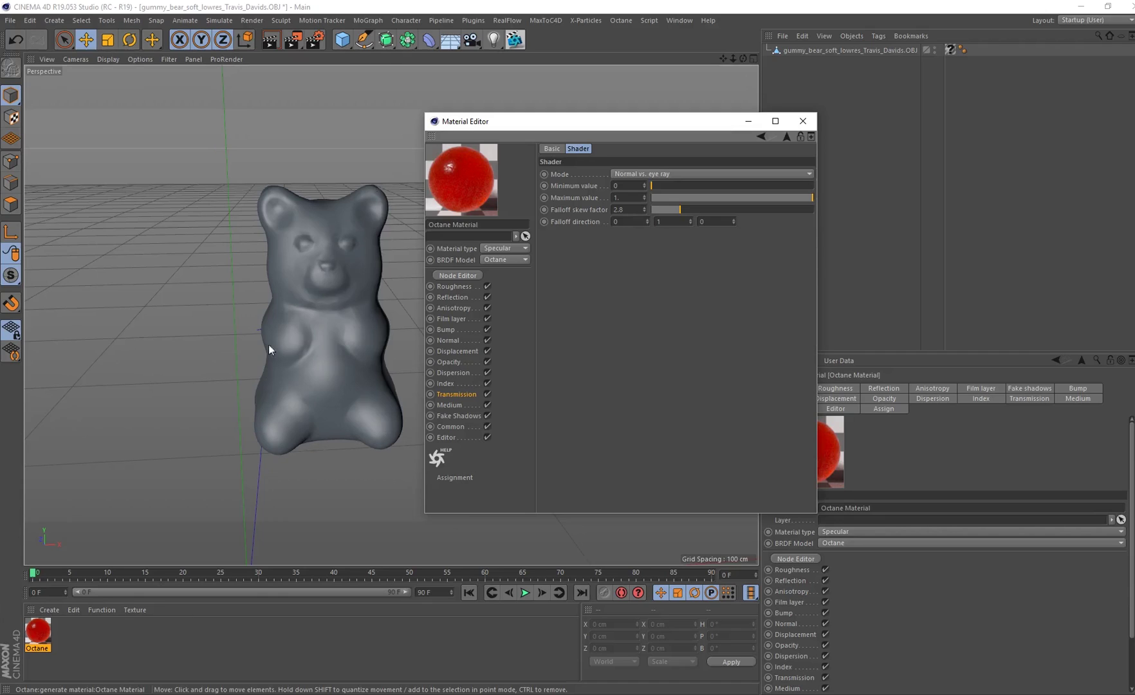
# Step: Shift the orange gradient knot left, reset falloff skew to 2.8, and add a scattering medium
pyautogui.click(759, 137)
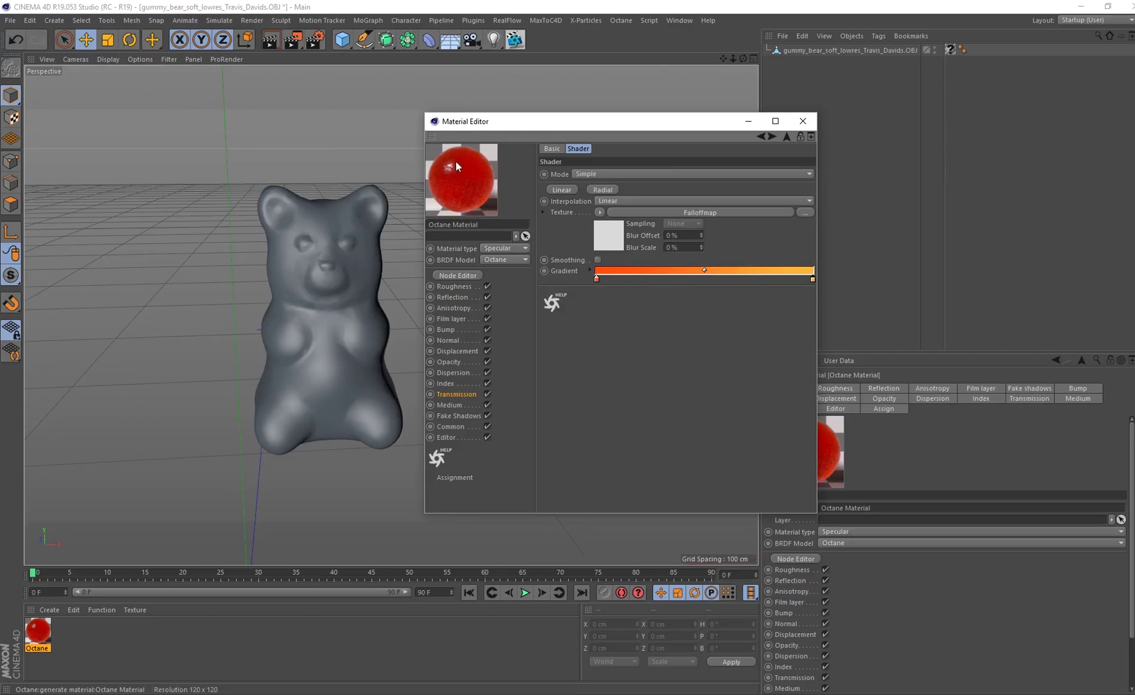
pyautogui.moveTo(811, 279); pyautogui.dragTo(638, 279)
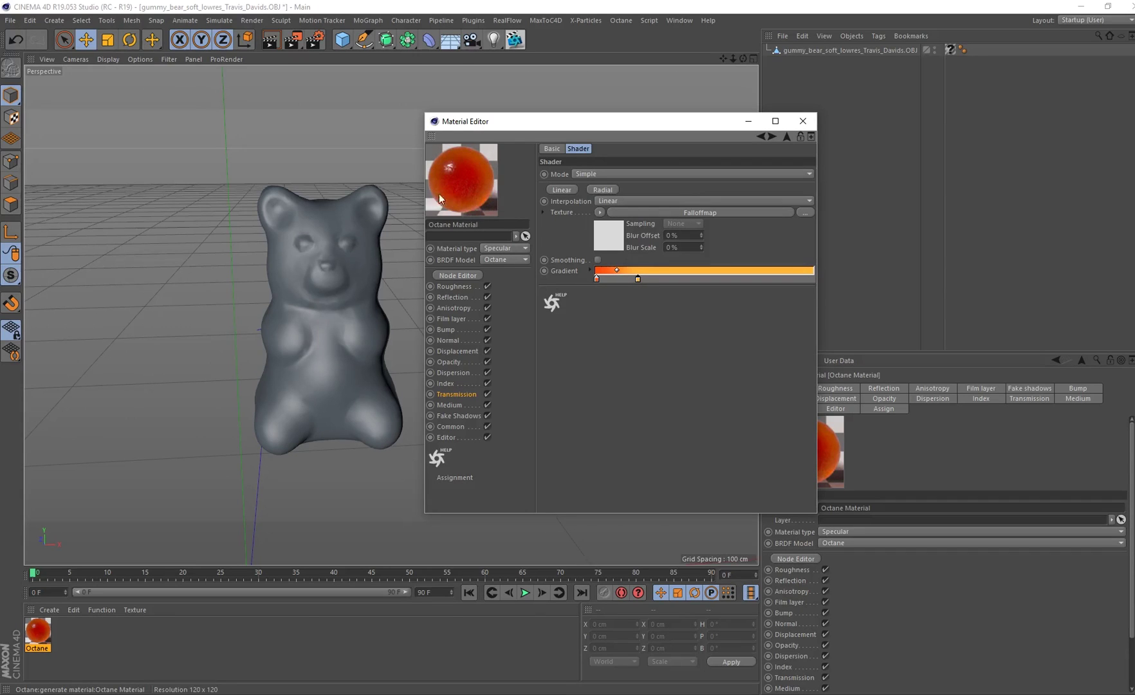
pyautogui.click(608, 239)
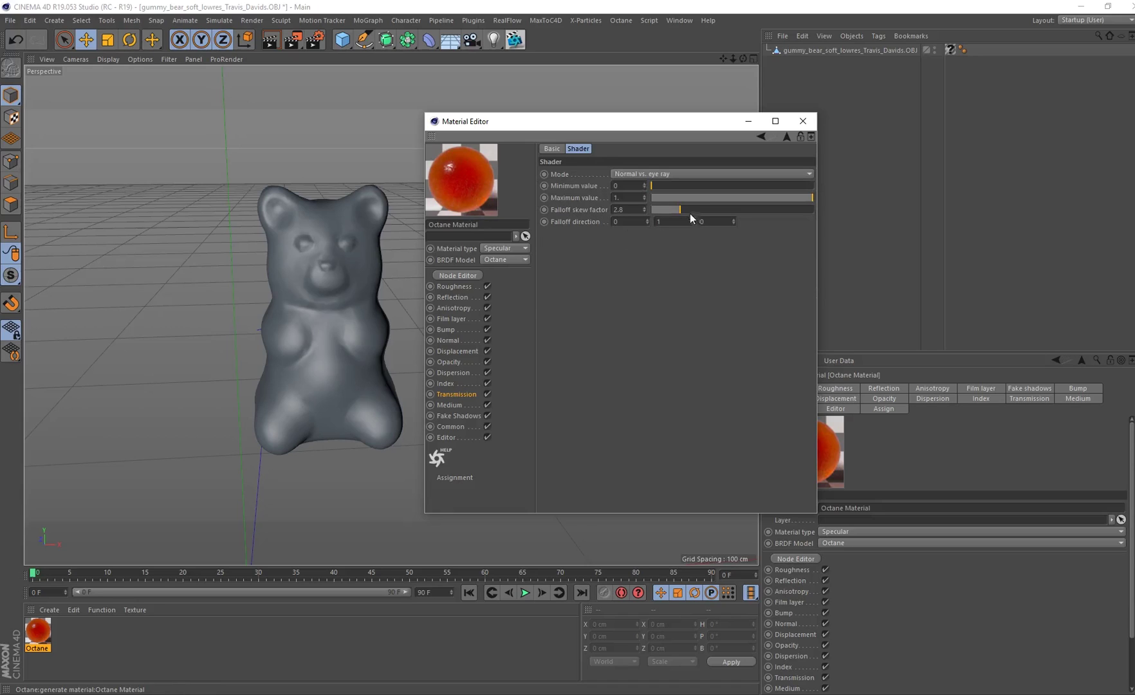
pyautogui.moveTo(690, 213); pyautogui.dragTo(742, 212)
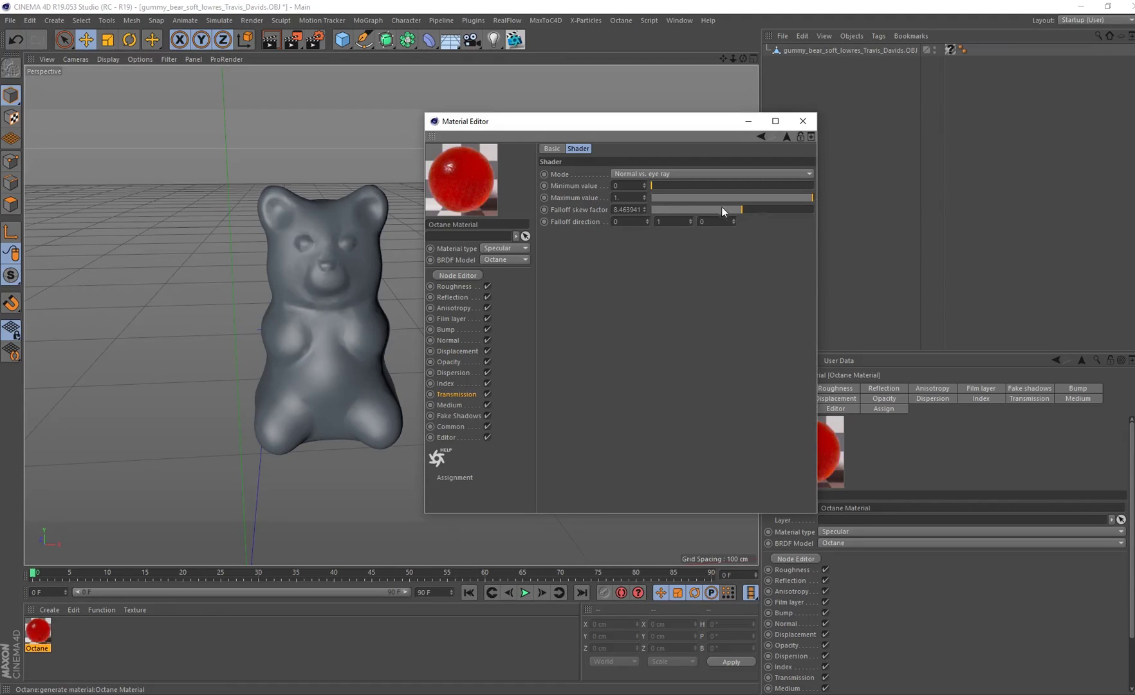
pyautogui.click(657, 209)
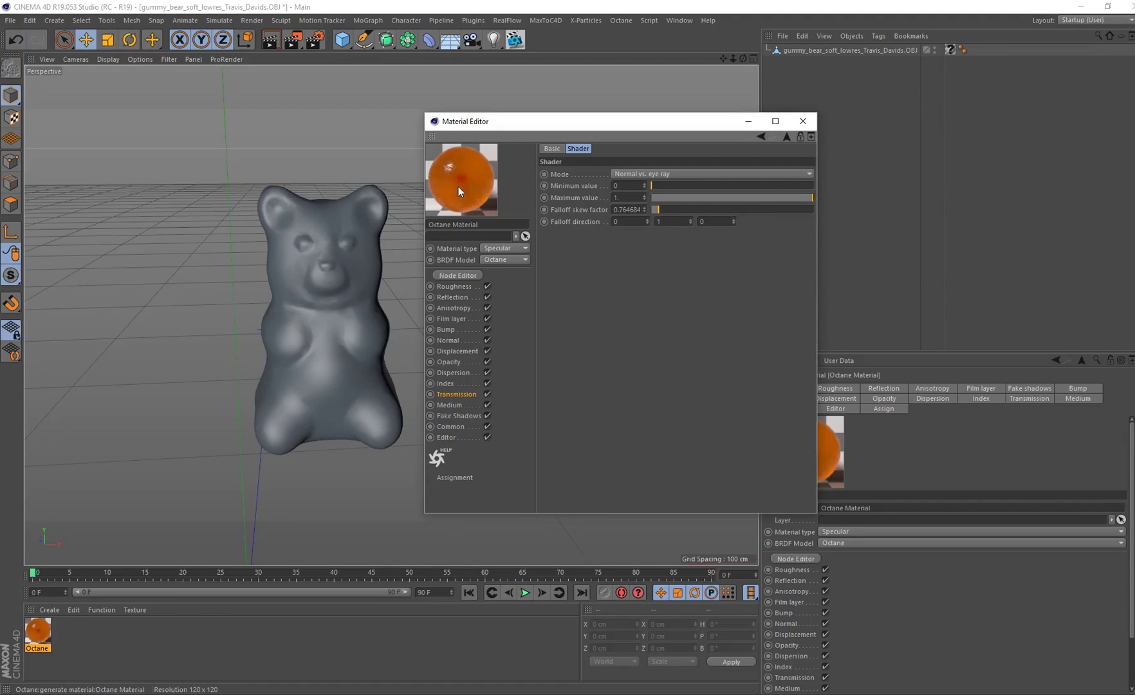
pyautogui.moveTo(657, 210); pyautogui.dragTo(673, 210)
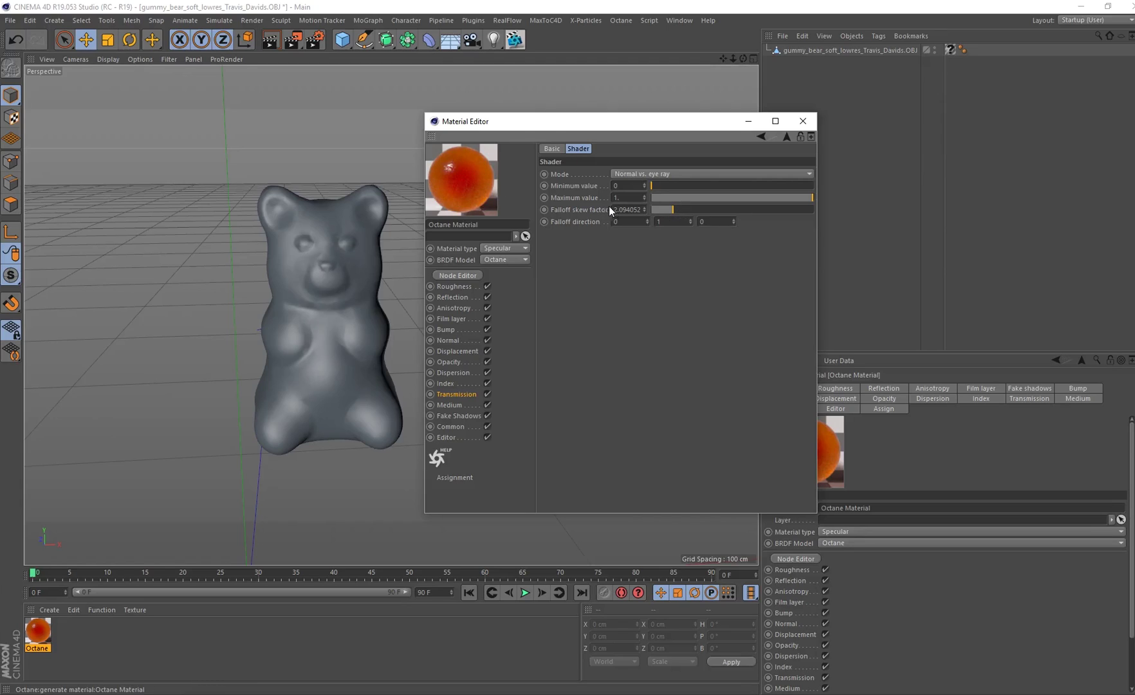
pyautogui.moveTo(613, 210); pyautogui.dragTo(726, 235)
pyautogui.write('2.8')
pyautogui.press('Return')
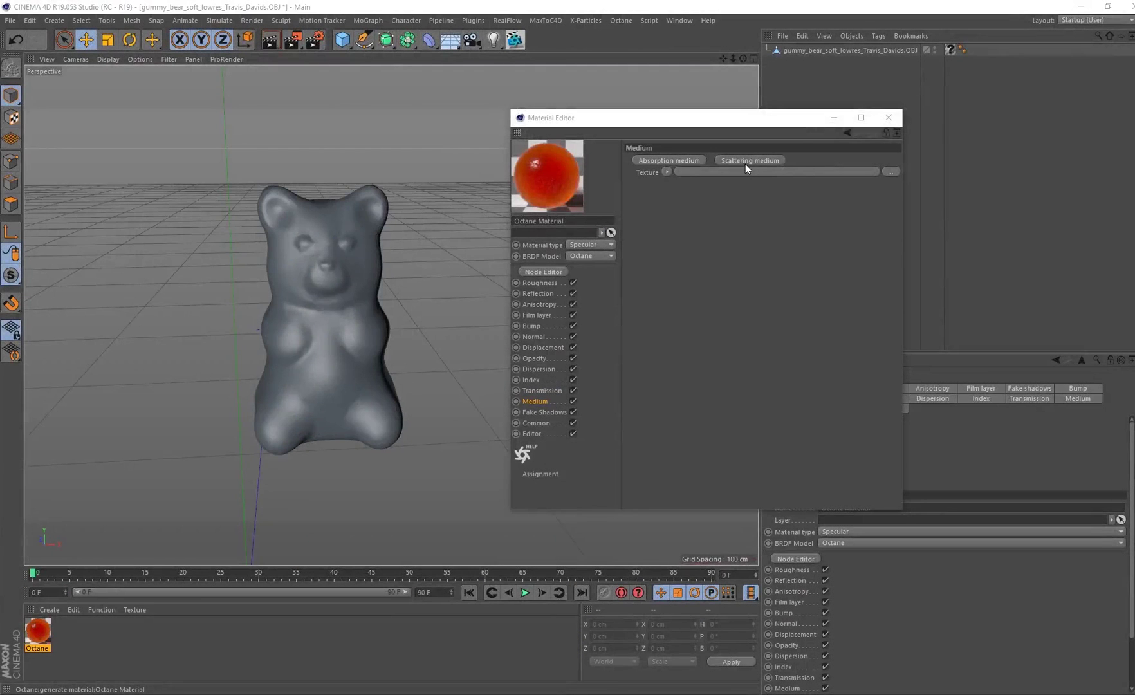
pyautogui.click(744, 162)
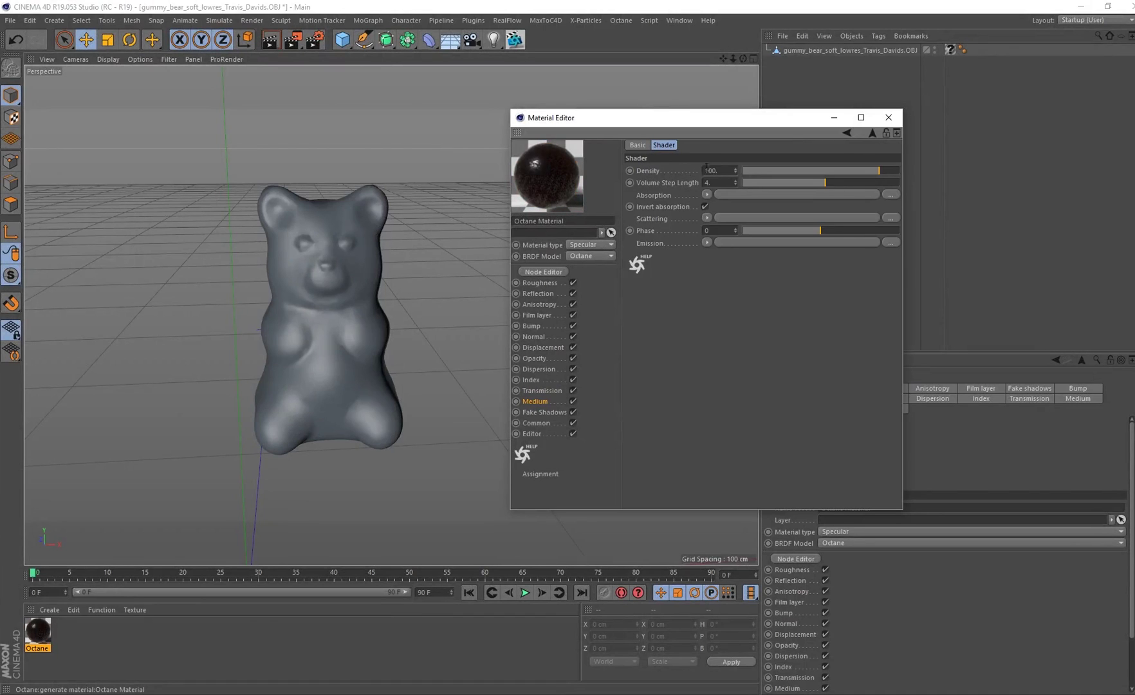
# Step: Set the scattering density to 0.67 and drag the Octane material onto the gummy bear
pyautogui.write('0')
pyautogui.press('Return')
pyautogui.press('Return')
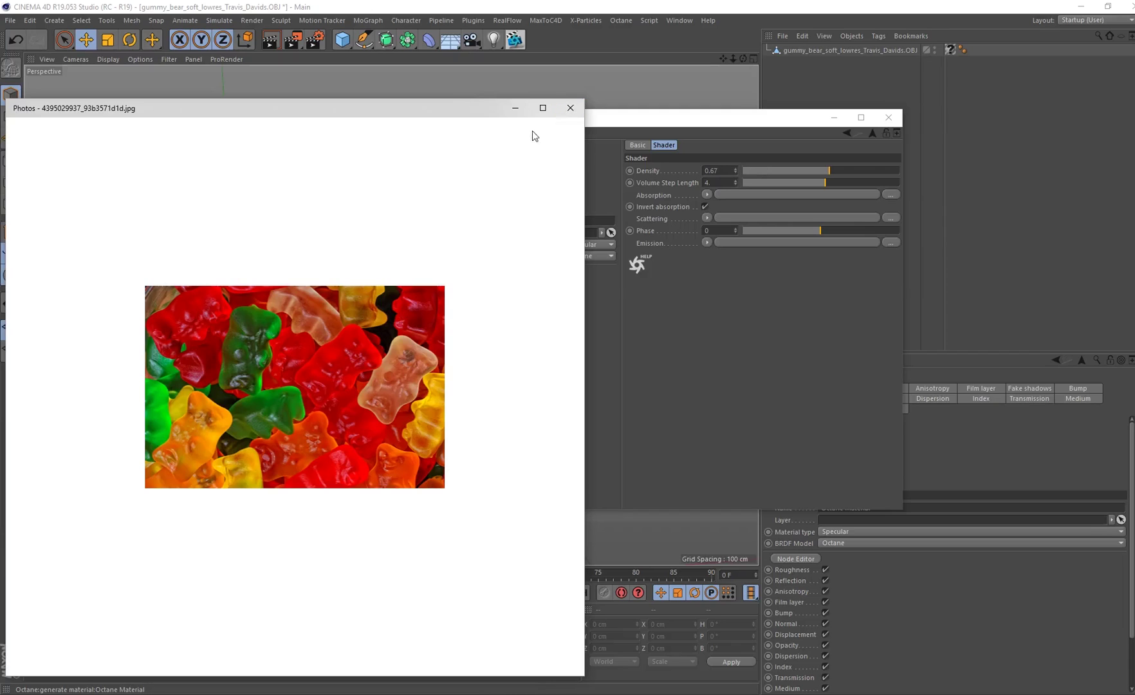
pyautogui.click(570, 108)
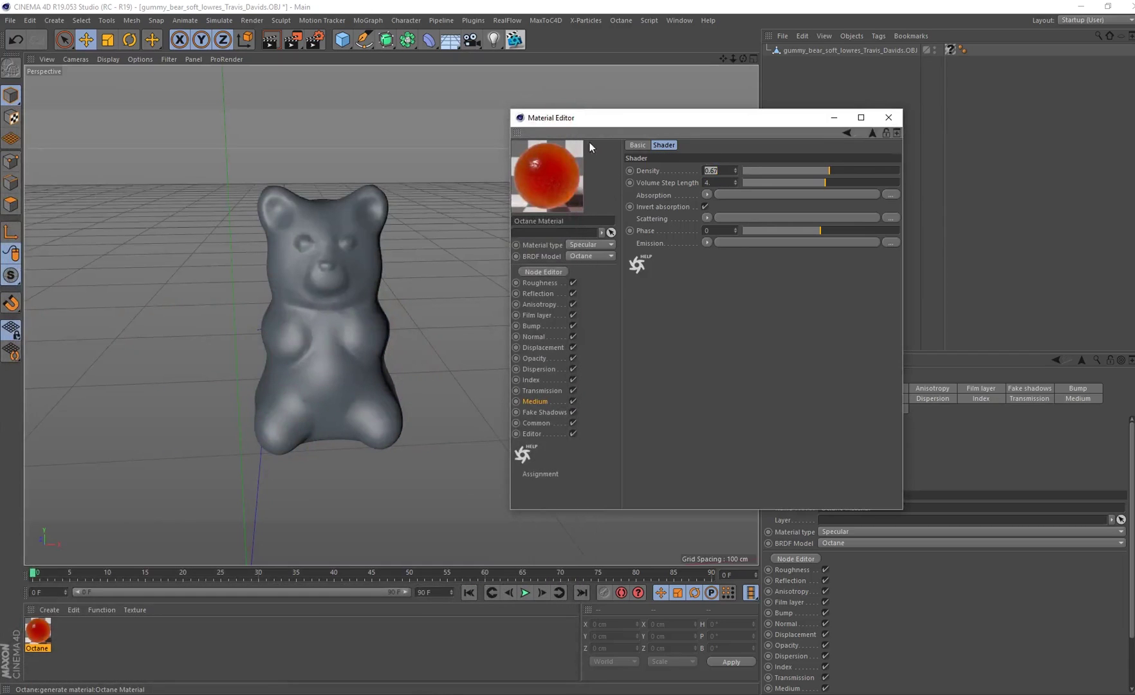
pyautogui.moveTo(611, 119); pyautogui.dragTo(464, 123)
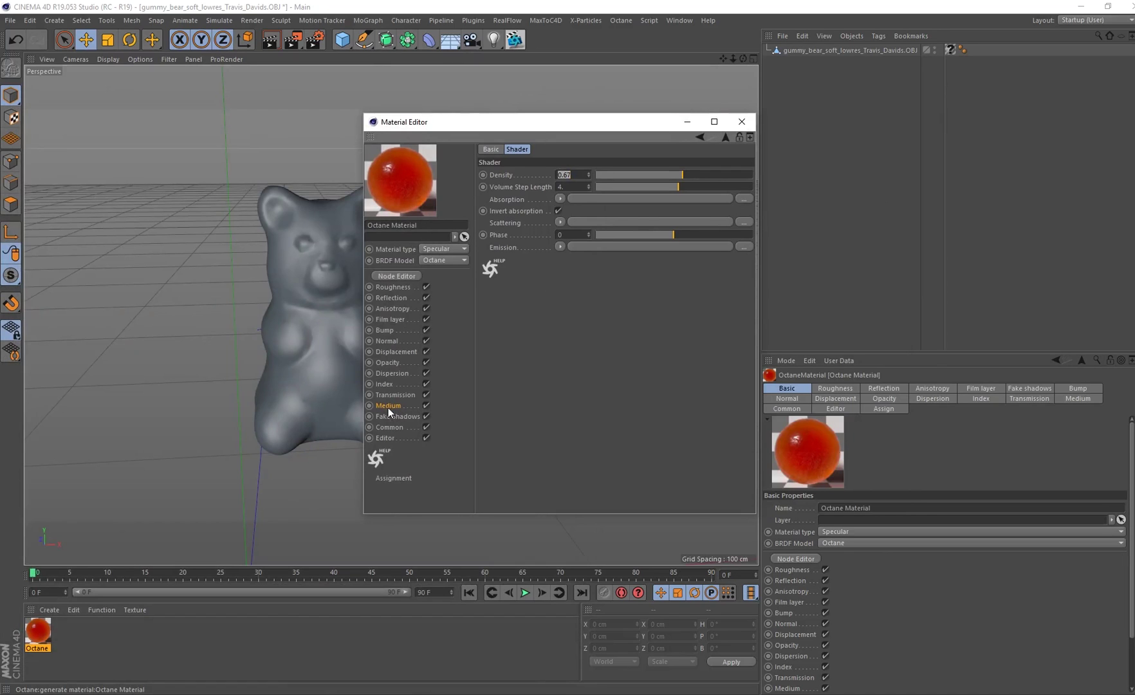
pyautogui.moveTo(427, 123); pyautogui.dragTo(607, 124)
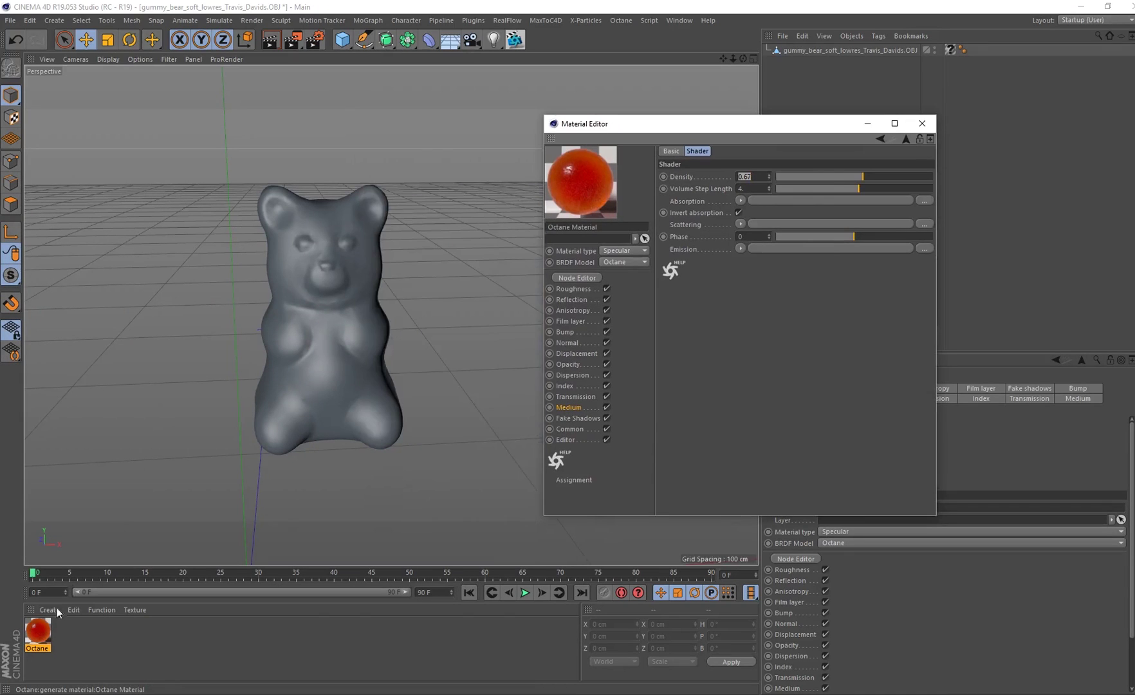
pyautogui.moveTo(45, 633); pyautogui.dragTo(393, 340)
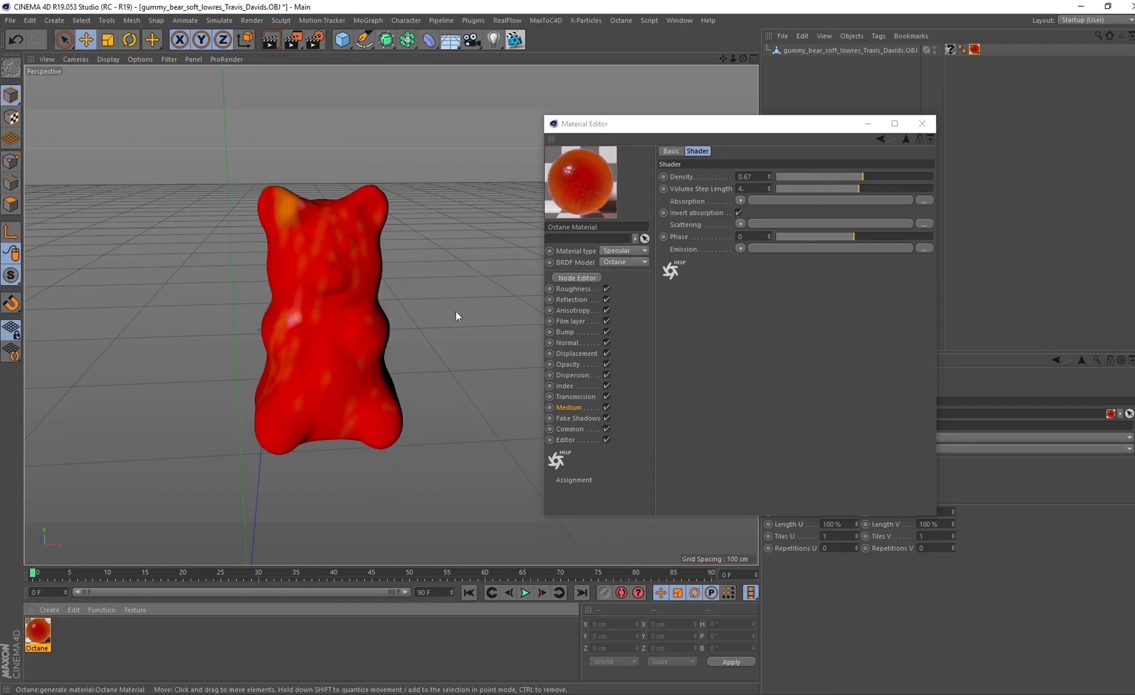
# Step: Open the Octane Live Viewer right of the viewport and orbit around the rendered bear
pyautogui.keyDown('alt'); pyautogui.moveTo(419, 287); pyautogui.dragTo(572, 57); pyautogui.keyUp('alt')
pyautogui.click(515, 39)
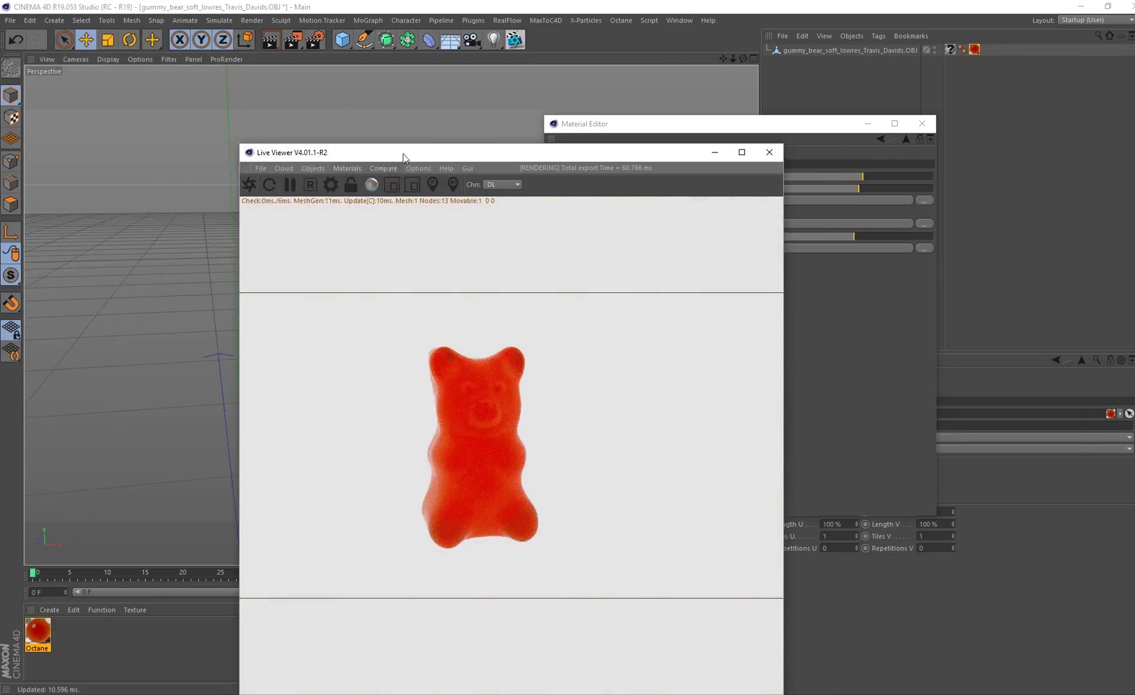
pyautogui.moveTo(403, 156); pyautogui.dragTo(695, 166)
pyautogui.keyDown('alt'); pyautogui.moveTo(305, 288); pyautogui.dragTo(421, 296); pyautogui.keyUp('alt')
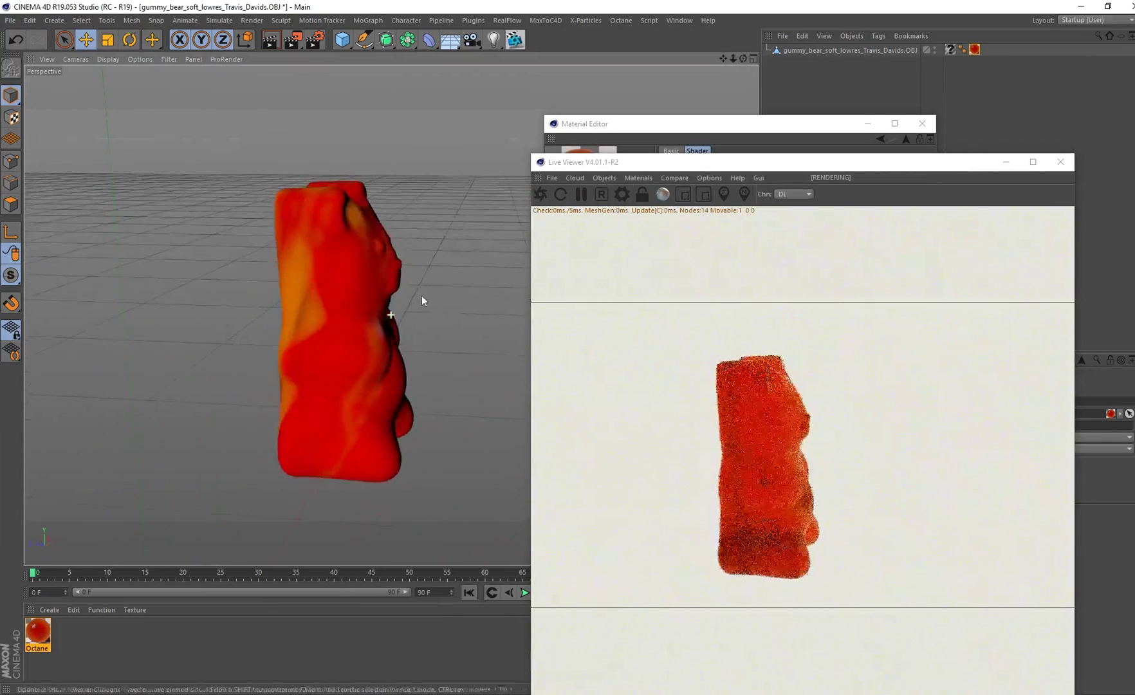
pyautogui.scroll(5, 367, 330)
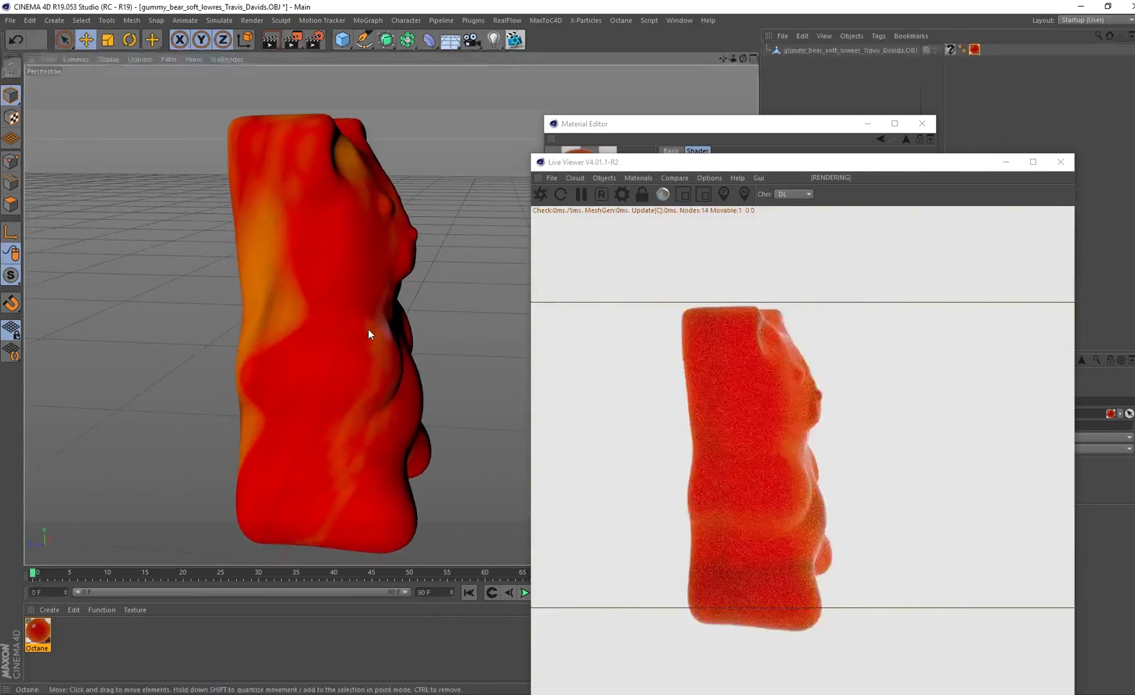
pyautogui.keyDown('alt'); pyautogui.moveTo(363, 319); pyautogui.dragTo(448, 263); pyautogui.keyUp('alt')
# Step: Move the Material Editor up-left, showing Roughness 0.087 beside the render
pyautogui.moveTo(656, 126); pyautogui.dragTo(567, 98)
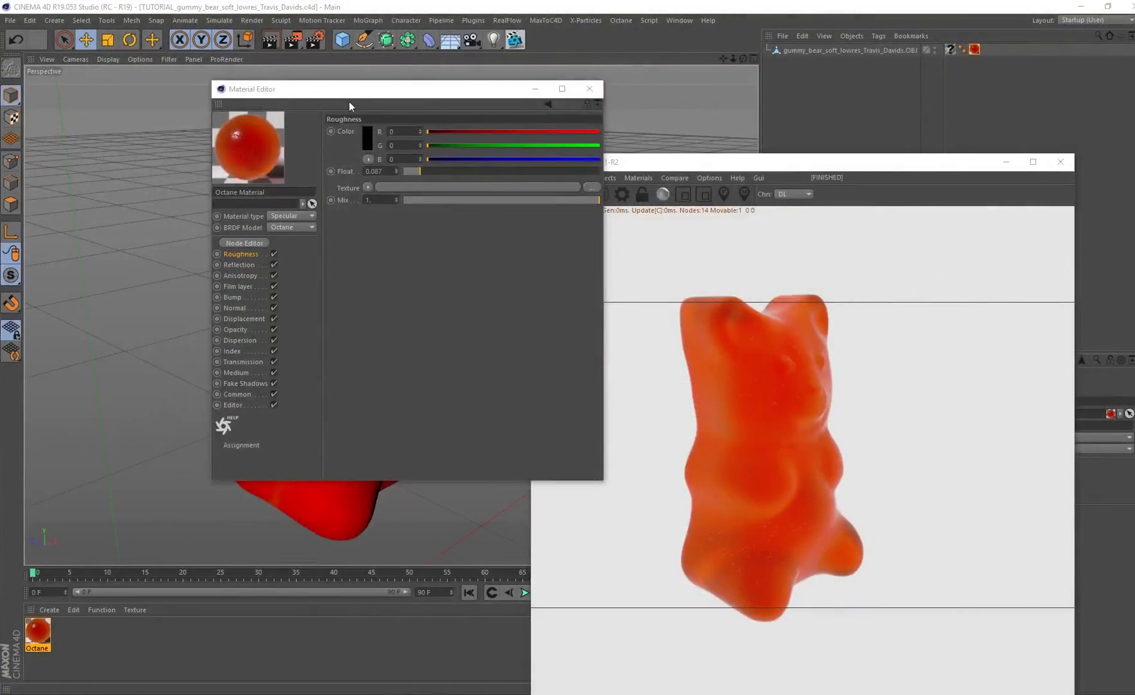
pyautogui.moveTo(349, 101); pyautogui.dragTo(198, 91)
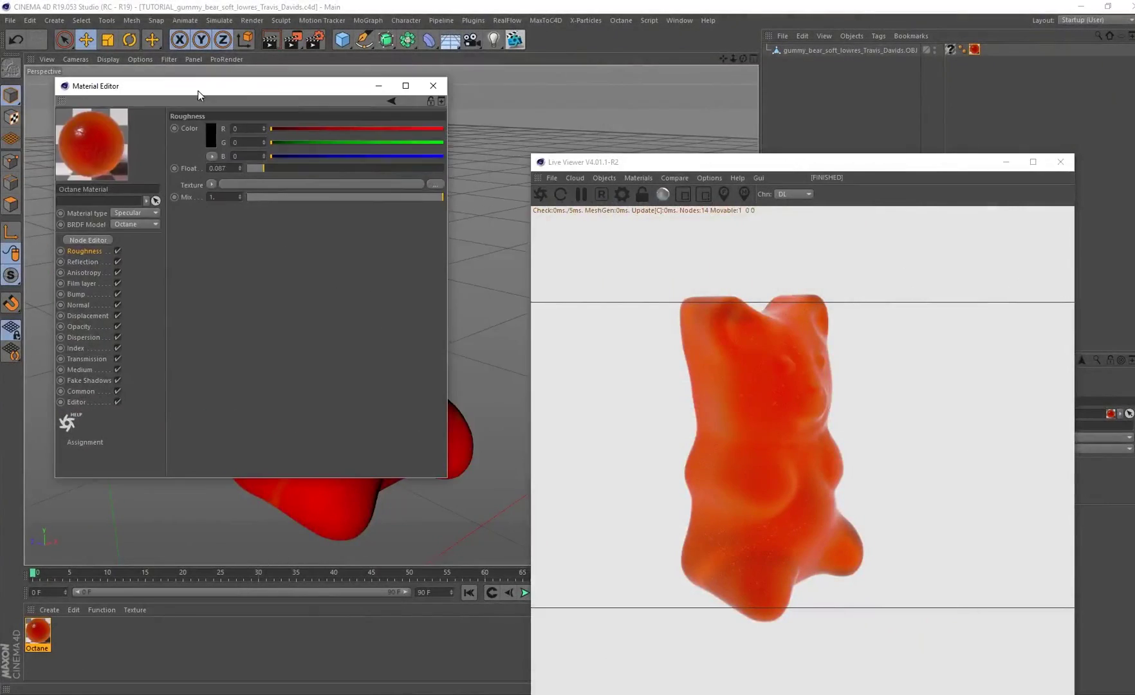
# Step: Place the Live Viewer at the lower right, close the Material Editor, and orbit the camera
pyautogui.keyDown('alt'); pyautogui.moveTo(469, 306); pyautogui.dragTo(486, 262); pyautogui.keyUp('alt')
pyautogui.scroll(-5, 487, 260)
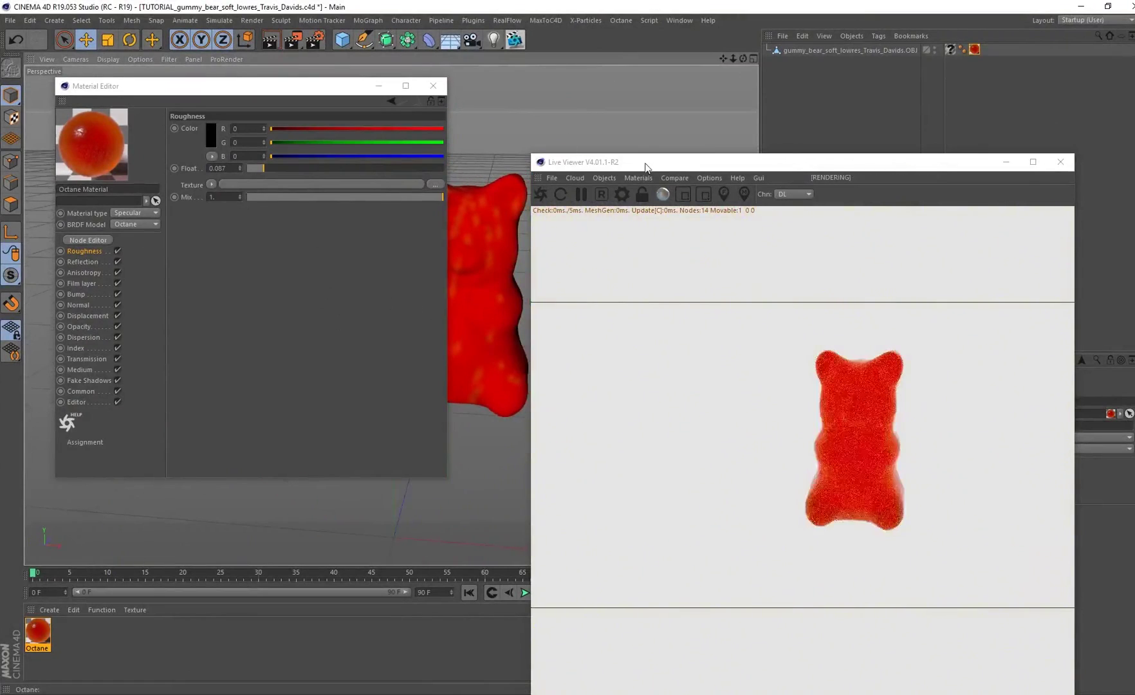
pyautogui.moveTo(644, 166); pyautogui.dragTo(707, 146)
pyautogui.moveTo(598, 144); pyautogui.dragTo(742, 293)
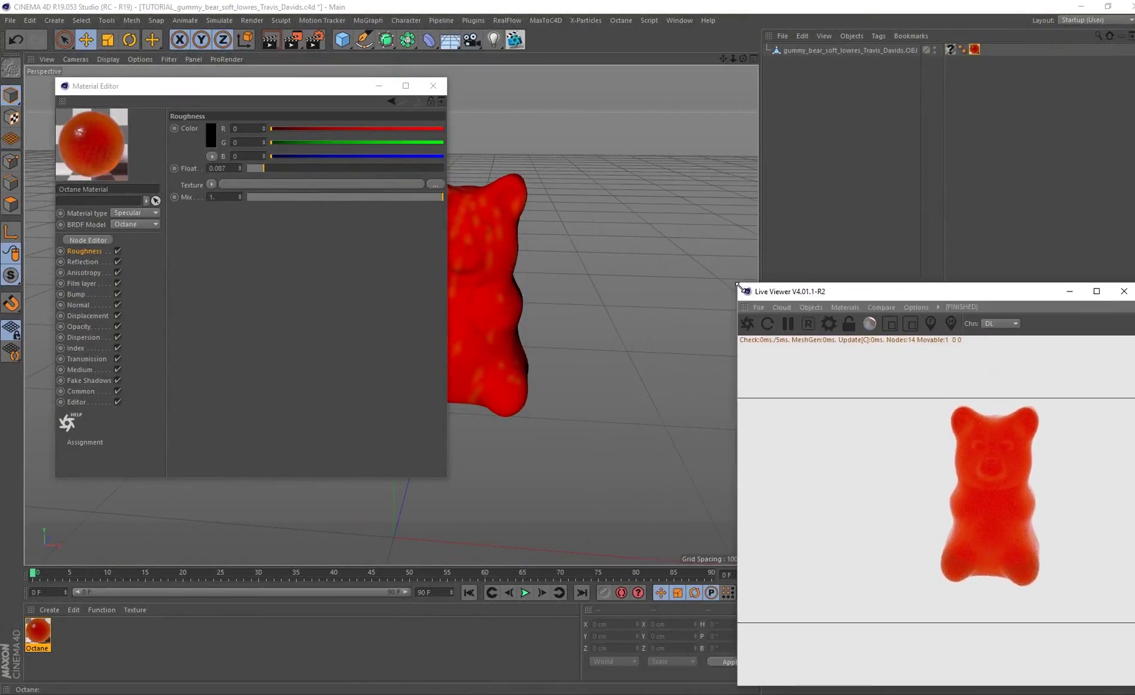
pyautogui.moveTo(244, 91); pyautogui.dragTo(277, 107)
pyautogui.click(467, 100)
pyautogui.keyDown('alt'); pyautogui.moveTo(460, 116); pyautogui.dragTo(309, 135); pyautogui.keyUp('alt')
# Step: Add a Plane, stand it upright behind the bear, and scale it to 525.2 cm
pyautogui.click(341, 40)
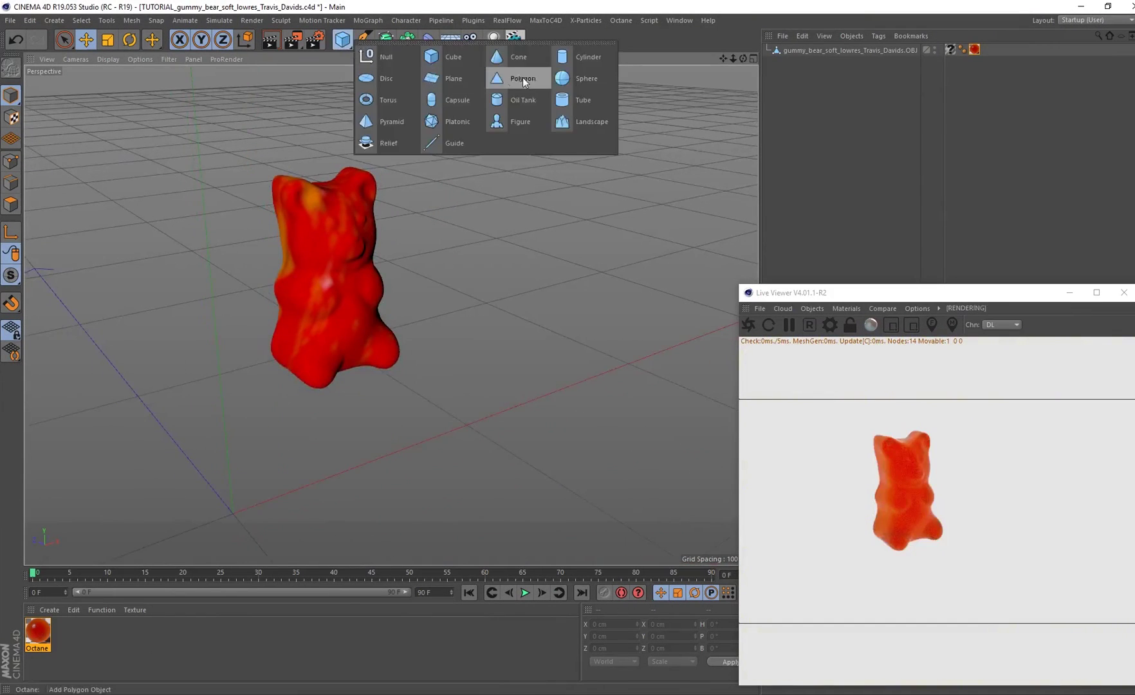
pyautogui.click(462, 87)
pyautogui.keyDown('alt'); pyautogui.moveTo(425, 257); pyautogui.dragTo(356, 260); pyautogui.keyUp('alt')
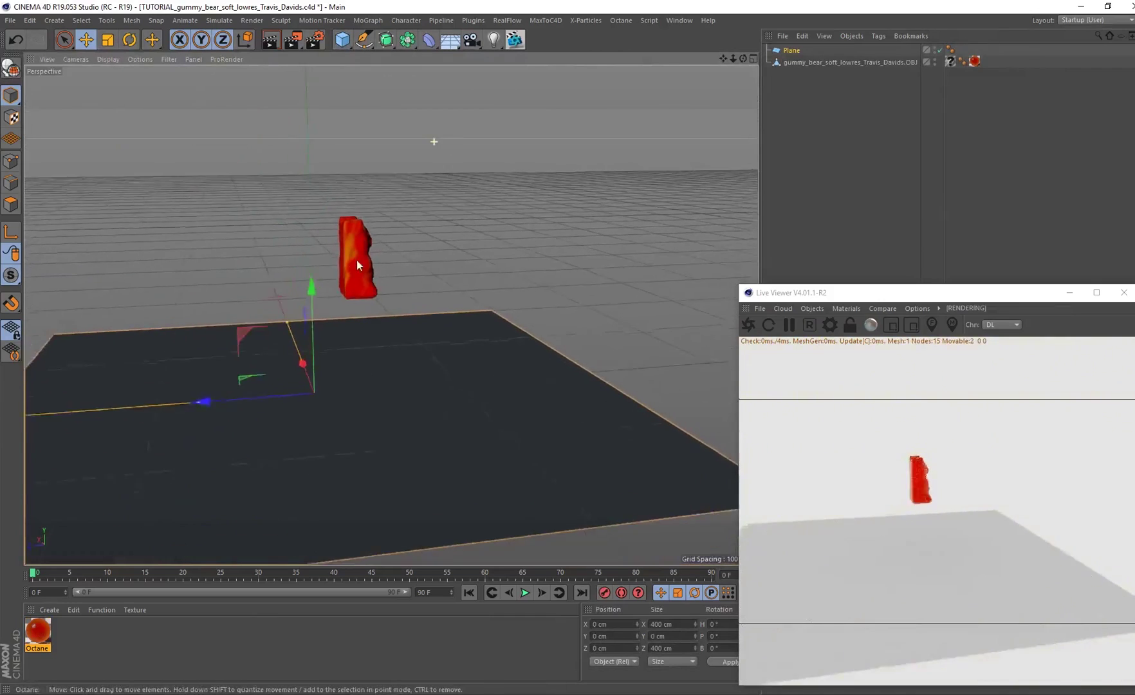
pyautogui.press('r')
pyautogui.moveTo(265, 341); pyautogui.dragTo(390, 298)
pyautogui.press('e')
pyautogui.moveTo(398, 376); pyautogui.dragTo(312, 378)
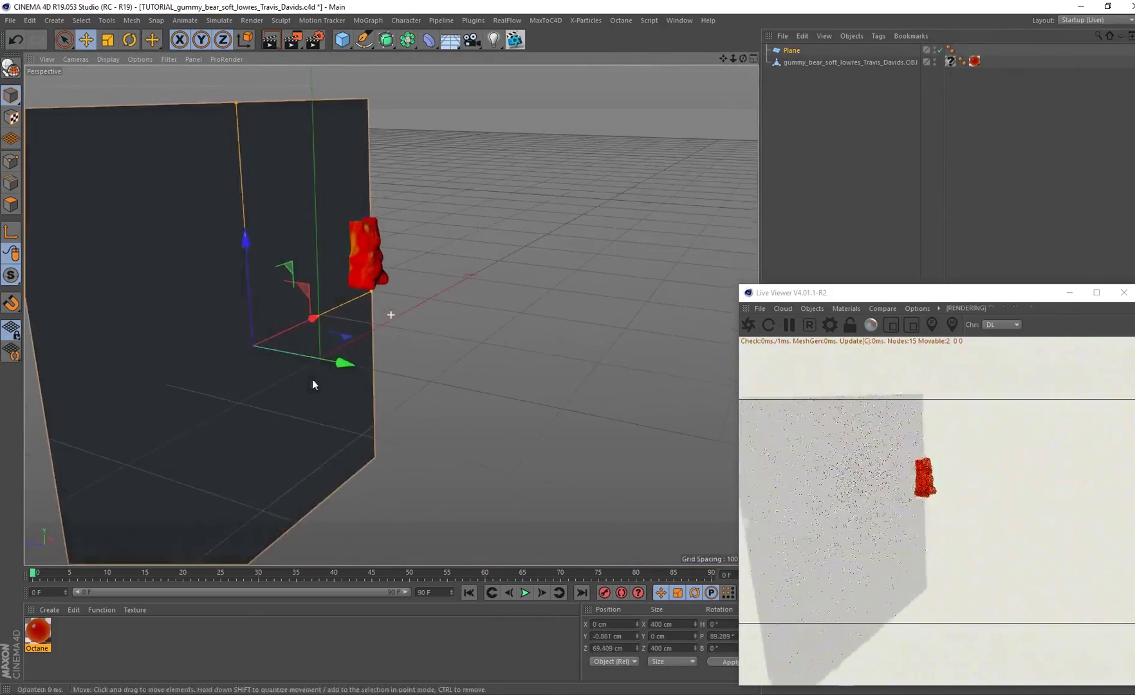
pyautogui.moveTo(248, 257); pyautogui.dragTo(513, 295)
pyautogui.press('t')
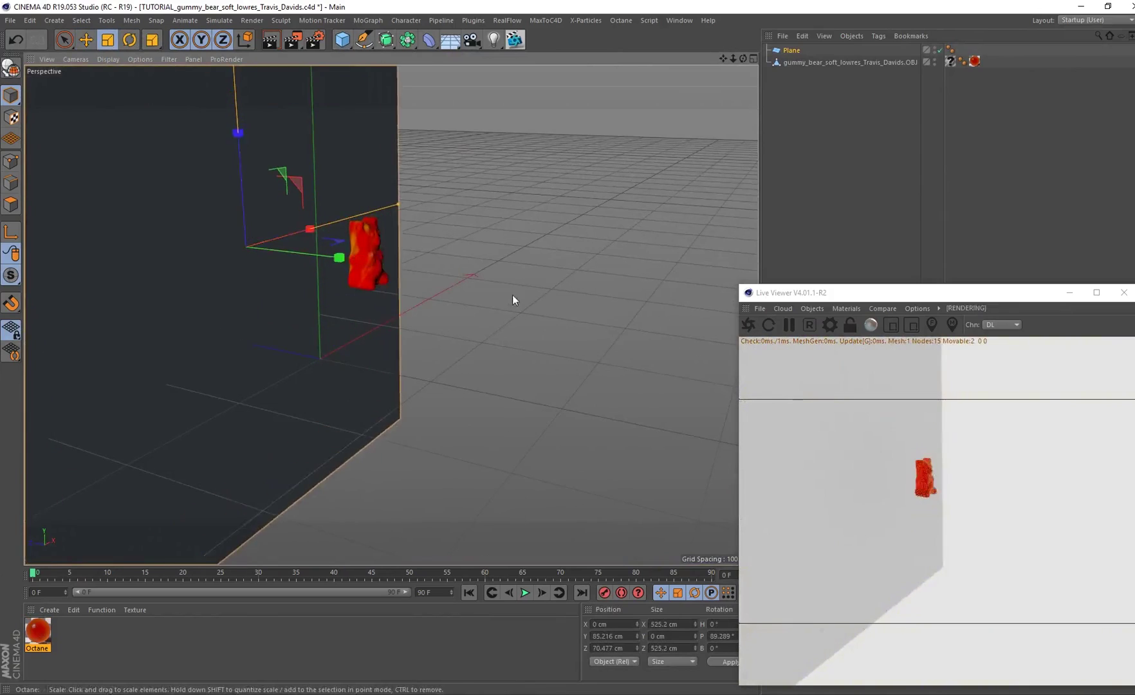
pyautogui.keyDown('alt'); pyautogui.moveTo(513, 294); pyautogui.dragTo(547, 357, button='middle'); pyautogui.keyUp('alt')
pyautogui.keyDown('alt'); pyautogui.moveTo(604, 350); pyautogui.dragTo(468, 316); pyautogui.keyUp('alt')
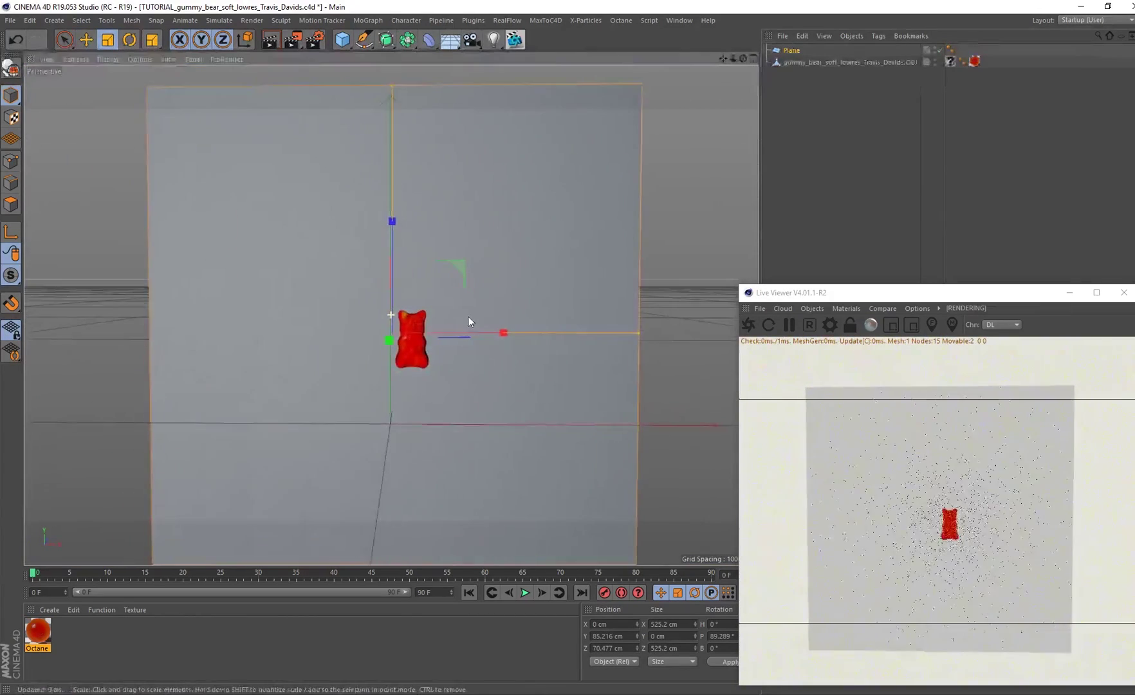
pyautogui.scroll(3, 469, 316)
# Step: Create a second Octane Material and apply it to the backdrop plane
pyautogui.click(38, 608)
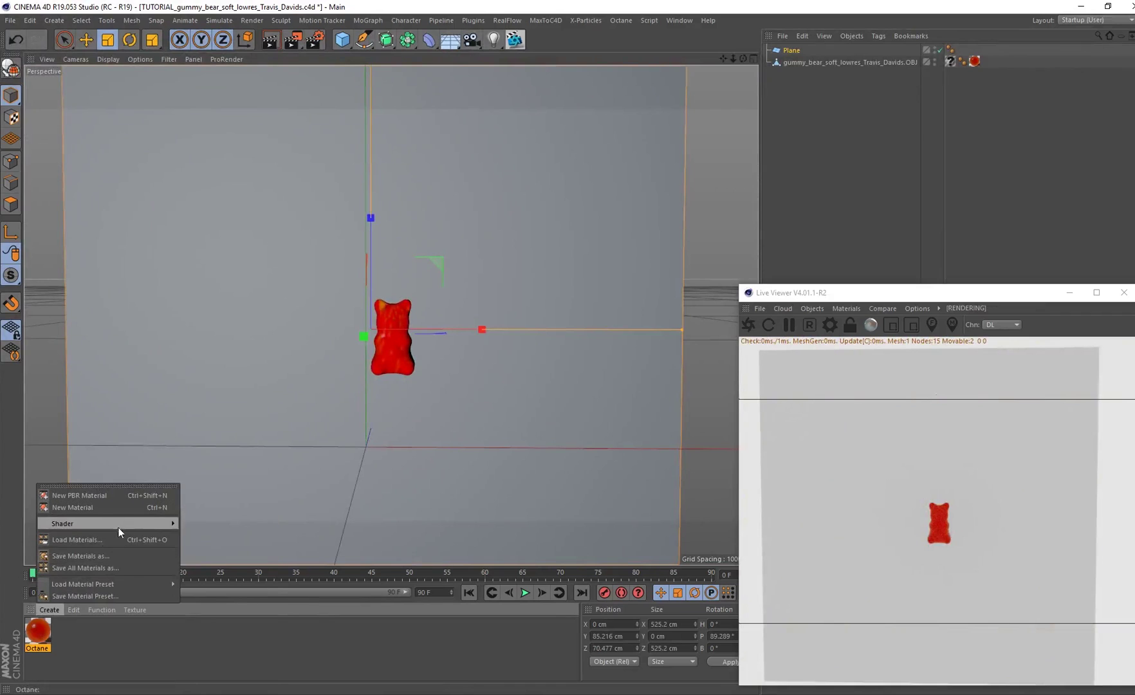
pyautogui.moveTo(117, 525)
pyautogui.moveTo(223, 510)
pyautogui.click(290, 520)
pyautogui.moveTo(37, 631); pyautogui.dragTo(273, 423)
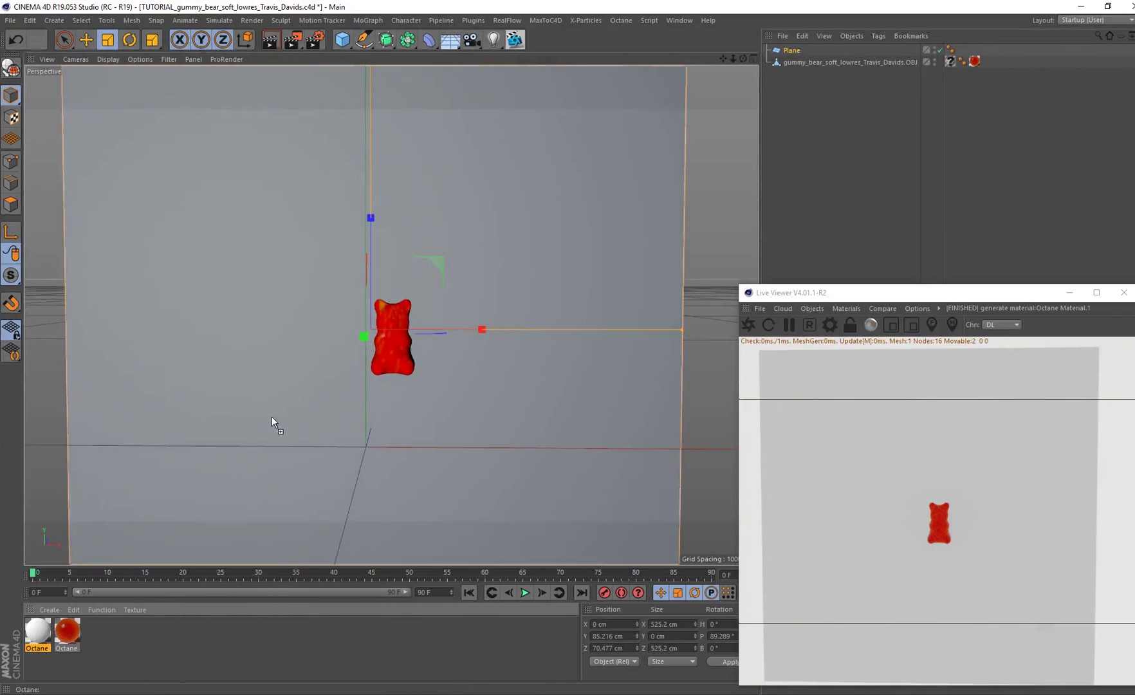
# Step: Make the backdrop material Glossy with a slightly darker light-grey diffuse and roughness about 0.22
pyautogui.doubleClick(39, 636)
pyautogui.click(261, 207)
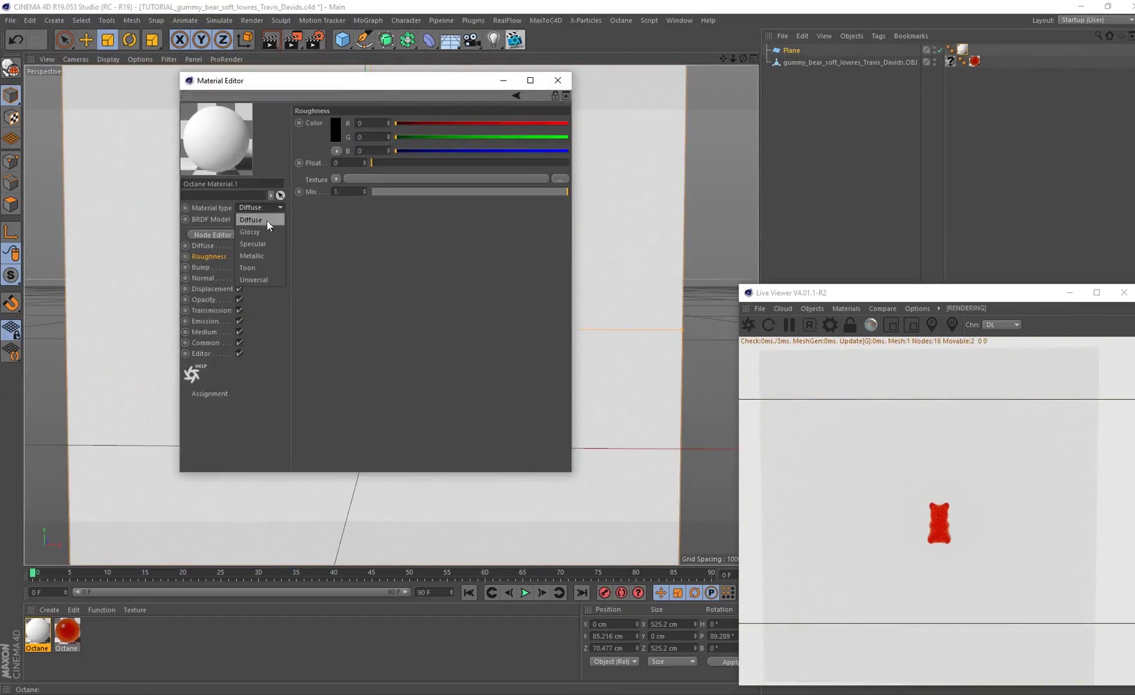
pyautogui.click(254, 228)
pyautogui.click(202, 245)
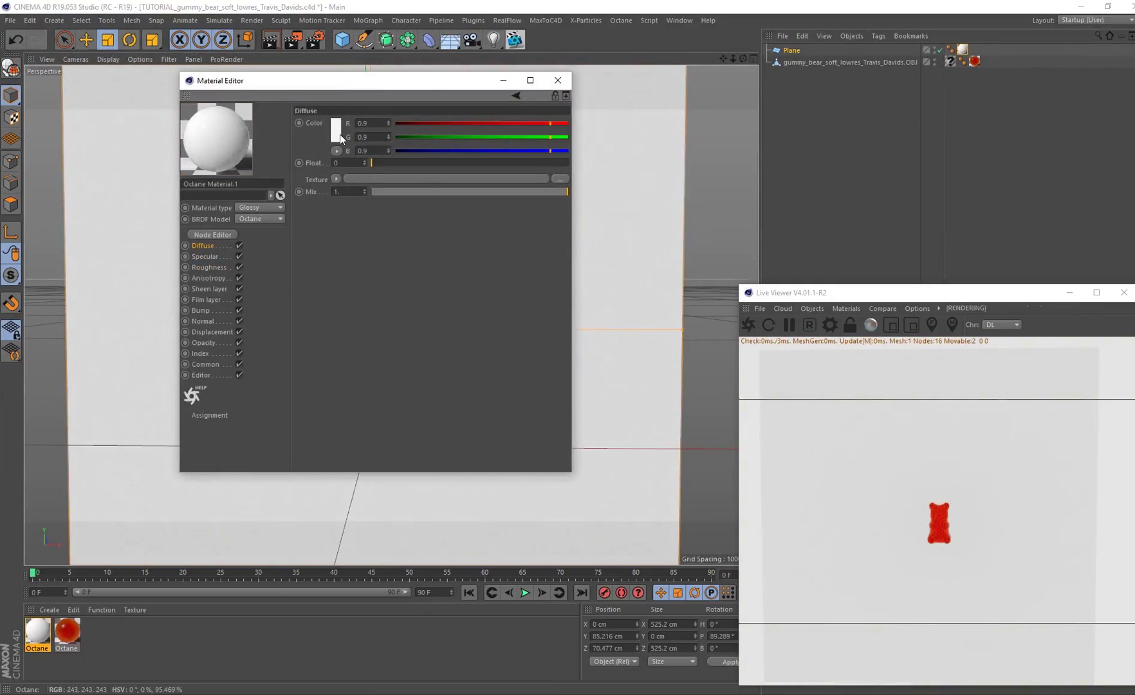
pyautogui.click(339, 134)
pyautogui.moveTo(418, 162); pyautogui.dragTo(403, 162)
pyautogui.click(324, 176)
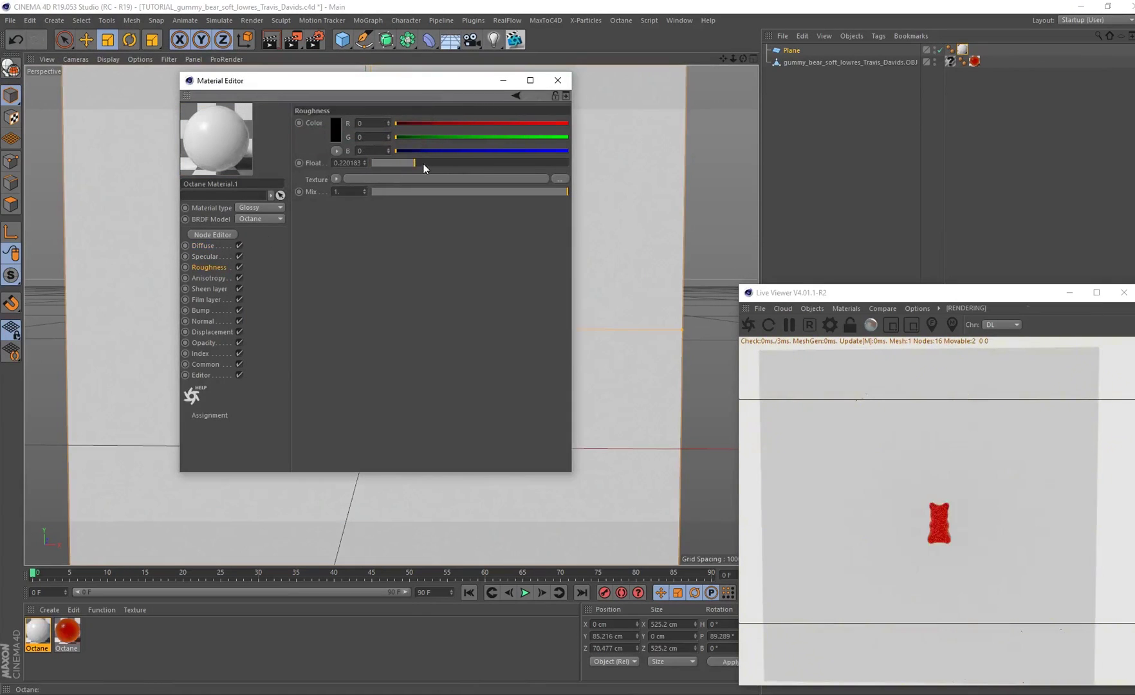
pyautogui.click(557, 80)
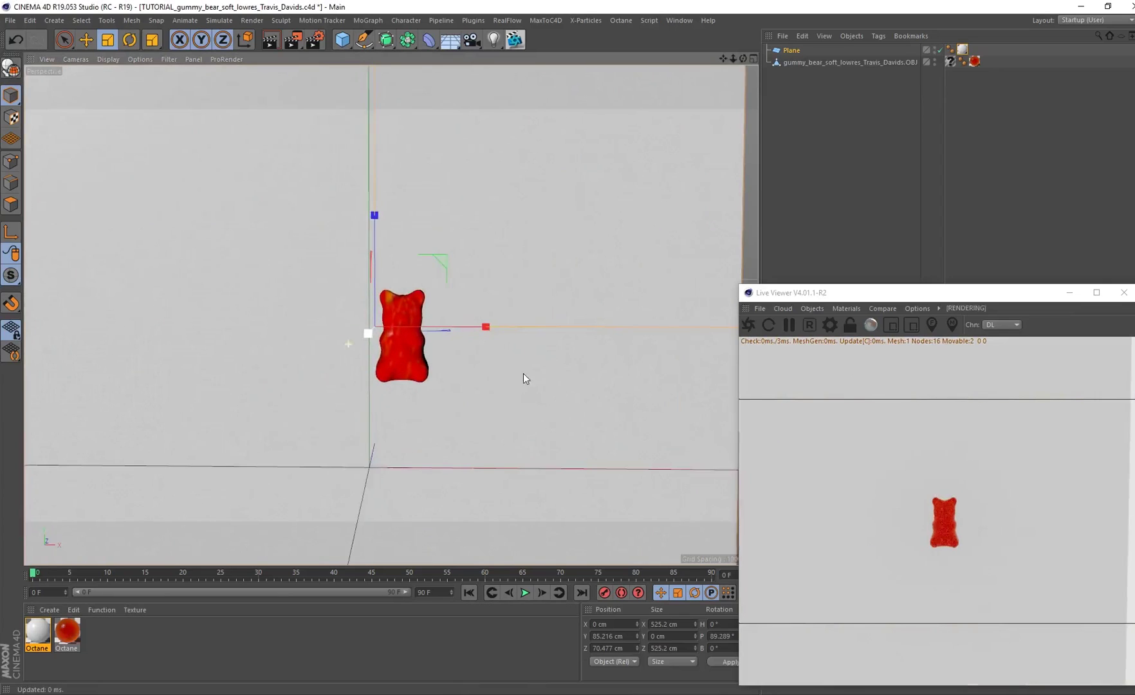
pyautogui.scroll(4, 521, 373)
pyautogui.scroll(4, 481, 402)
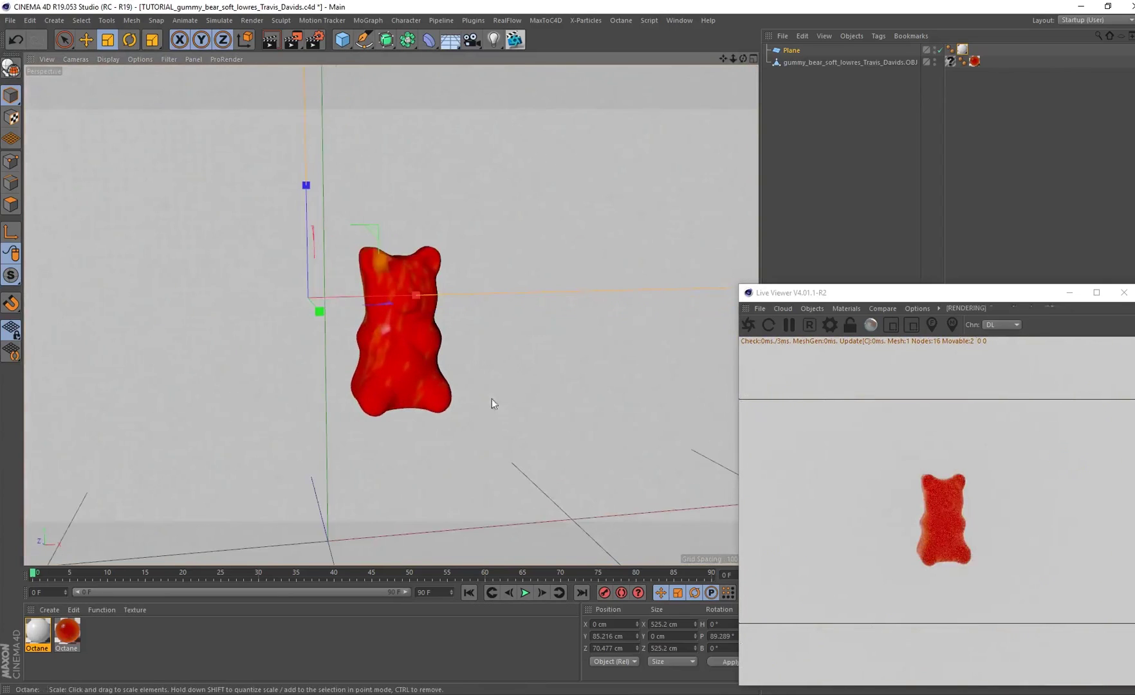
# Step: Add an Octane area light to the scene and scale it down
pyautogui.click(812, 308)
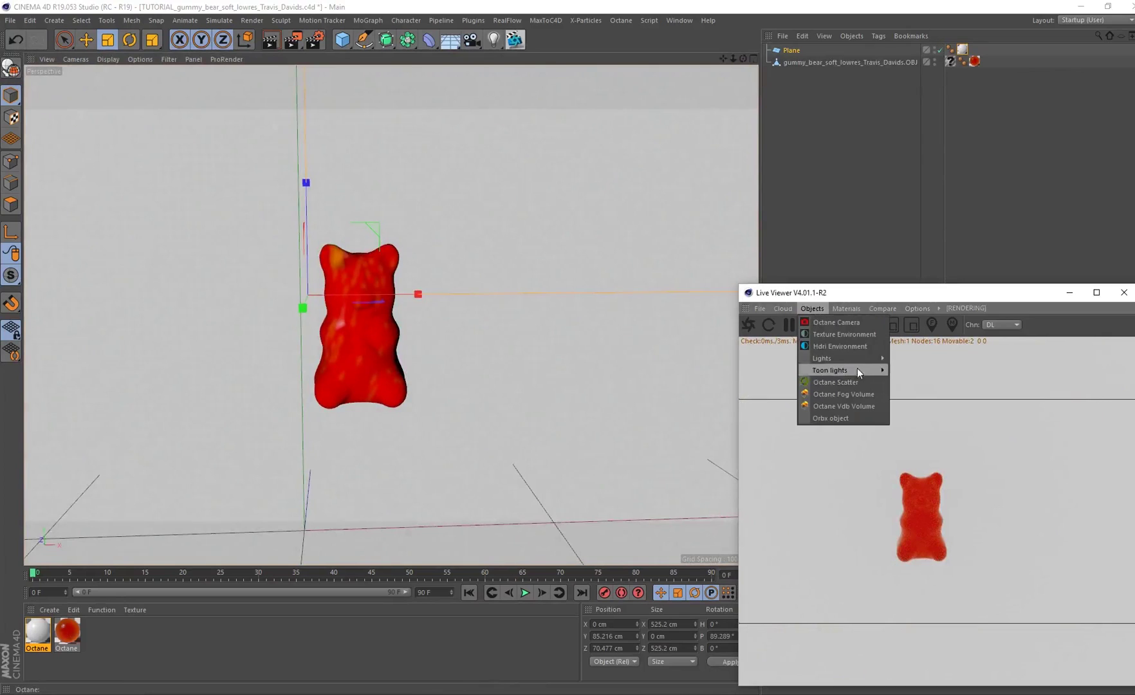
pyautogui.moveTo(858, 359)
pyautogui.click(948, 385)
pyautogui.scroll(-5, 454, 283)
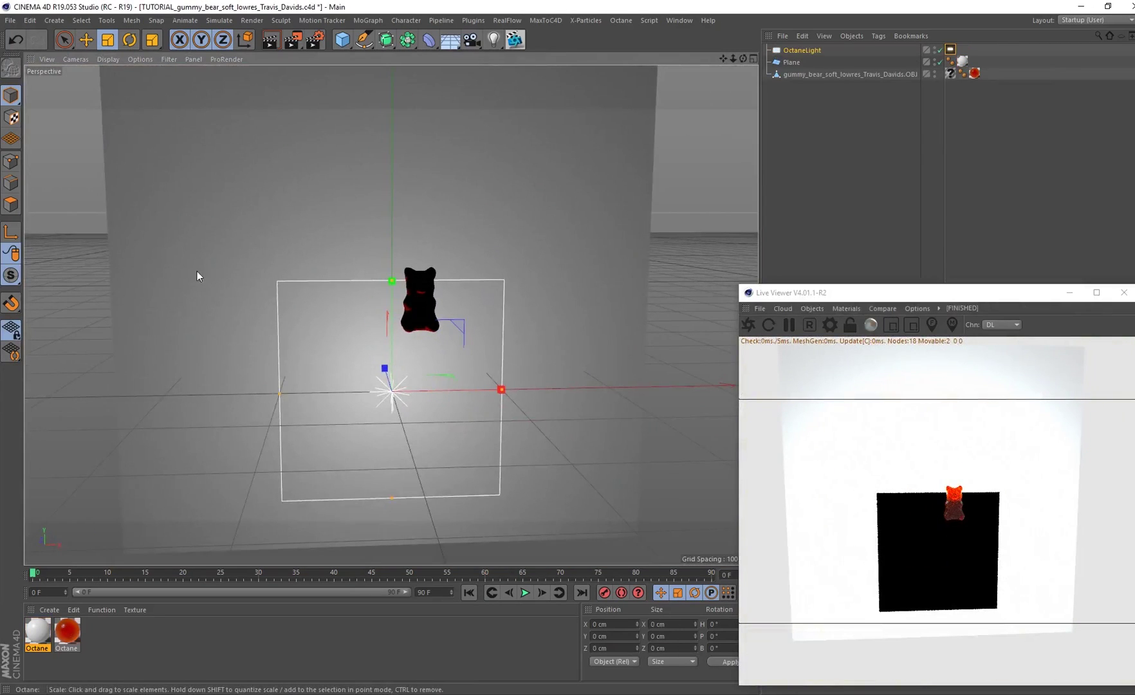
pyautogui.moveTo(621, 336); pyautogui.dragTo(421, 382)
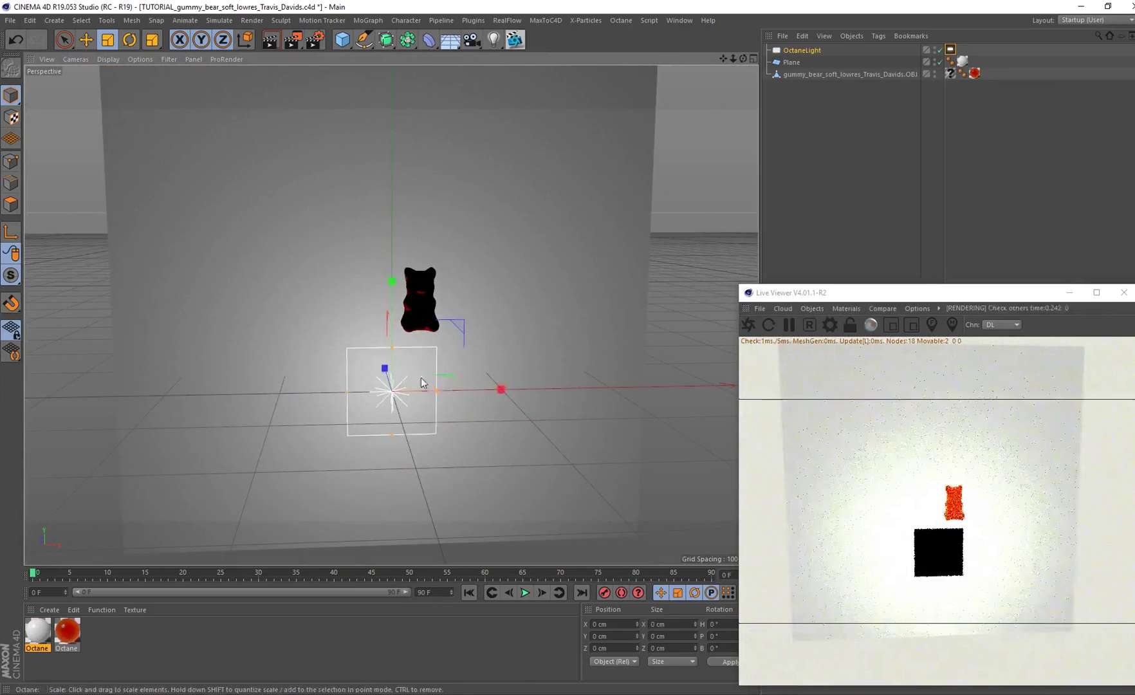
# Step: Raise the area light above the bear and tilt it to about P -88° to shine down
pyautogui.press('e')
pyautogui.moveTo(392, 281); pyautogui.dragTo(430, 243)
pyautogui.press('r')
pyautogui.moveTo(454, 291); pyautogui.dragTo(466, 179)
pyautogui.press('e')
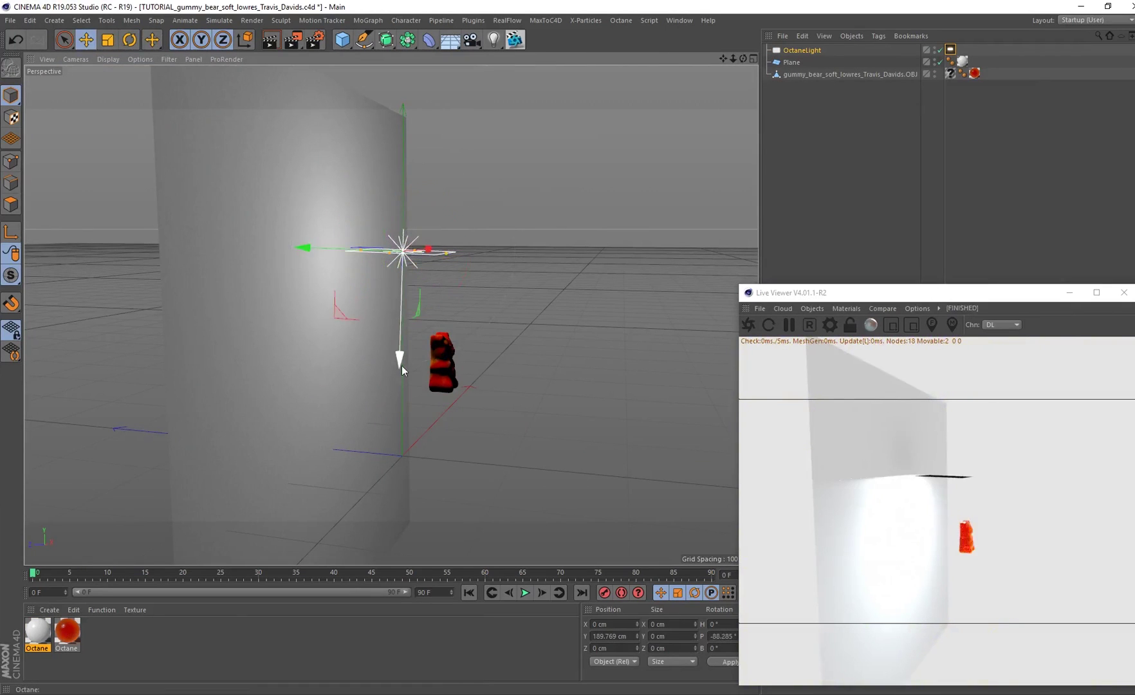
pyautogui.moveTo(402, 365); pyautogui.dragTo(417, 259)
pyautogui.moveTo(318, 164); pyautogui.dragTo(389, 196)
# Step: Orbit and zoom the view in on the gummy bear's face to check the lighting
pyautogui.keyDown('alt'); pyautogui.moveTo(532, 380); pyautogui.dragTo(369, 329); pyautogui.keyUp('alt')
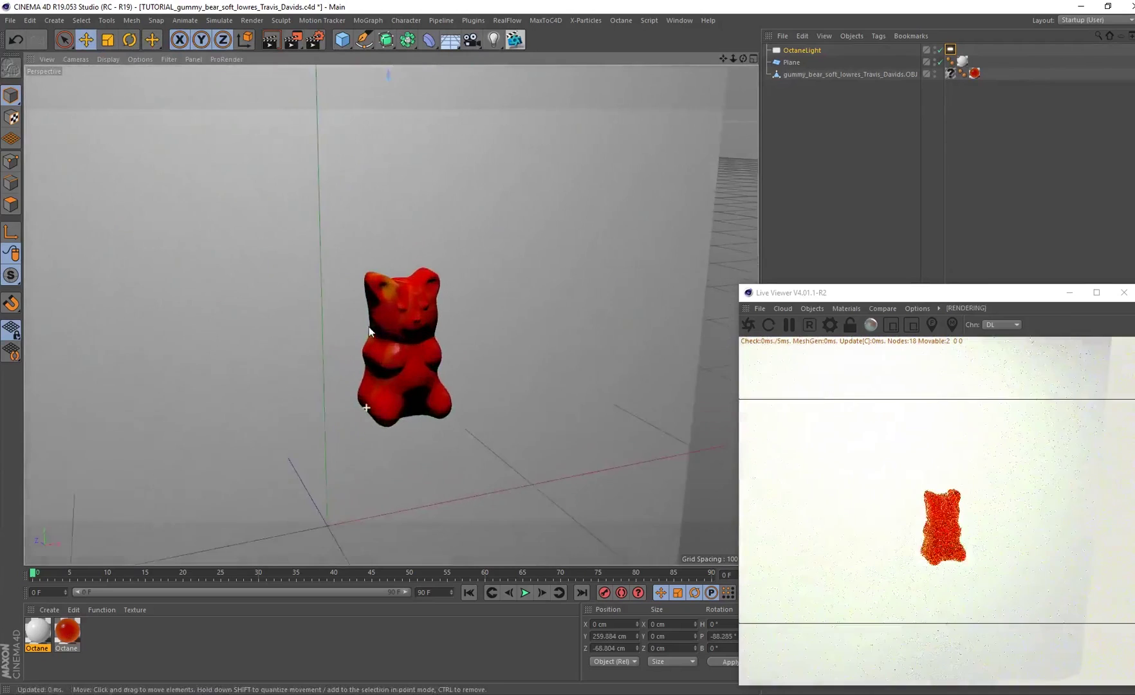
pyautogui.keyDown('alt'); pyautogui.moveTo(368, 327); pyautogui.dragTo(418, 338, button='right'); pyautogui.keyUp('alt')
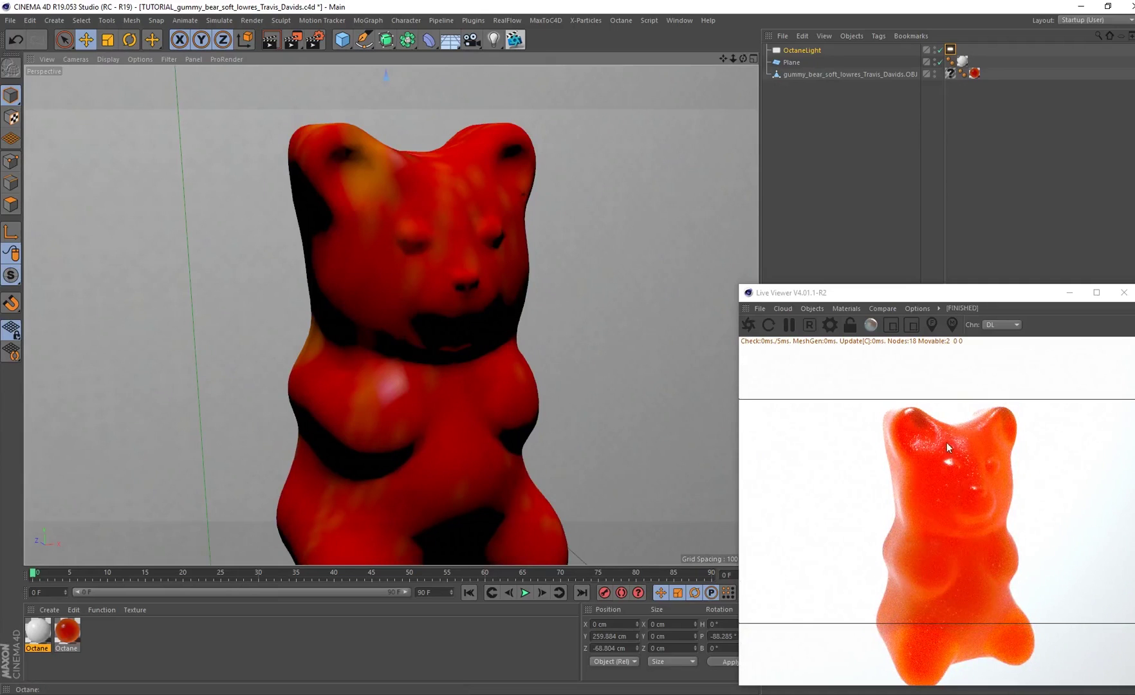
pyautogui.scroll(10, 524, 299)
pyautogui.scroll(-8, 466, 292)
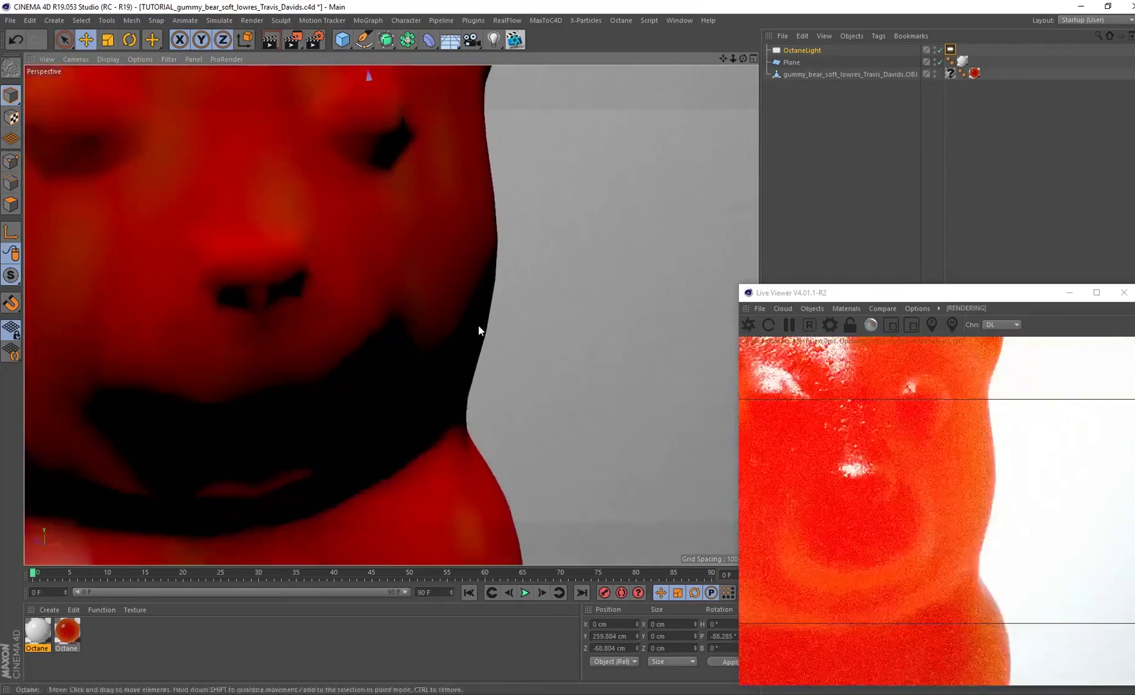
pyautogui.keyDown('alt'); pyautogui.moveTo(481, 329); pyautogui.dragTo(499, 355); pyautogui.keyUp('alt')
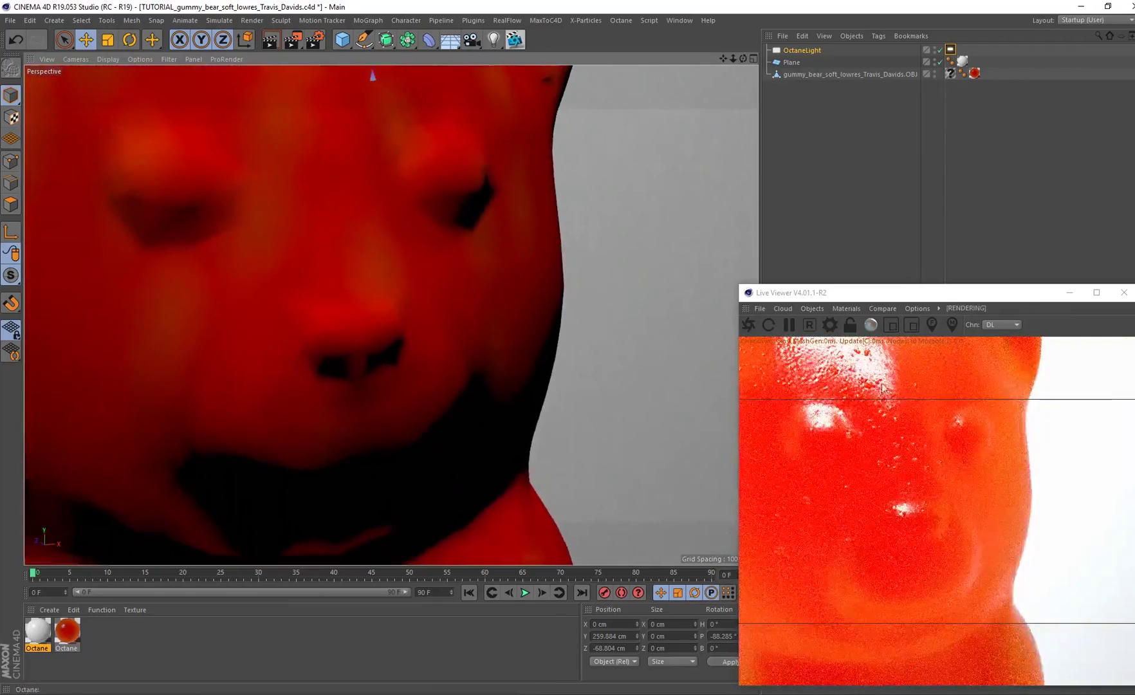
pyautogui.scroll(-6, 368, 273)
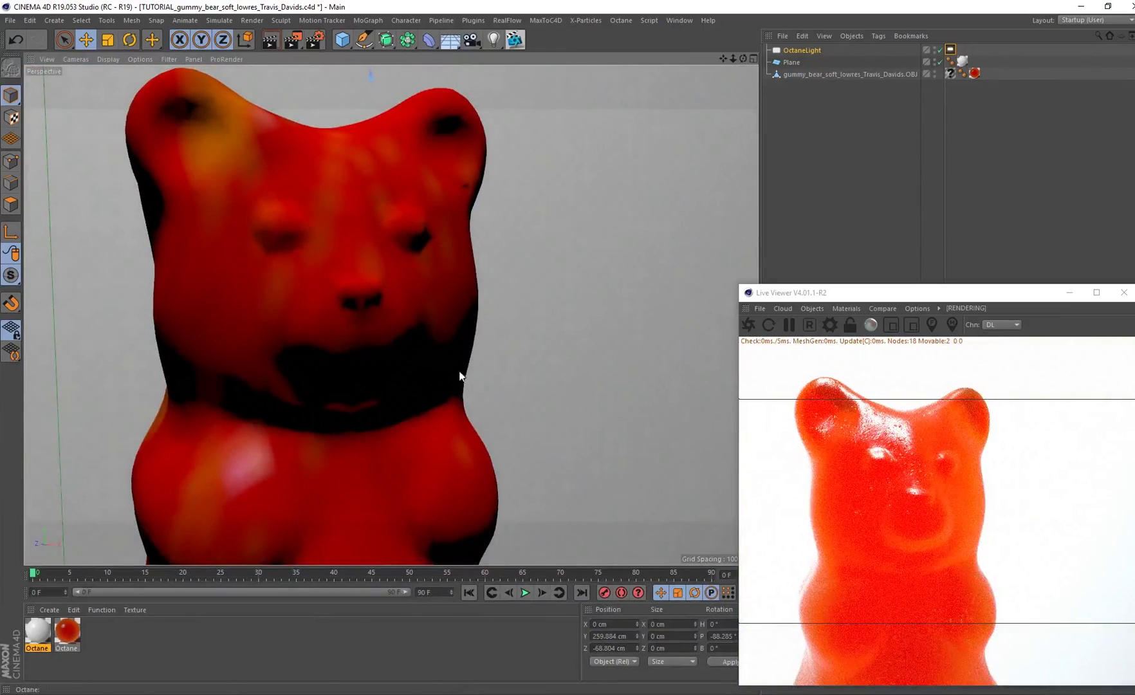
pyautogui.scroll(-5, 406, 317)
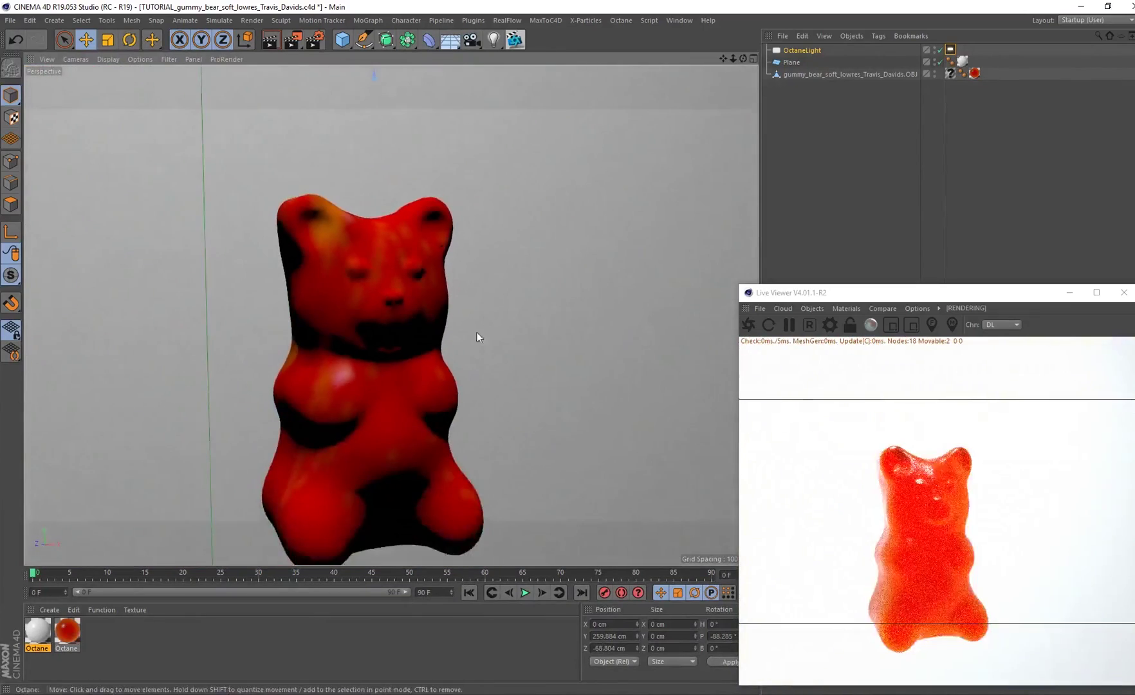
pyautogui.scroll(3, 476, 335)
pyautogui.scroll(-6, 448, 348)
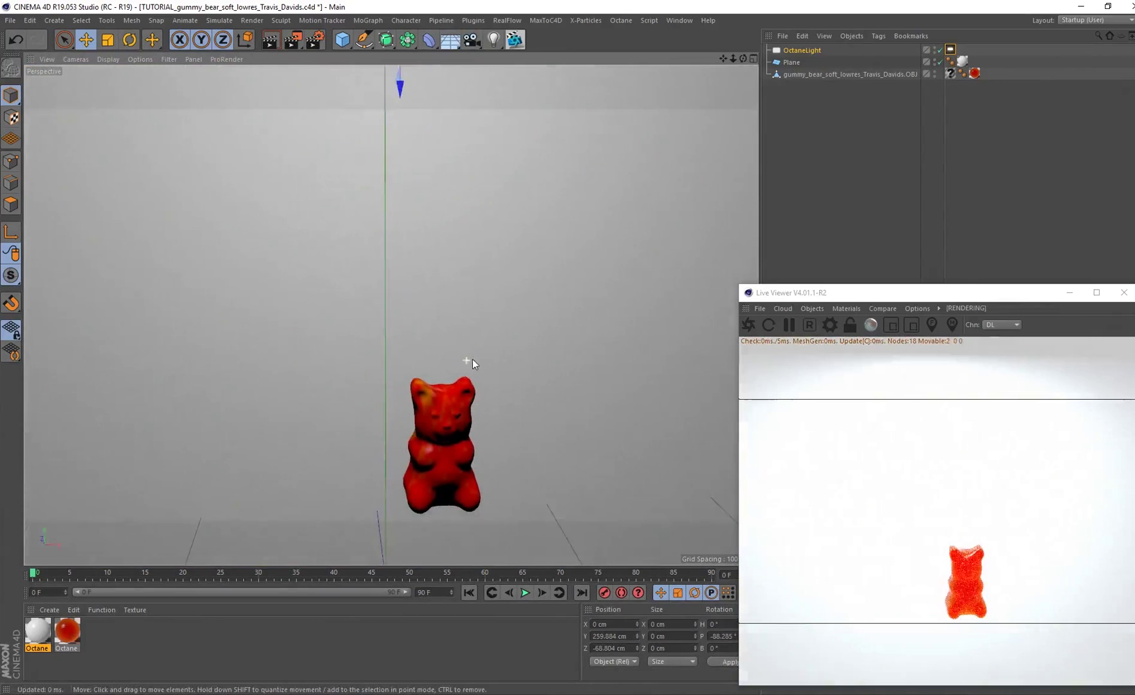
pyautogui.scroll(-3, 477, 246)
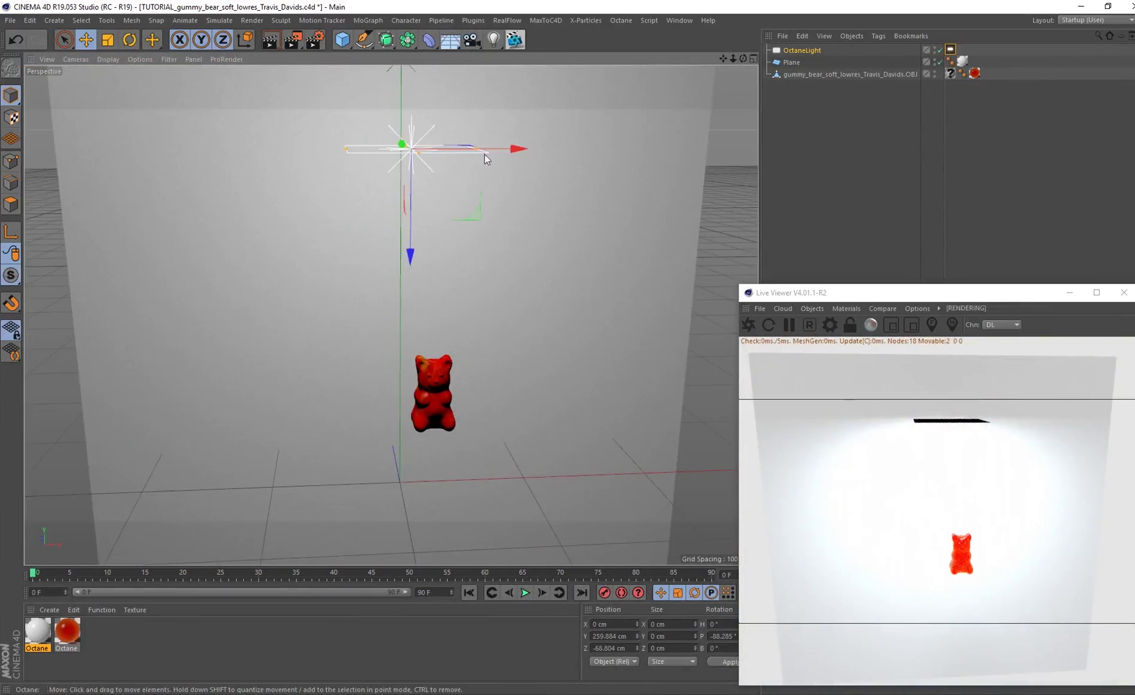
# Step: Rename the area light to TOP LIGHT
pyautogui.keyDown('alt'); pyautogui.moveTo(514, 152); pyautogui.dragTo(440, 136); pyautogui.keyUp('alt')
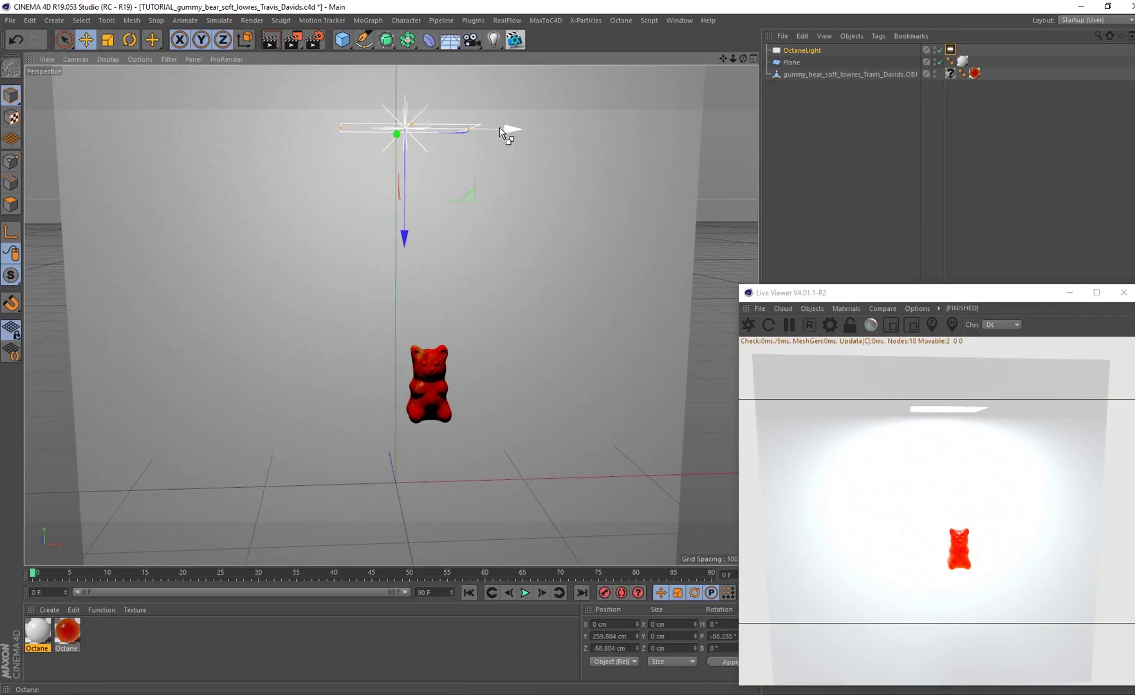
pyautogui.doubleClick(804, 50)
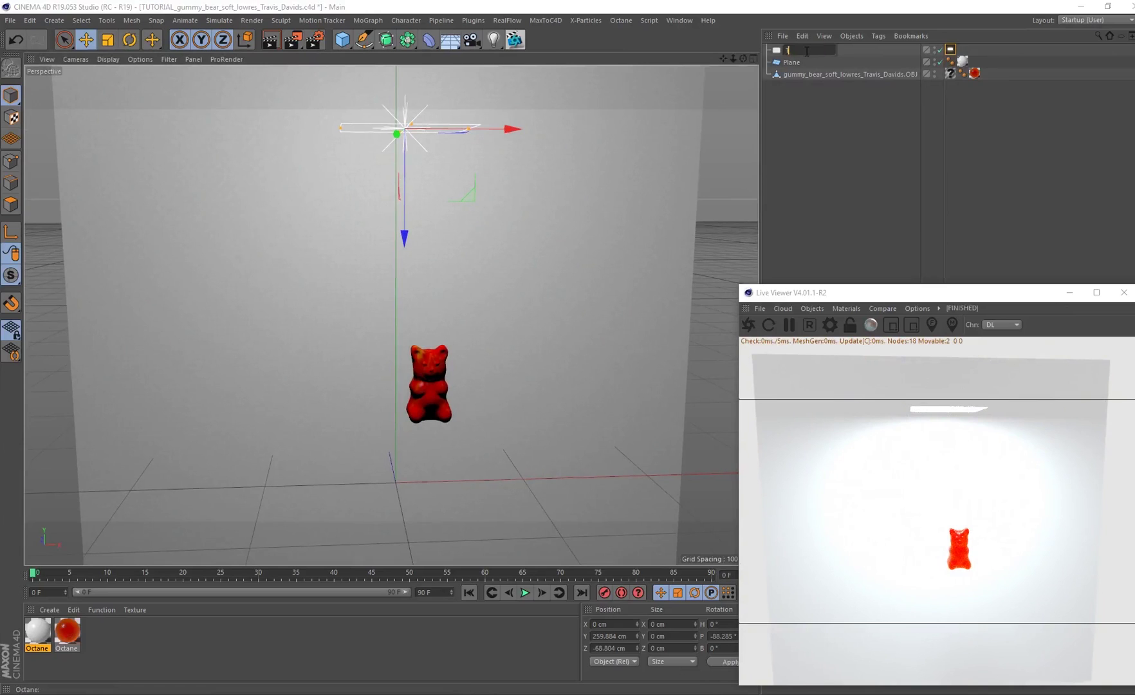
pyautogui.write('TOP LIGHT')
pyautogui.press('Return')
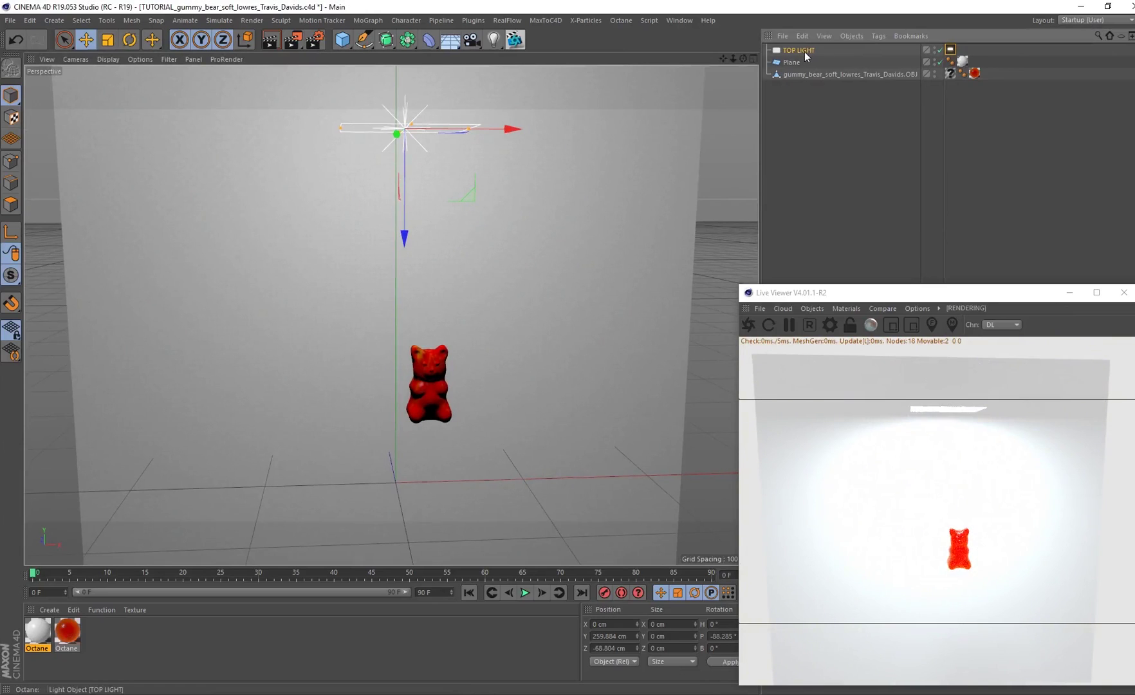
# Step: Duplicate TOP LIGHT, rotate the copy 90° and move it to X -158.555, left of the bear
pyautogui.hotkey('ctrl', 'c')
pyautogui.hotkey('ctrl', 'v')
pyautogui.moveTo(404, 236); pyautogui.dragTo(400, 441)
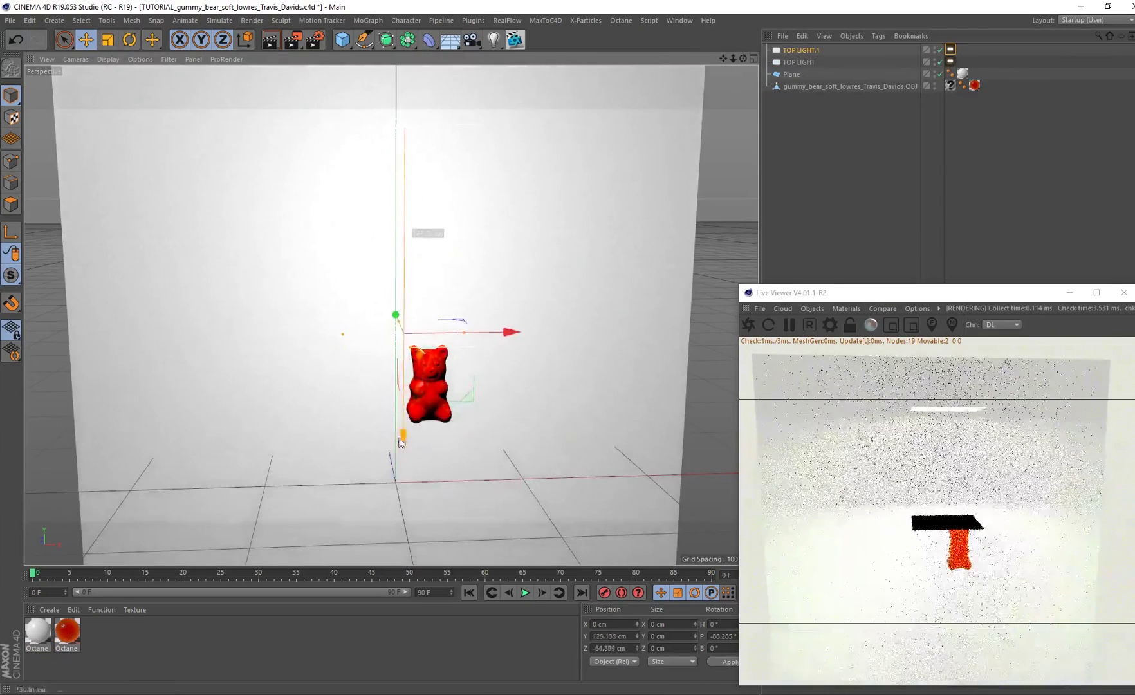
pyautogui.press('r')
pyautogui.moveTo(453, 380); pyautogui.dragTo(448, 314)
pyautogui.press('e')
pyautogui.moveTo(489, 371); pyautogui.dragTo(245, 364)
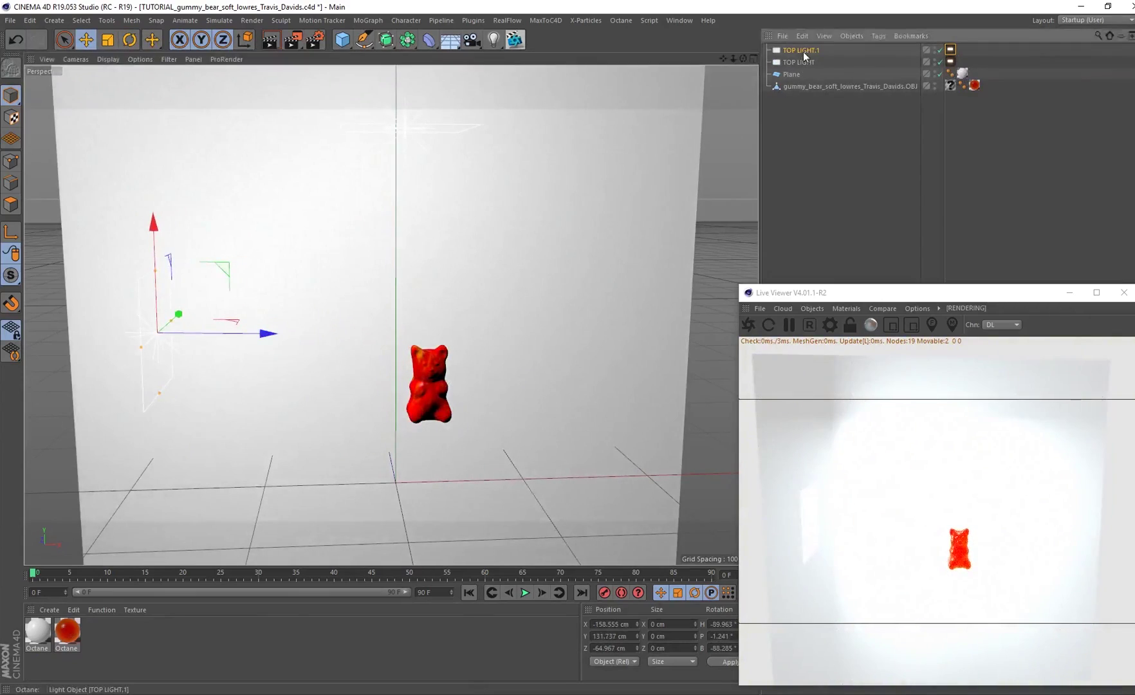
# Step: Name the copy LEFT LIGHT and paste another duplicate of it
pyautogui.doubleClick(804, 49)
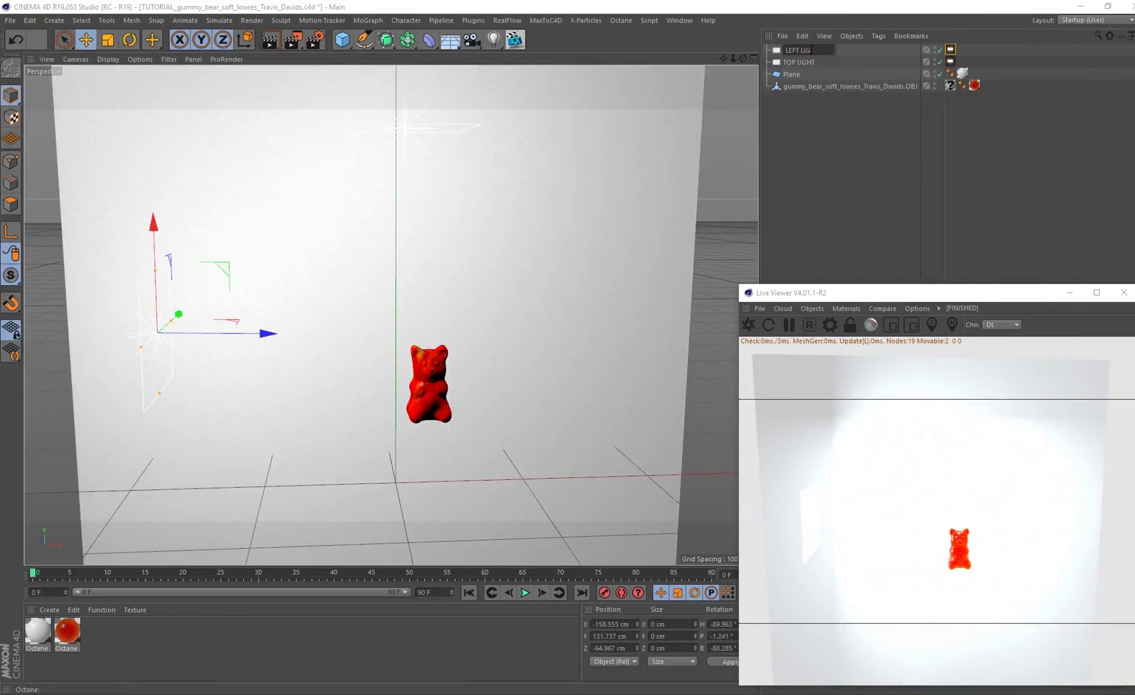
pyautogui.write('LEFT LIGHT')
pyautogui.press('Return')
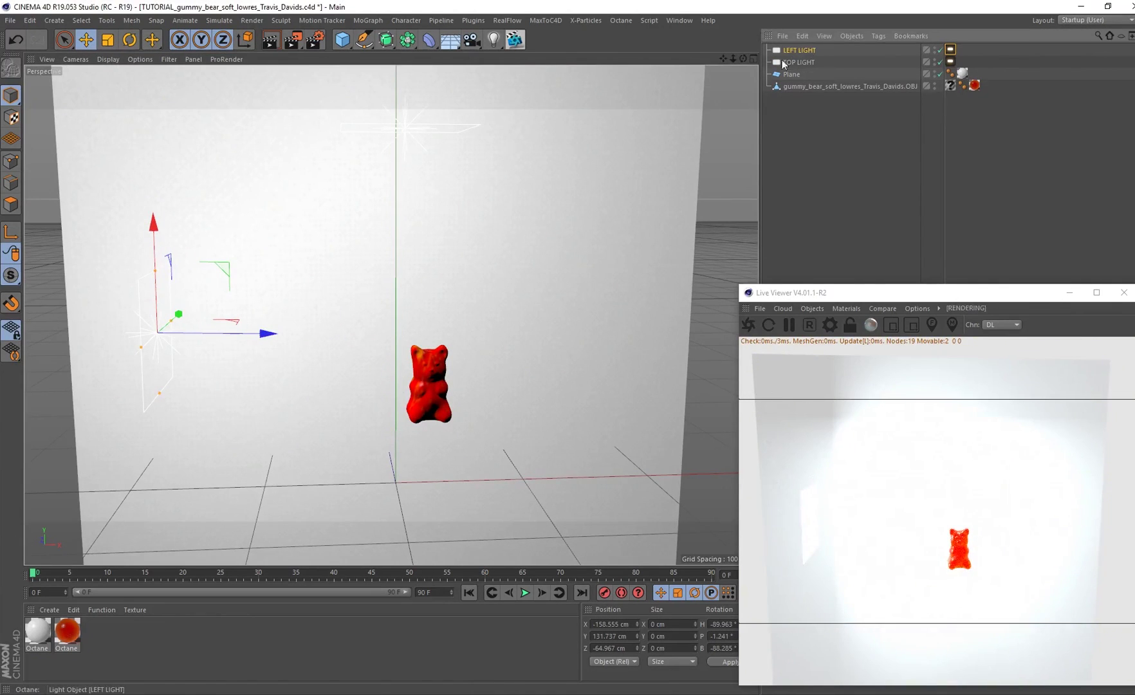
pyautogui.hotkey('ctrl', 'c')
pyautogui.hotkey('ctrl', 'v')
pyautogui.moveTo(244, 339); pyautogui.dragTo(740, 341)
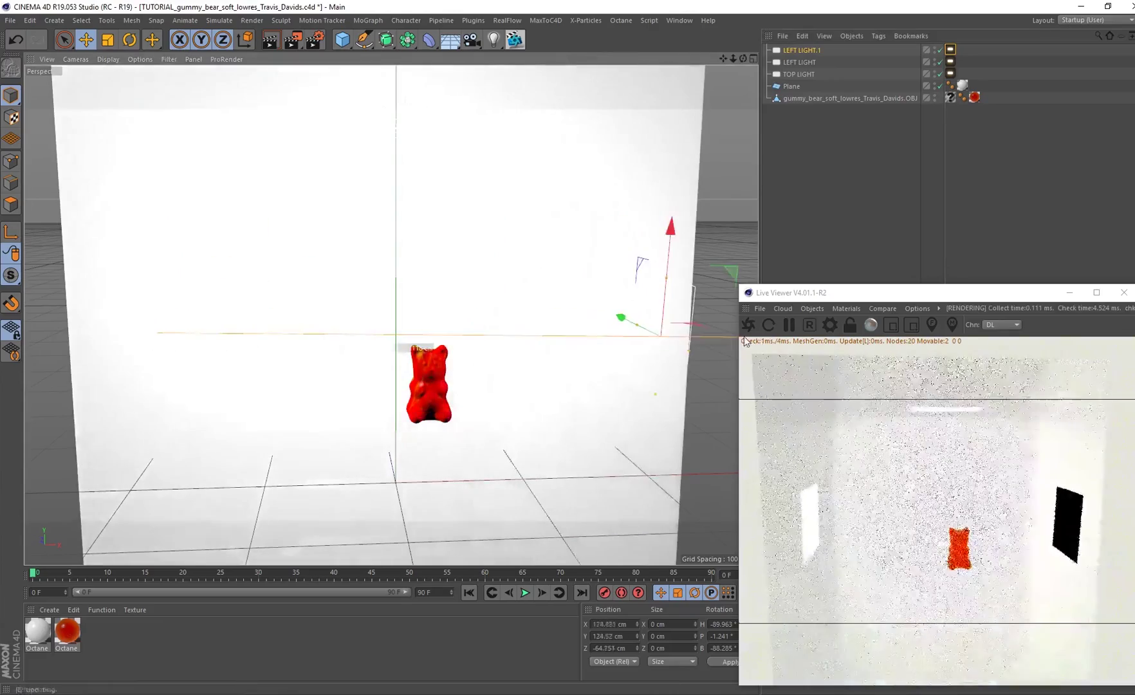
pyautogui.press('r')
pyautogui.moveTo(602, 326); pyautogui.dragTo(434, 355)
pyautogui.scroll(6, 342, 359)
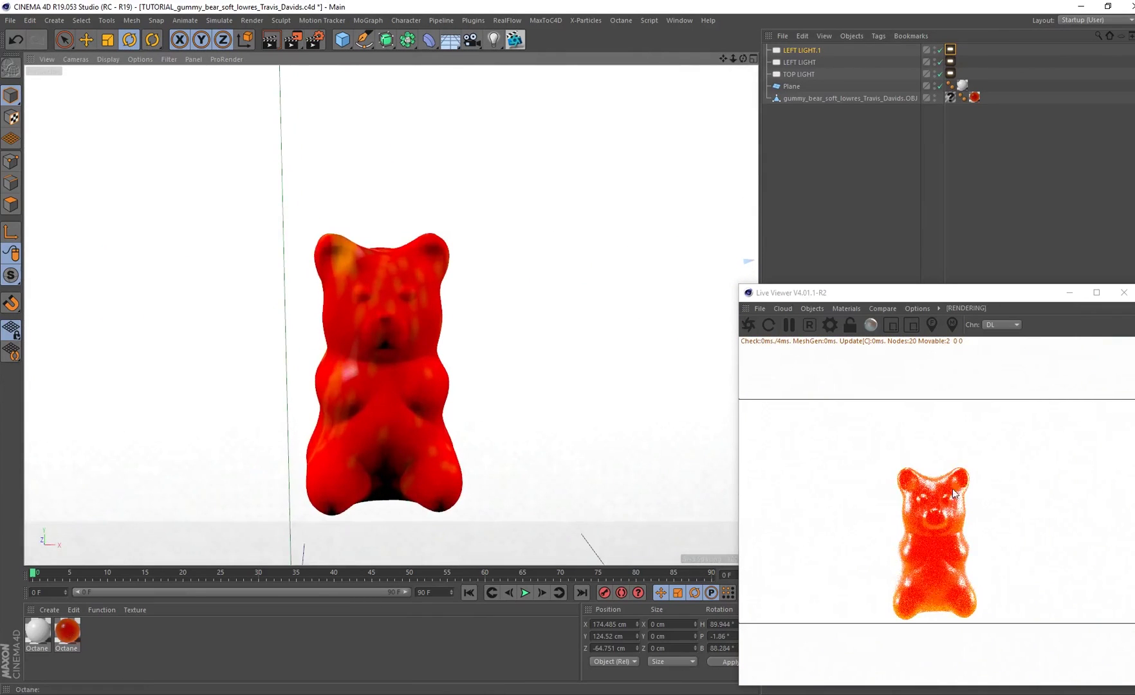
pyautogui.keyDown('alt'); pyautogui.moveTo(439, 380); pyautogui.dragTo(553, 398); pyautogui.keyUp('alt')
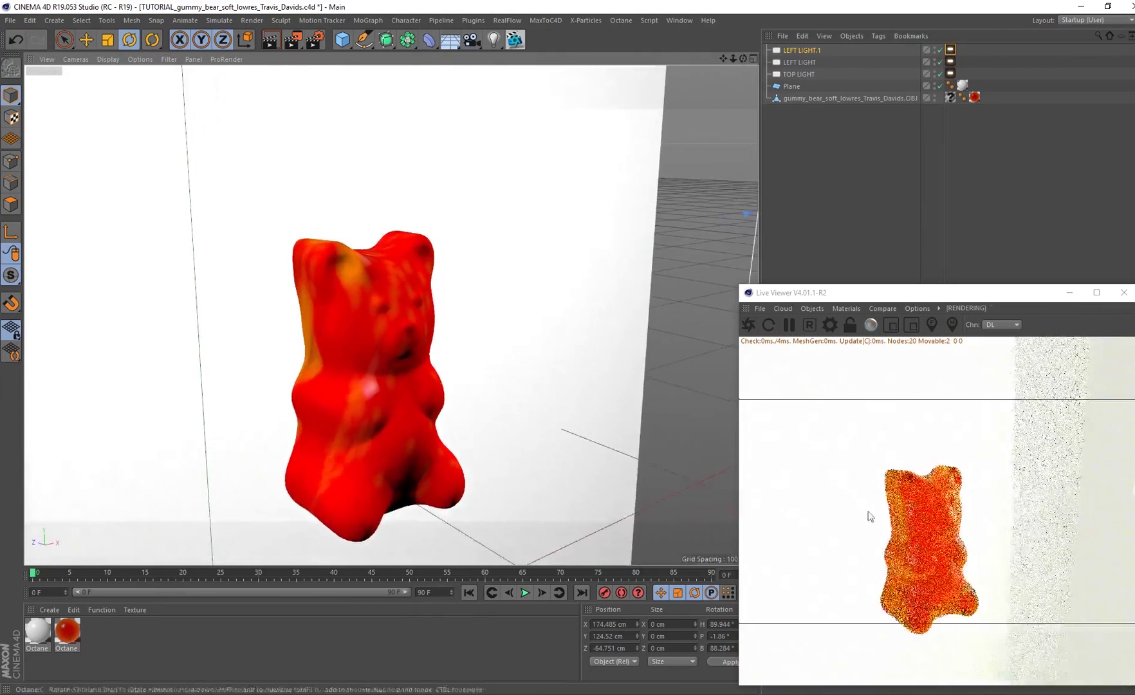
pyautogui.hotkey('ctrl', 'shift', 'z')
pyautogui.hotkey('ctrl', 'shift', 'z')
pyautogui.hotkey('ctrl', 'shift', 'z')
pyautogui.hotkey('ctrl', 'shift', 'z')
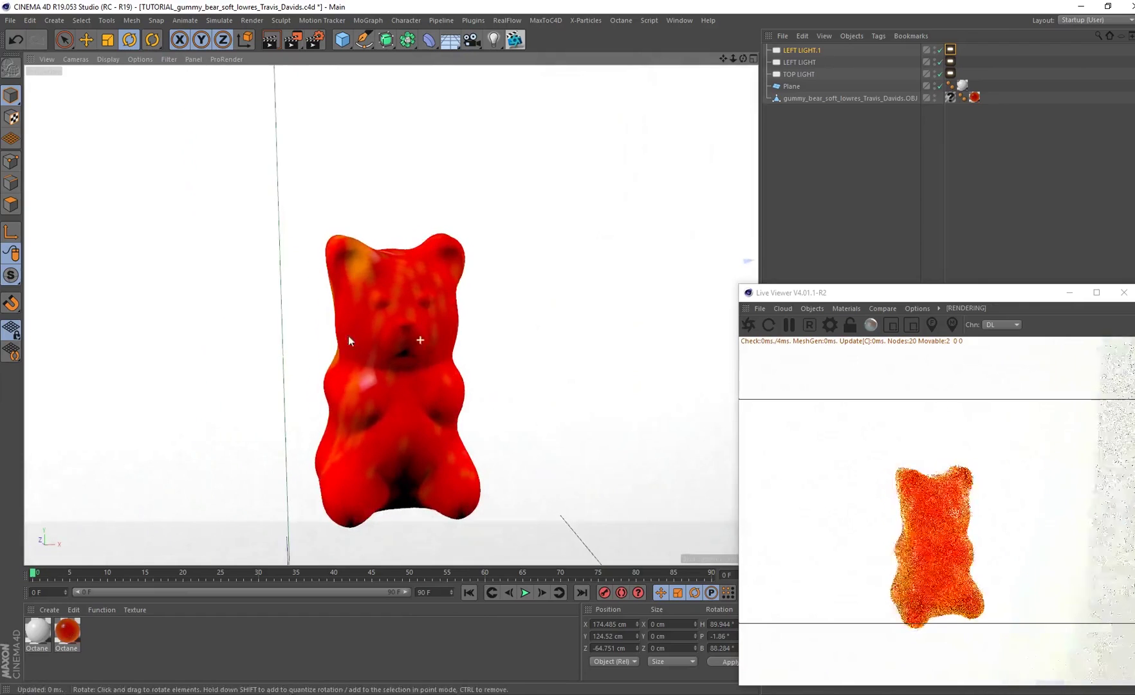
pyautogui.hotkey('ctrl', 'shift', 'z')
pyautogui.hotkey('ctrl', 'shift', 'z')
pyautogui.hotkey('ctrl', 'shift', 'z')
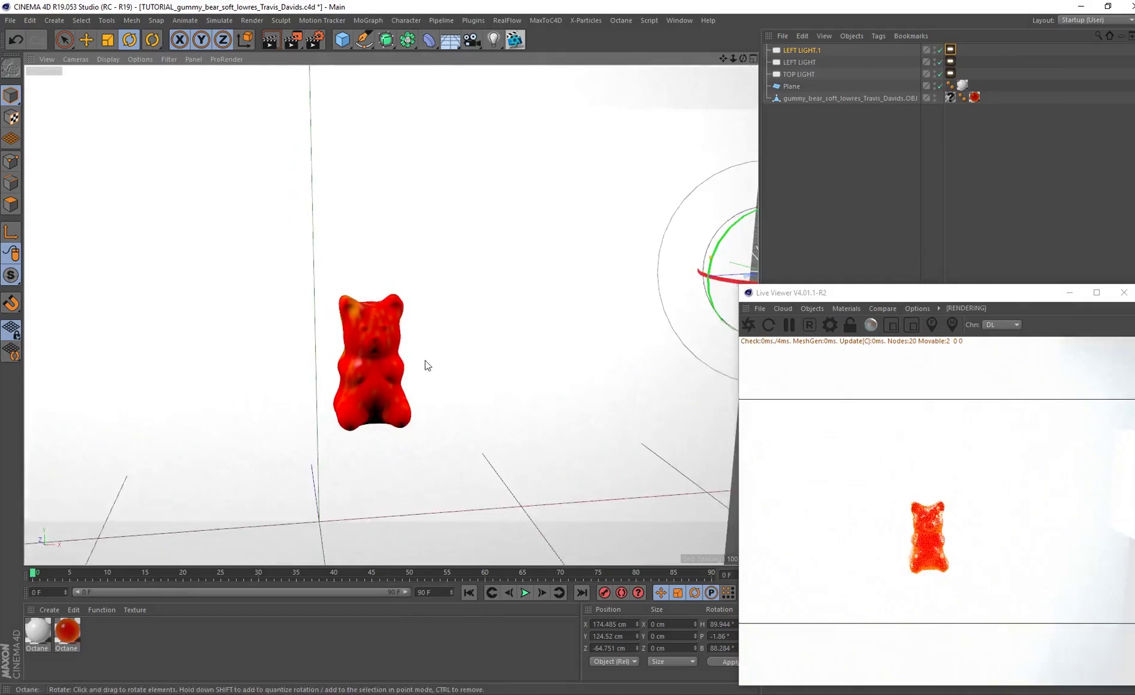
pyautogui.hotkey('ctrl', 'shift', 'z')
pyautogui.hotkey('ctrl', 'shift', 'z')
pyautogui.hotkey('ctrl', 'shift', 'z')
pyautogui.hotkey('ctrl', 'shift', 'z')
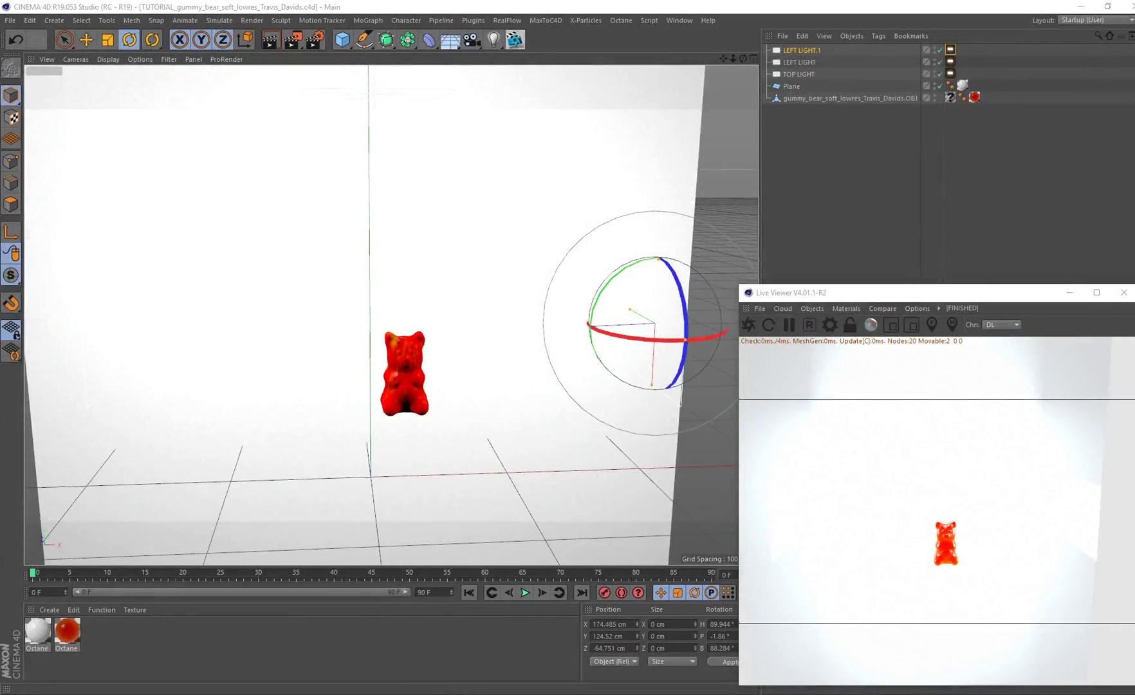
pyautogui.click(798, 74)
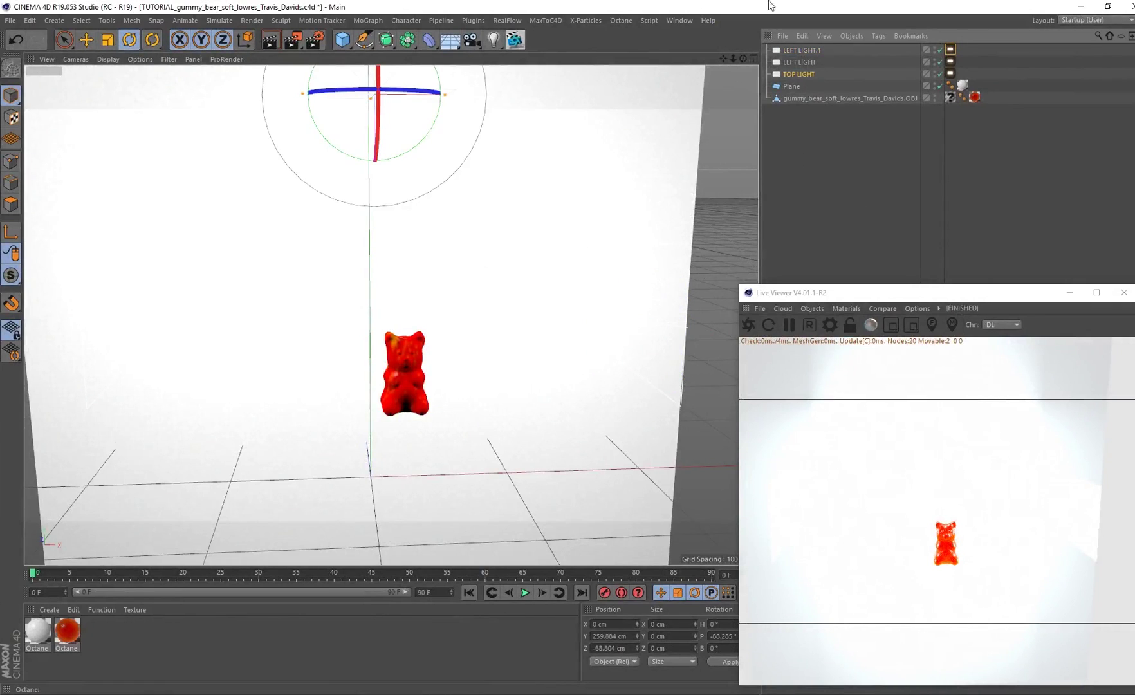
# Step: Hide TOP LIGHT from camera visibility and set its Octane power to 66
pyautogui.moveTo(913, 307); pyautogui.dragTo(377, 137)
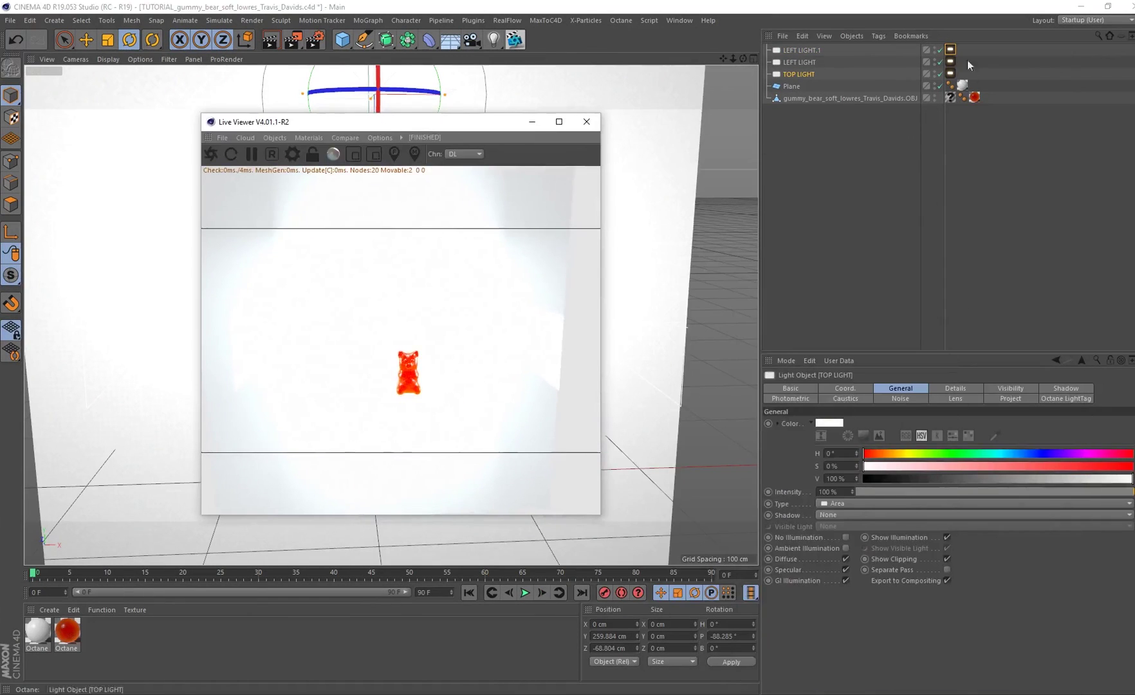
pyautogui.click(950, 73)
pyautogui.click(926, 388)
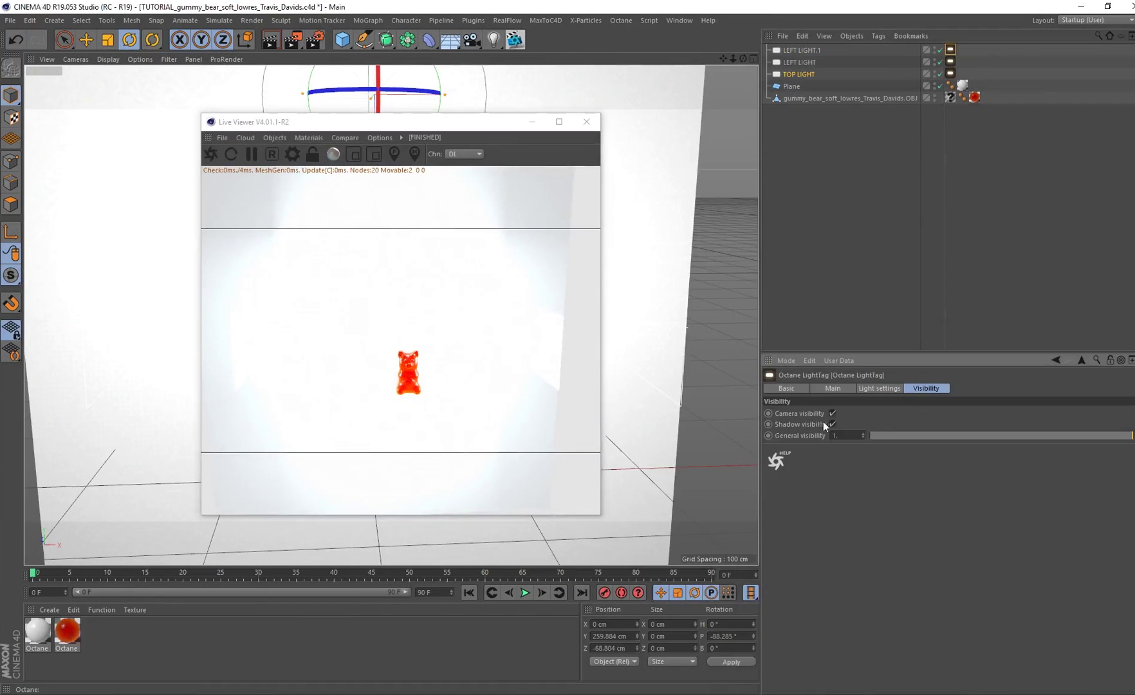
pyautogui.click(832, 413)
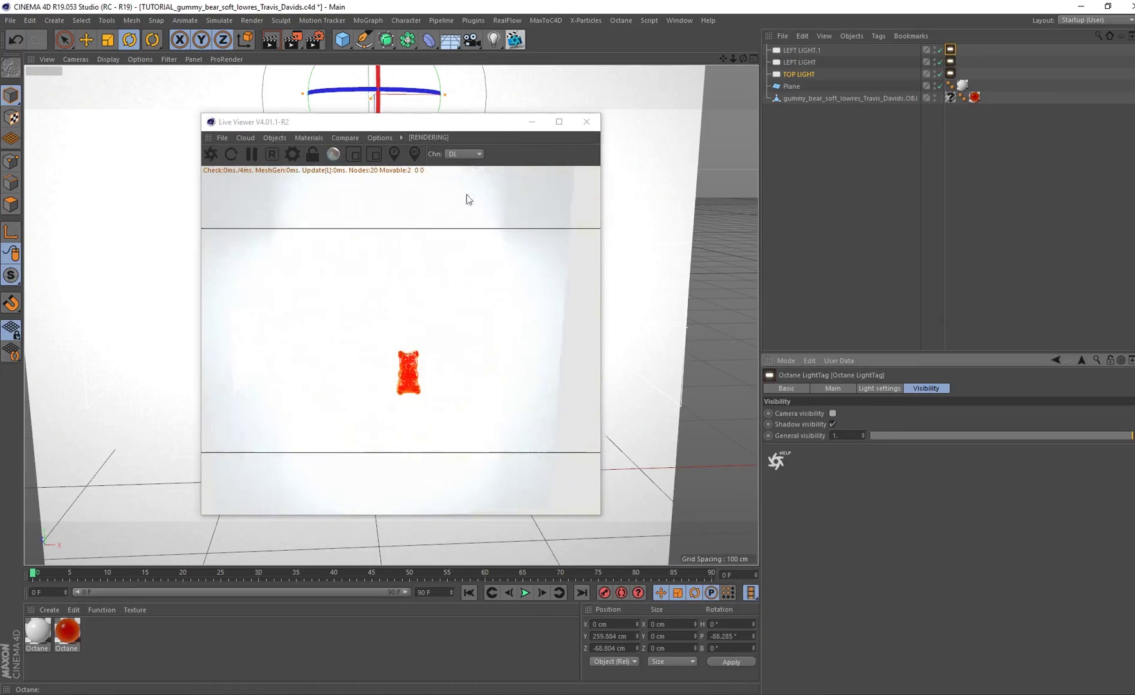
pyautogui.click(893, 389)
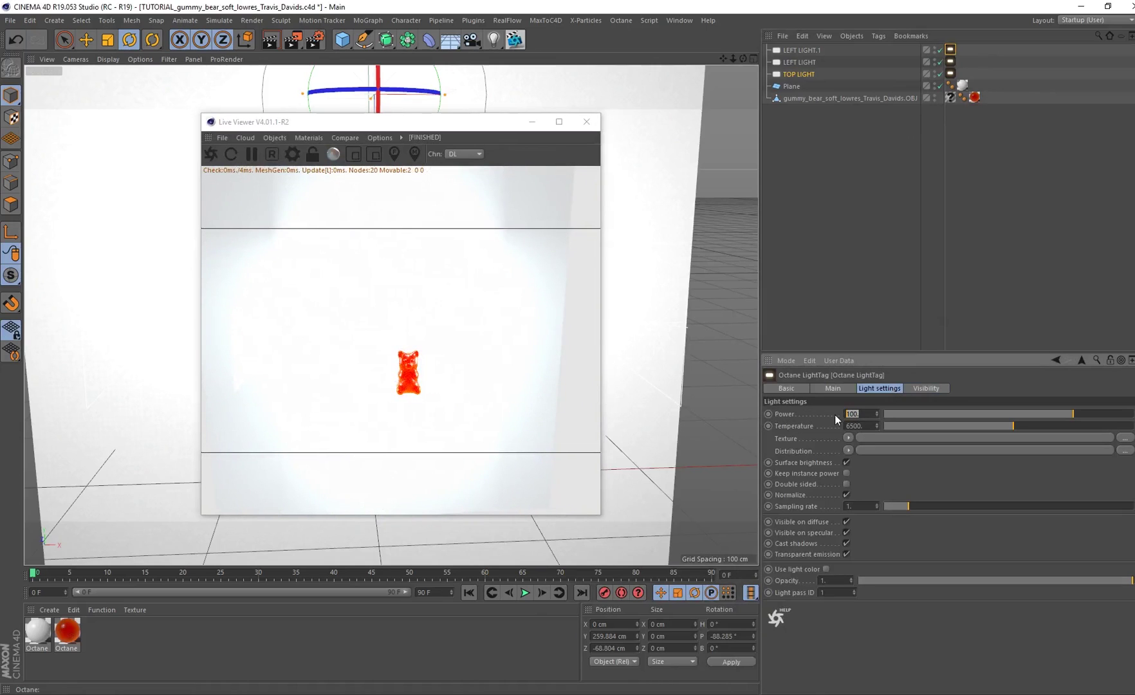
pyautogui.press('Return')
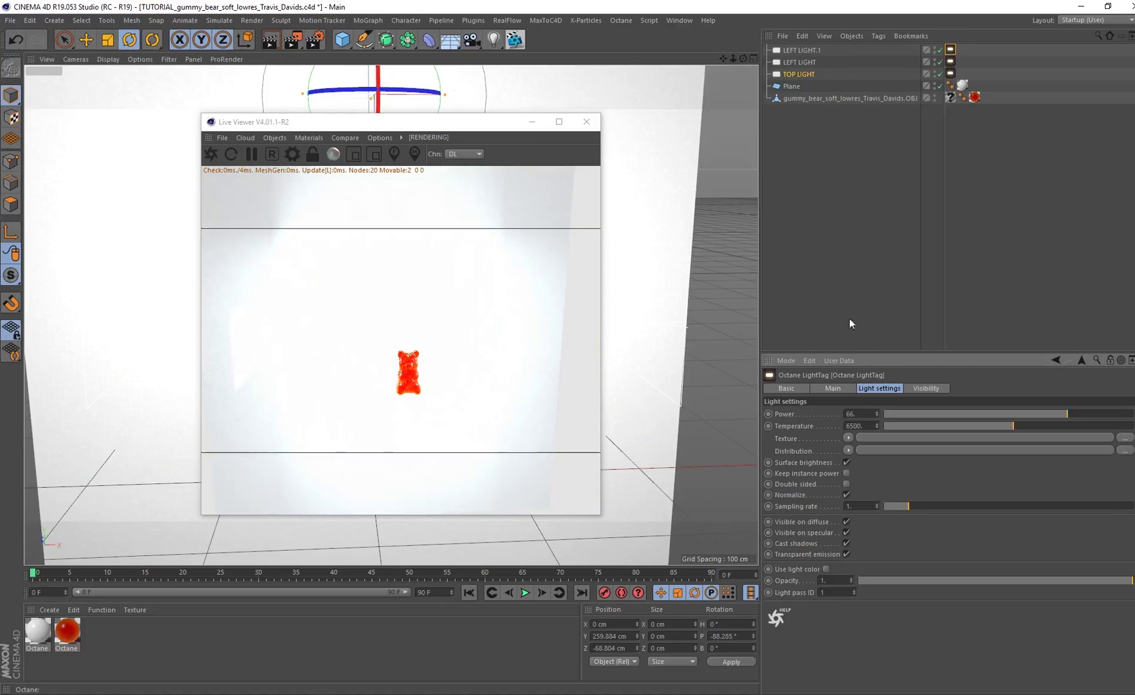
# Step: Hide LEFT LIGHT from camera visibility and lower its Octane power to 66
pyautogui.click(950, 62)
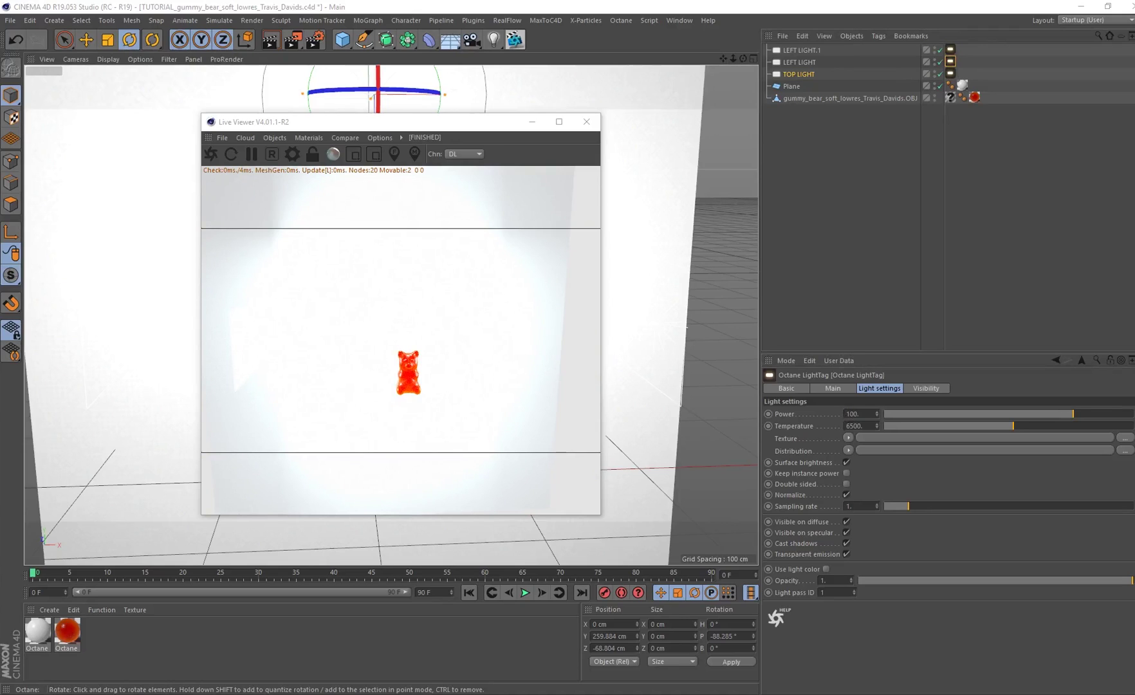
pyautogui.click(869, 412)
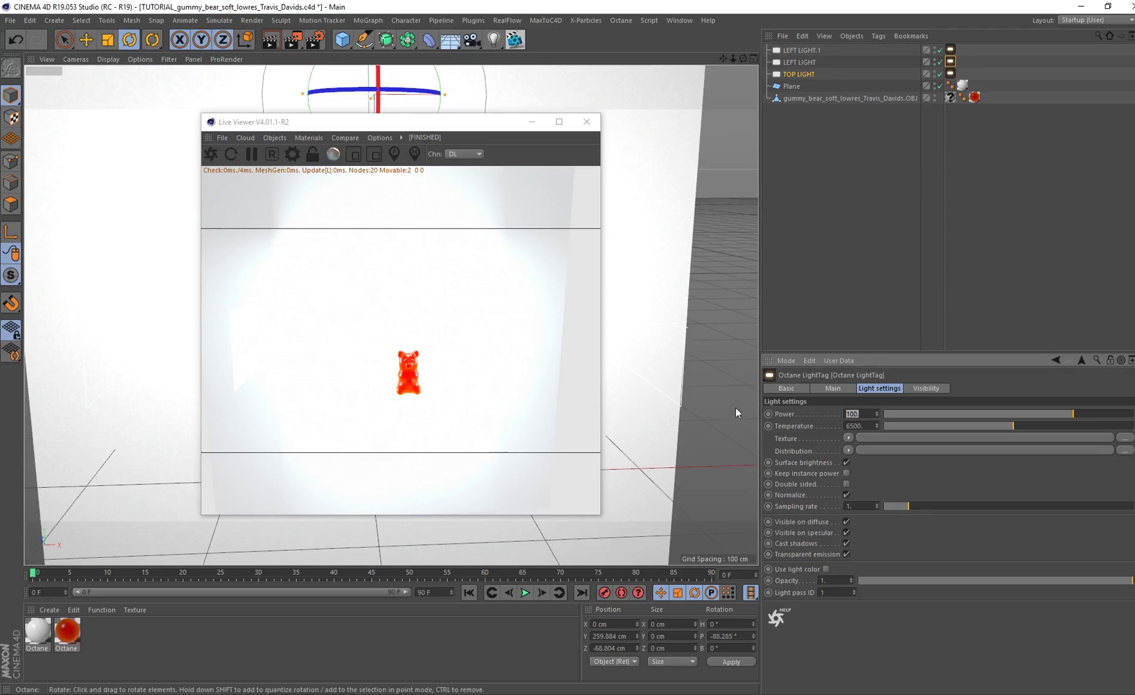
pyautogui.click(800, 62)
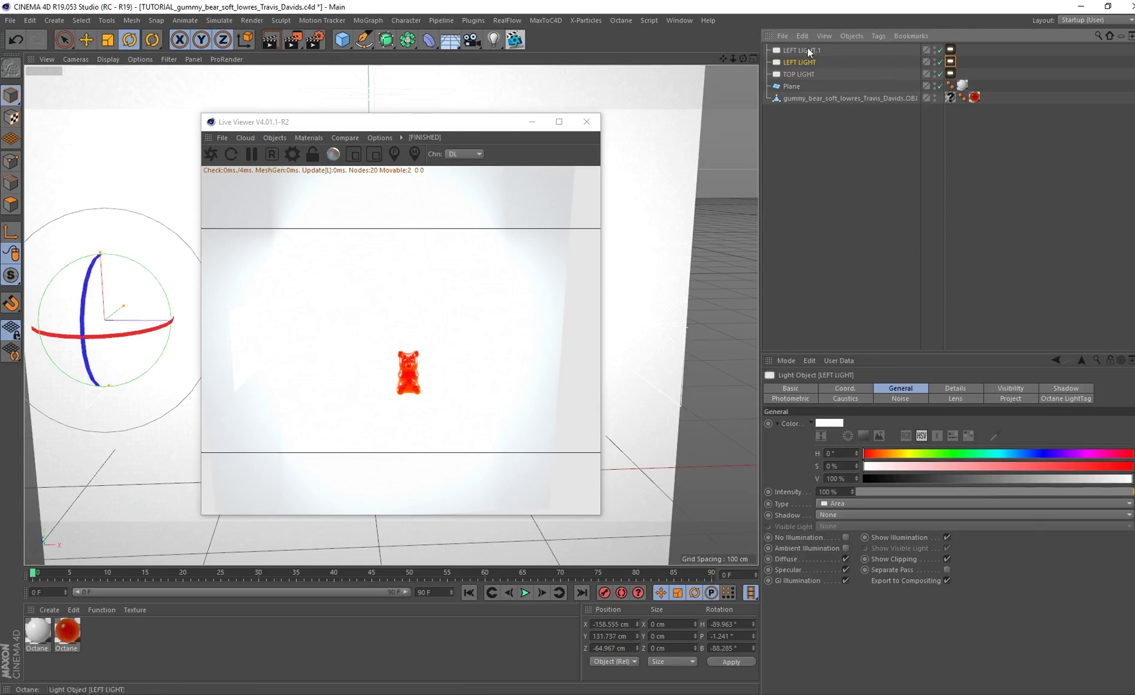
pyautogui.click(949, 62)
pyautogui.click(926, 387)
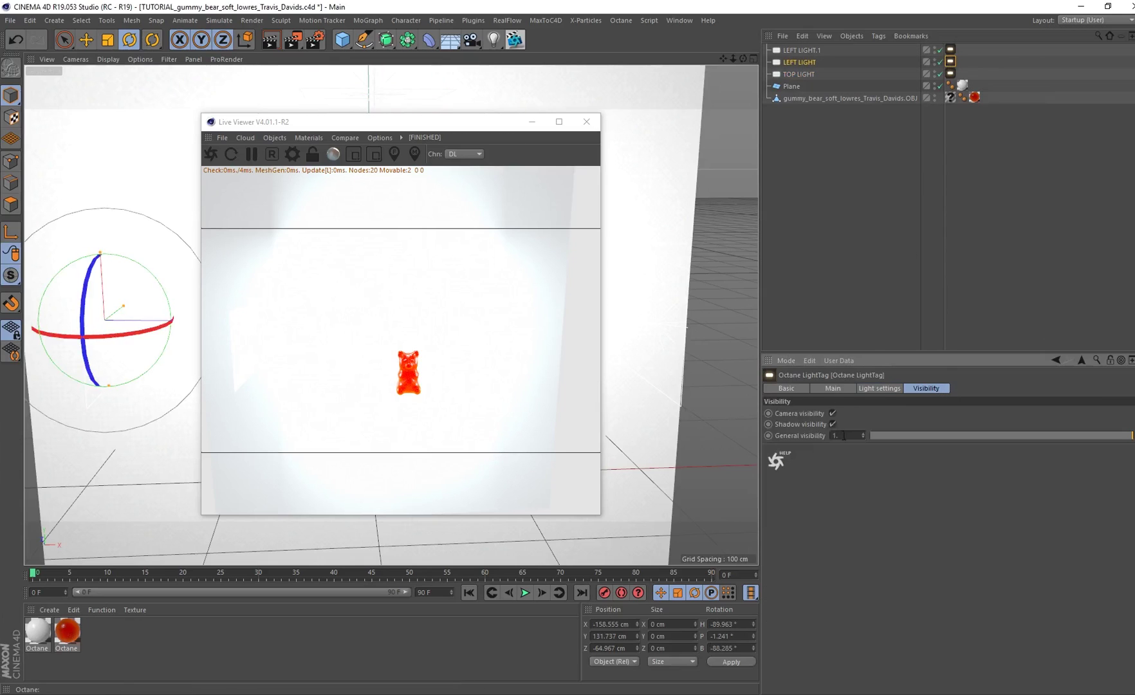
pyautogui.click(833, 414)
pyautogui.click(887, 389)
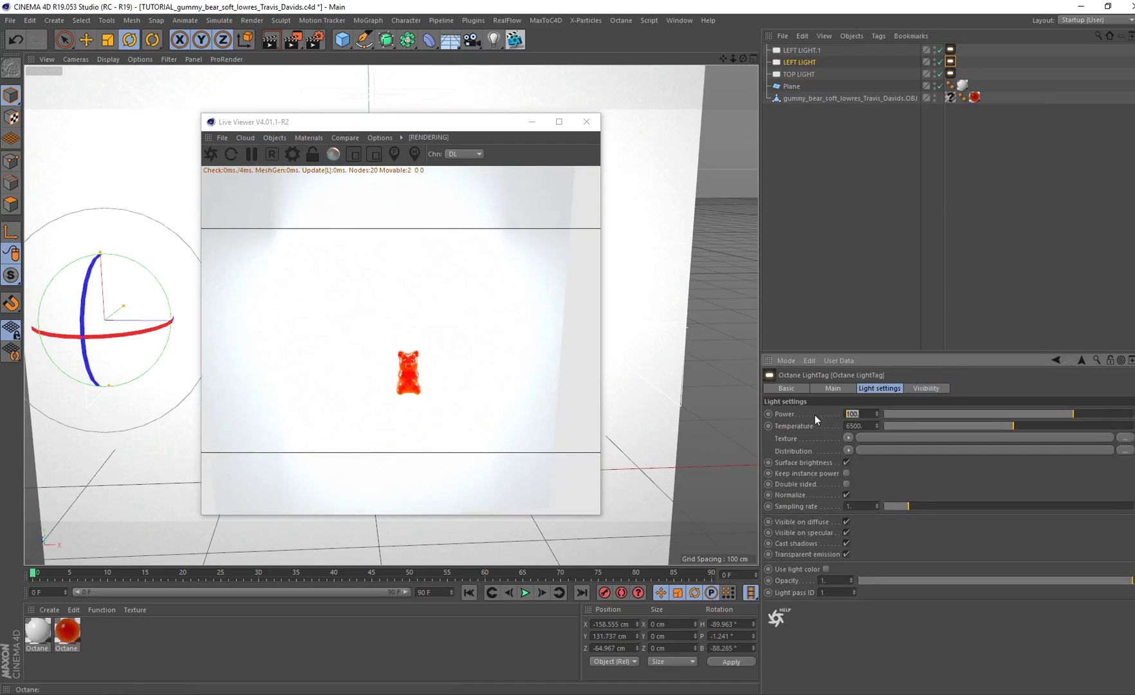
pyautogui.write('66')
pyautogui.press('Return')
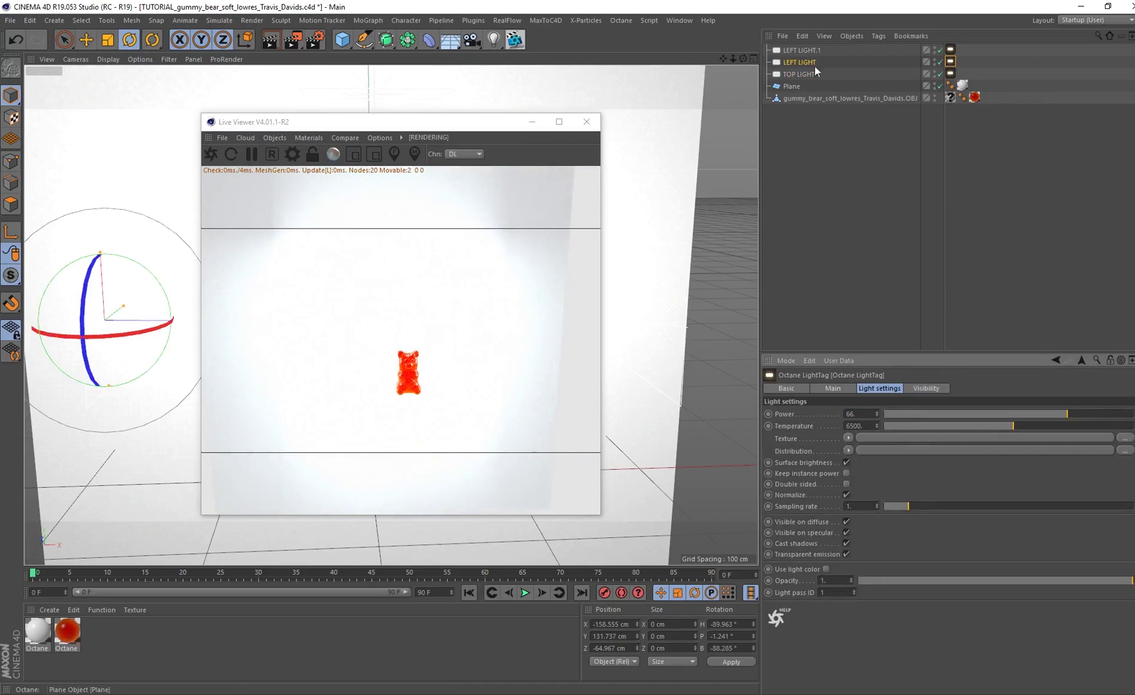
pyautogui.doubleClick(805, 50)
# Step: Rename the duplicated light RIGHT LIGHT and set its Octane power to 6.5
pyautogui.write('RIGH')
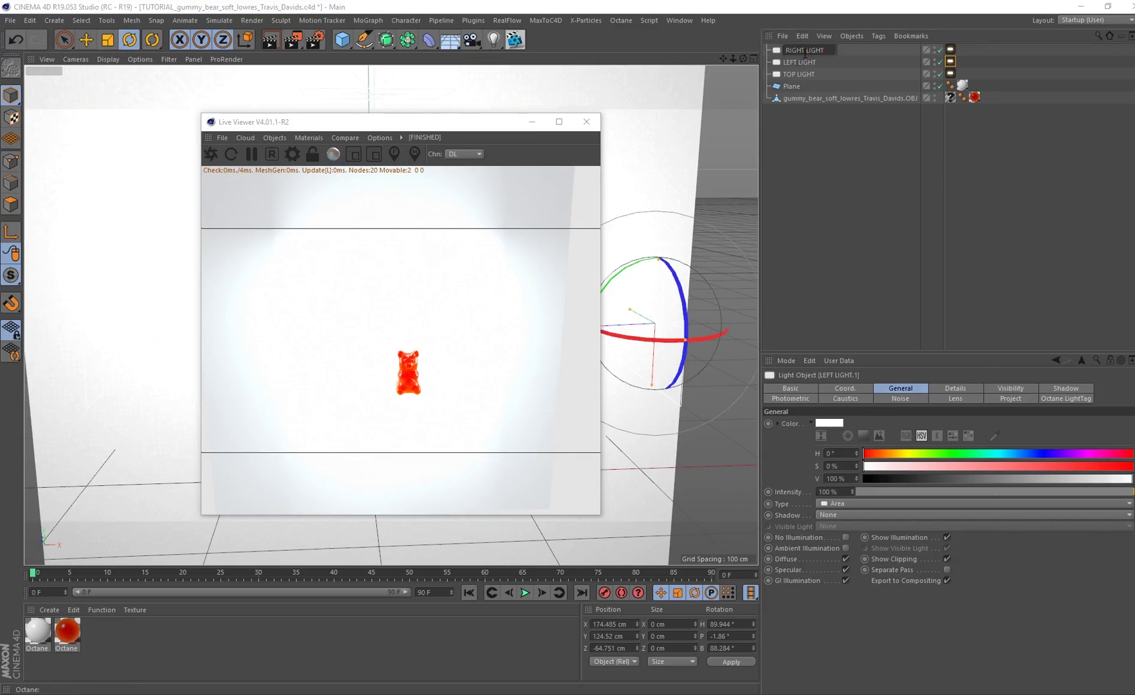
pyautogui.press('Return')
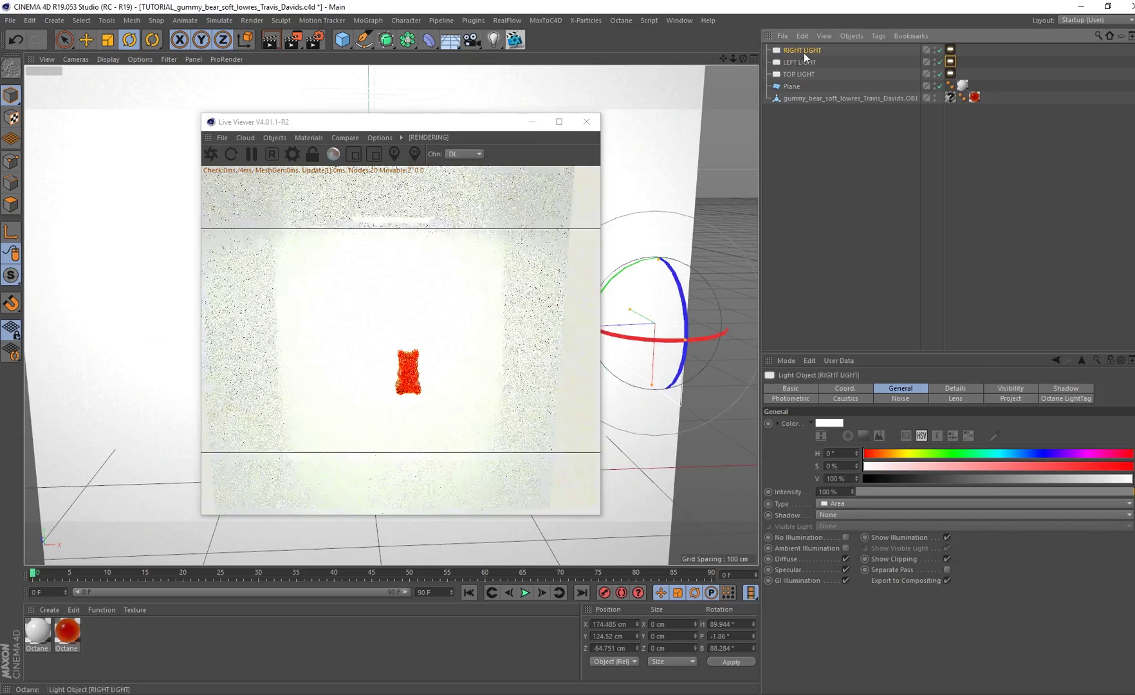
pyautogui.click(950, 49)
pyautogui.click(925, 388)
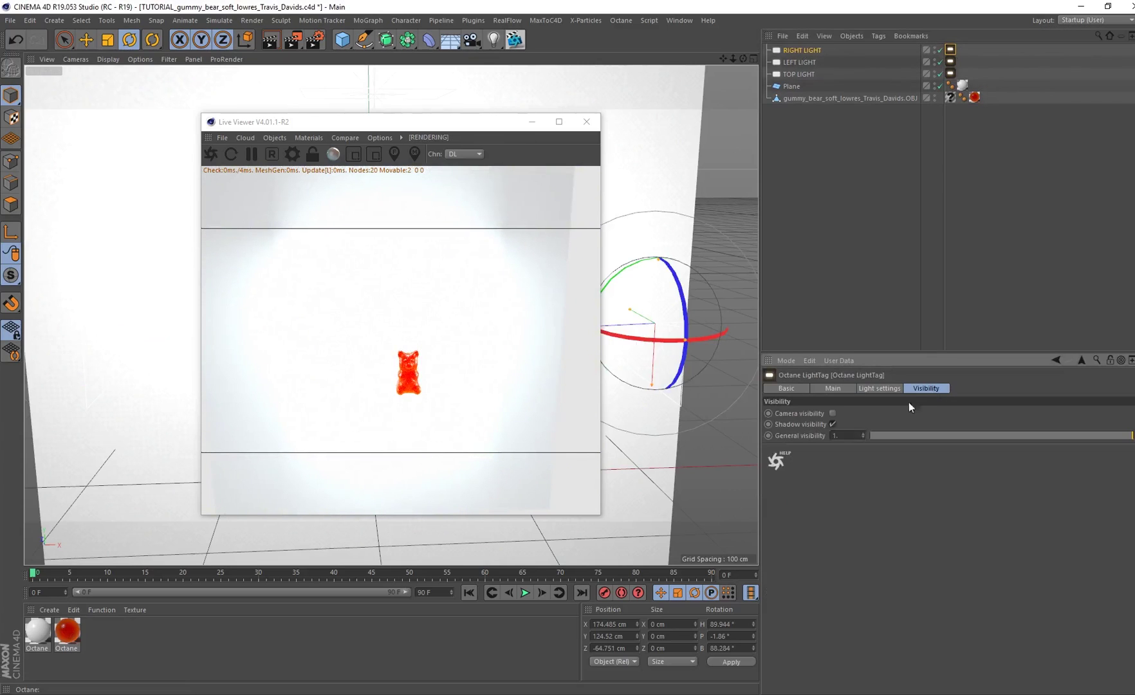
pyautogui.click(950, 62)
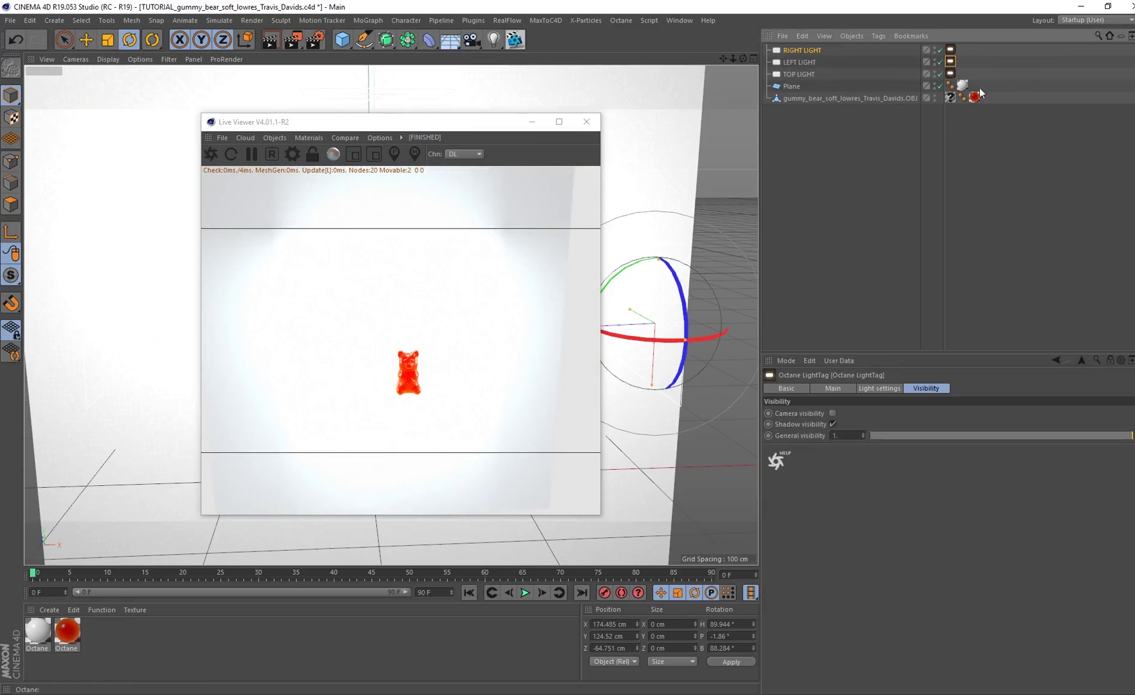
pyautogui.click(950, 49)
pyautogui.click(875, 388)
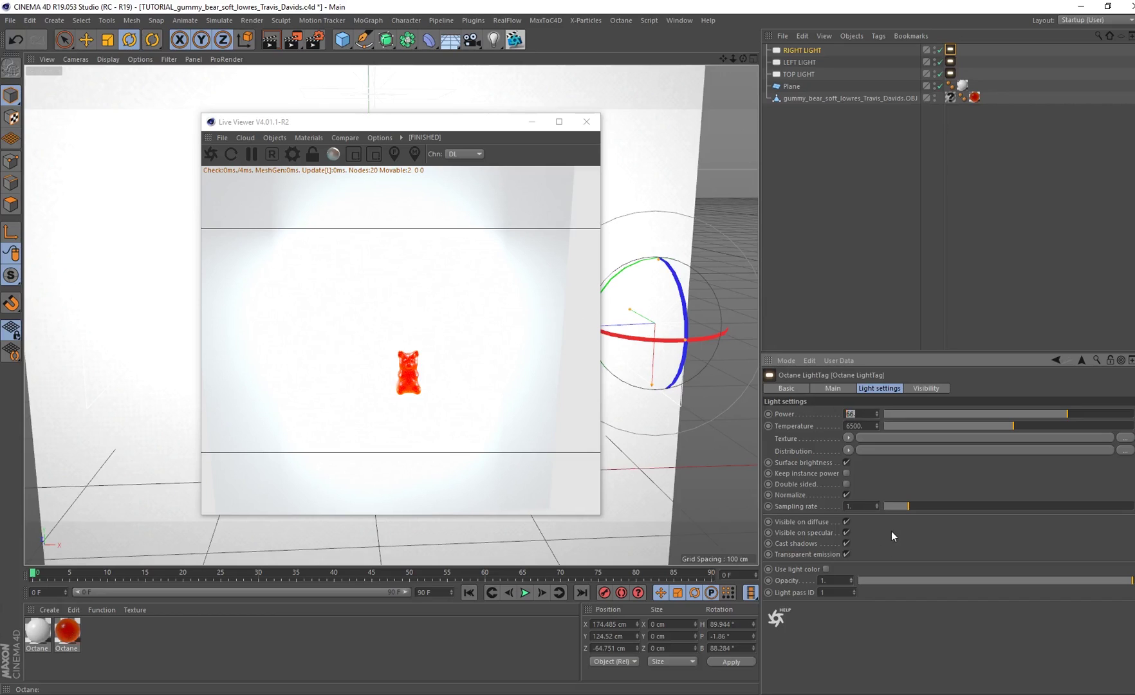
pyautogui.write('6.5')
pyautogui.press('Return')
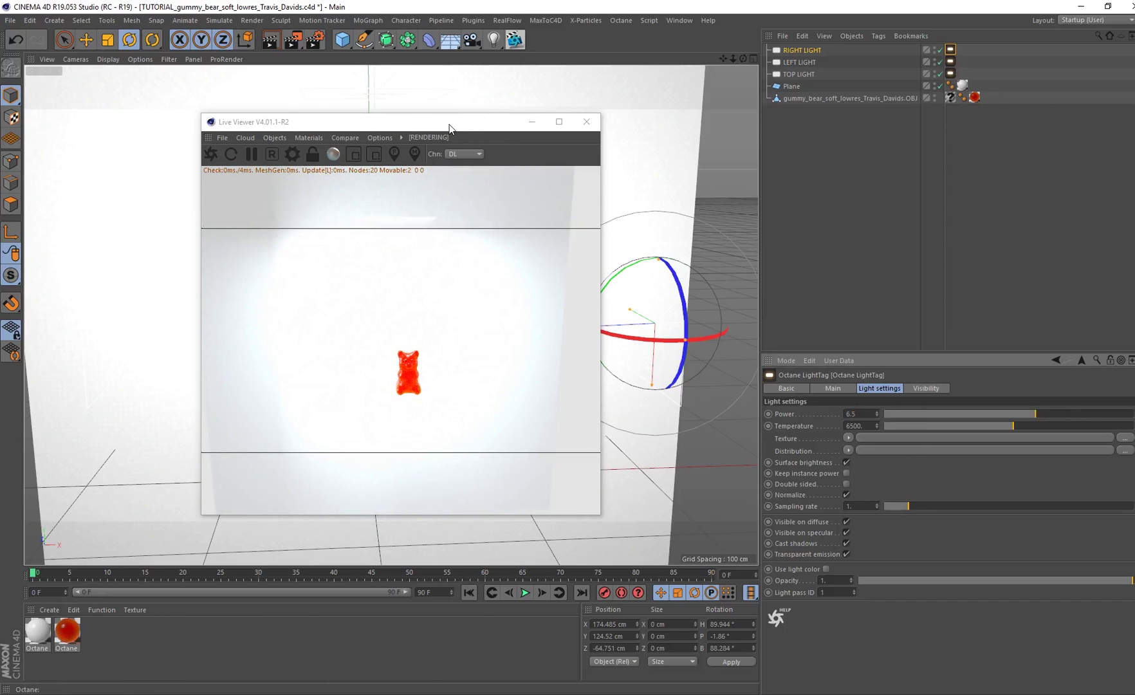
# Step: Zoom and orbit the viewport onto the bear for a close-up render
pyautogui.moveTo(449, 124); pyautogui.dragTo(745, 146)
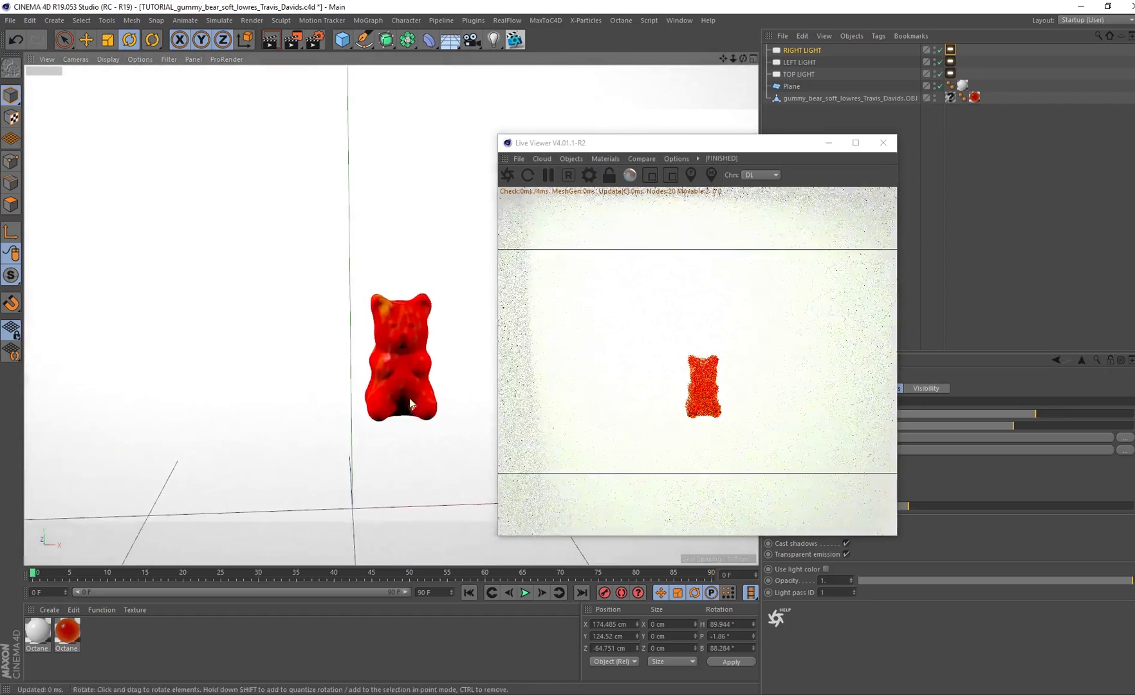
pyautogui.scroll(6, 409, 398)
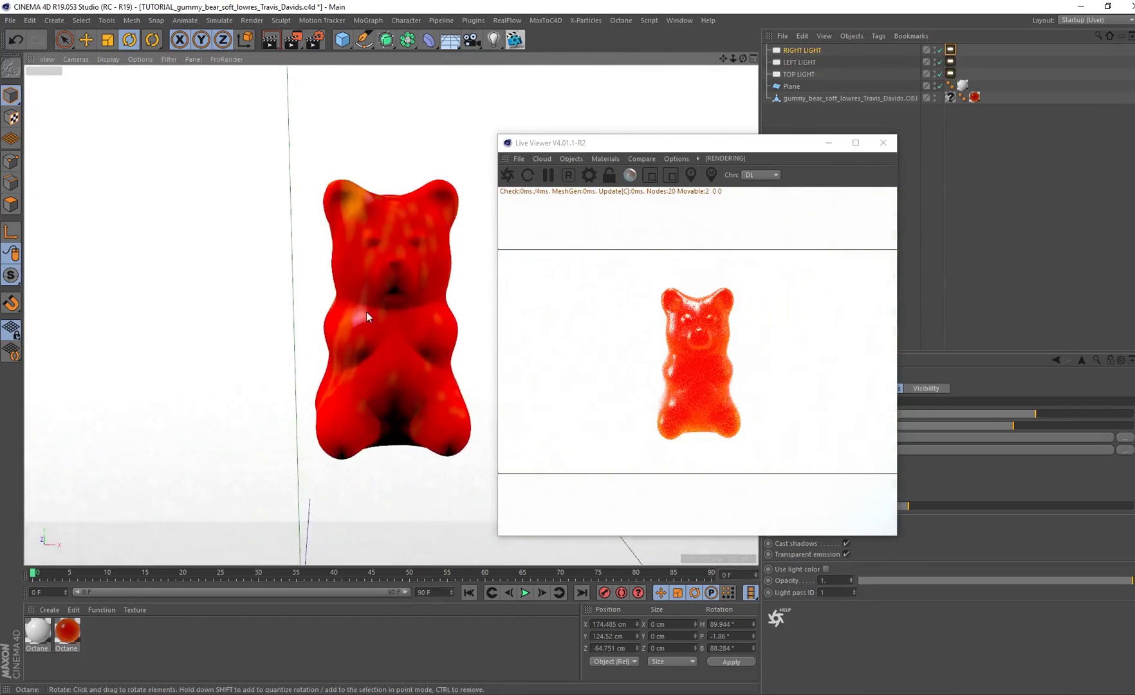
pyautogui.scroll(3, 366, 311)
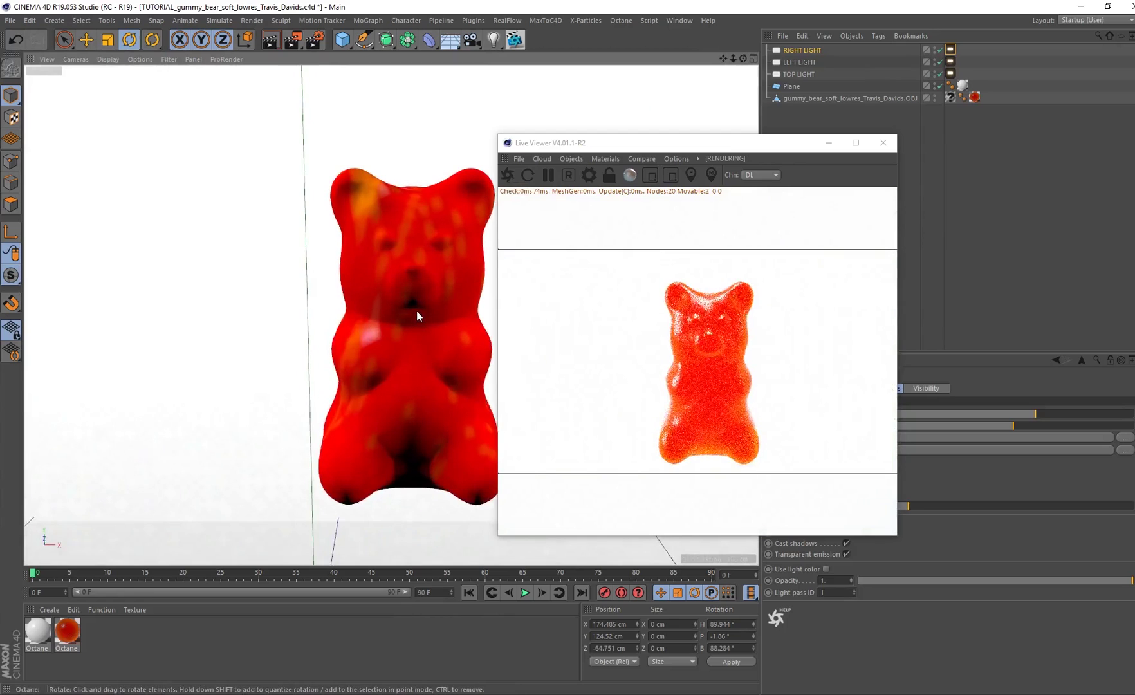
pyautogui.keyDown('alt'); pyautogui.moveTo(398, 309); pyautogui.dragTo(425, 367); pyautogui.keyUp('alt')
pyautogui.scroll(2, 427, 323)
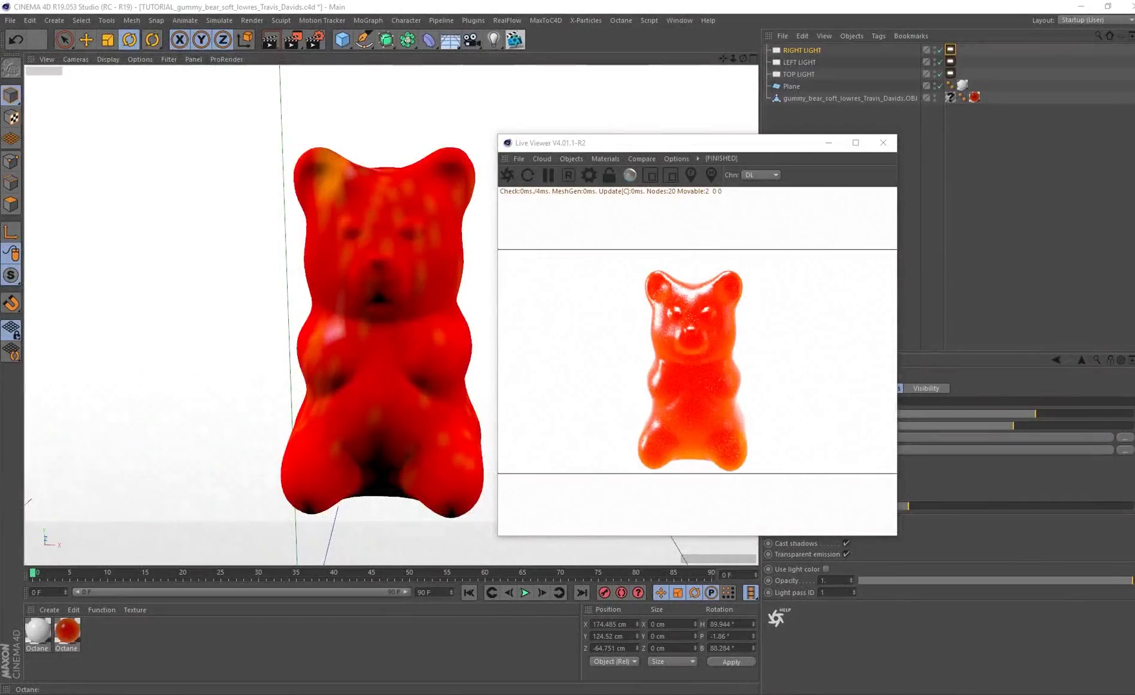
# Step: Add an Octane camera and give it the 50 mm normal focal length preset
pyautogui.click(575, 159)
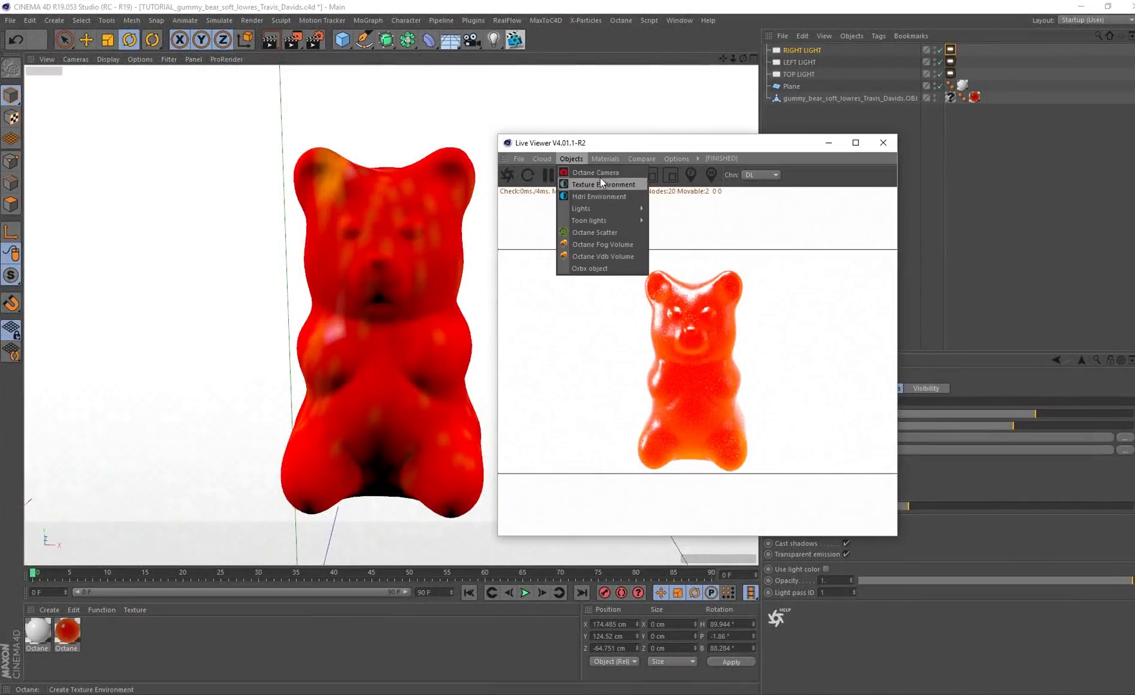
pyautogui.click(599, 174)
pyautogui.moveTo(741, 148); pyautogui.dragTo(439, 137)
pyautogui.click(814, 50)
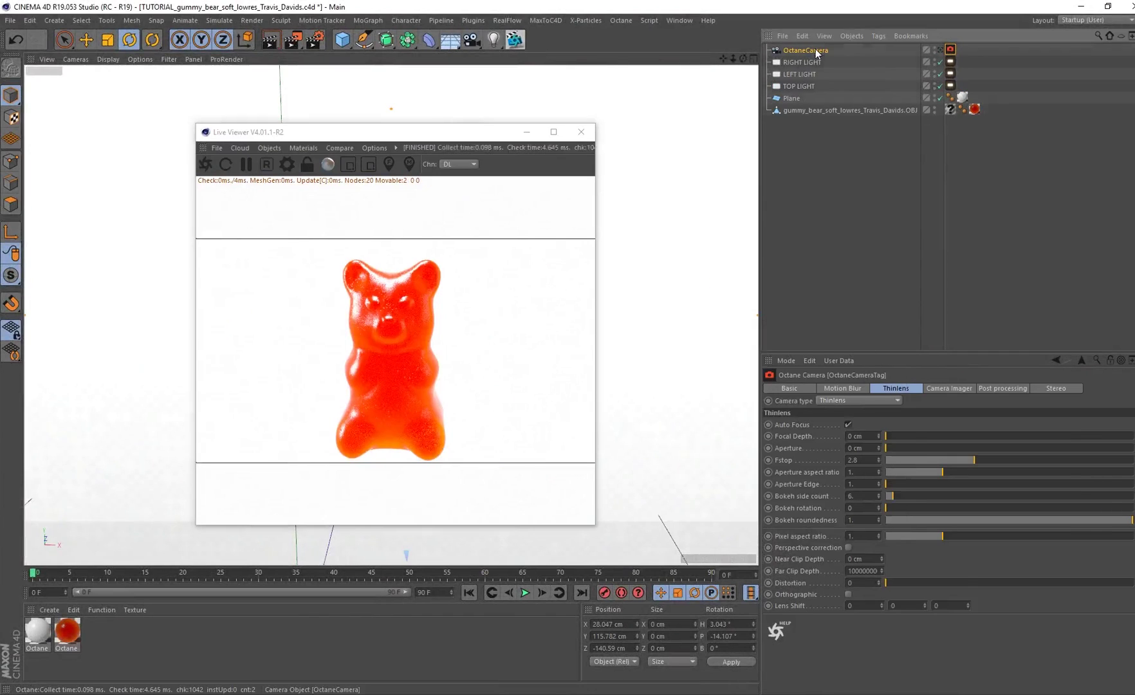
pyautogui.click(934, 438)
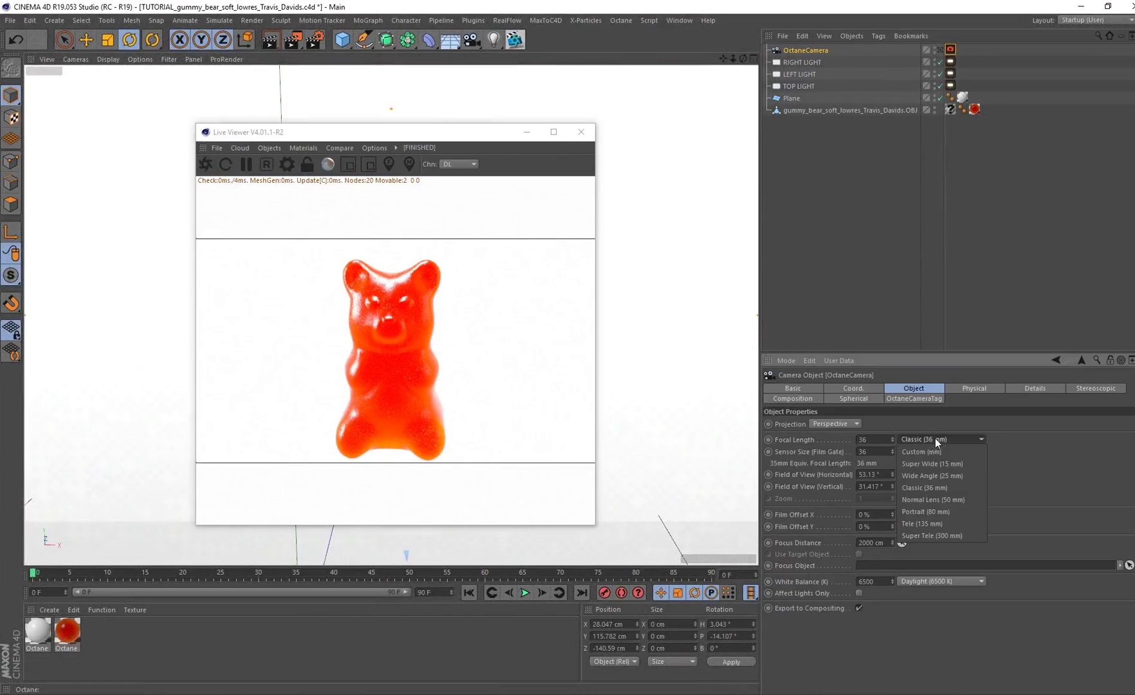
pyautogui.click(938, 500)
# Step: Frame the bear centred in the viewport and show the Octane camera tag's Thinlens settings
pyautogui.moveTo(443, 134); pyautogui.dragTo(631, 153)
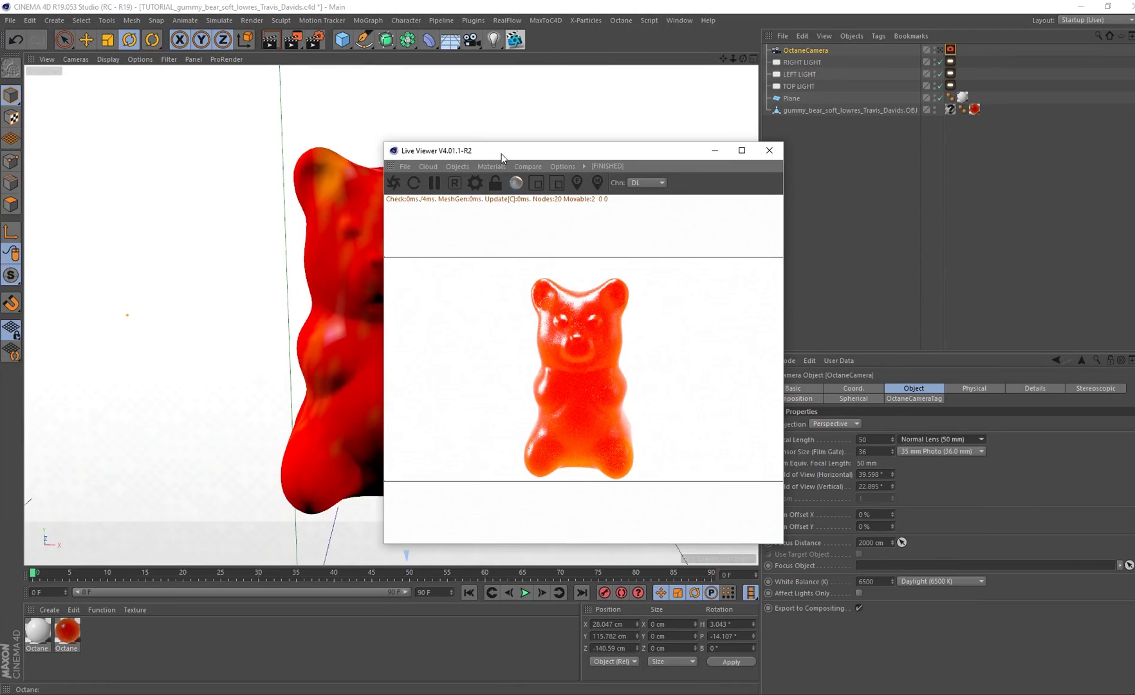
pyautogui.moveTo(501, 154); pyautogui.dragTo(560, 158)
pyautogui.keyDown('alt'); pyautogui.moveTo(399, 290); pyautogui.dragTo(360, 286); pyautogui.keyUp('alt')
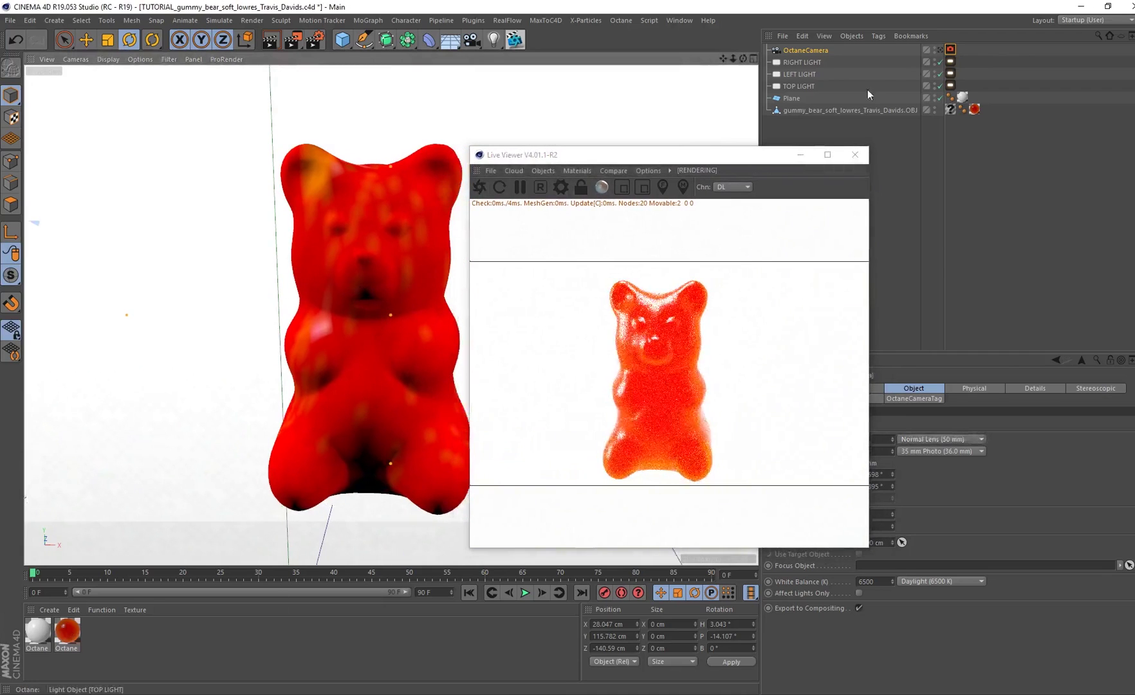
pyautogui.moveTo(694, 156); pyautogui.dragTo(516, 148)
pyautogui.scroll(4, 705, 132)
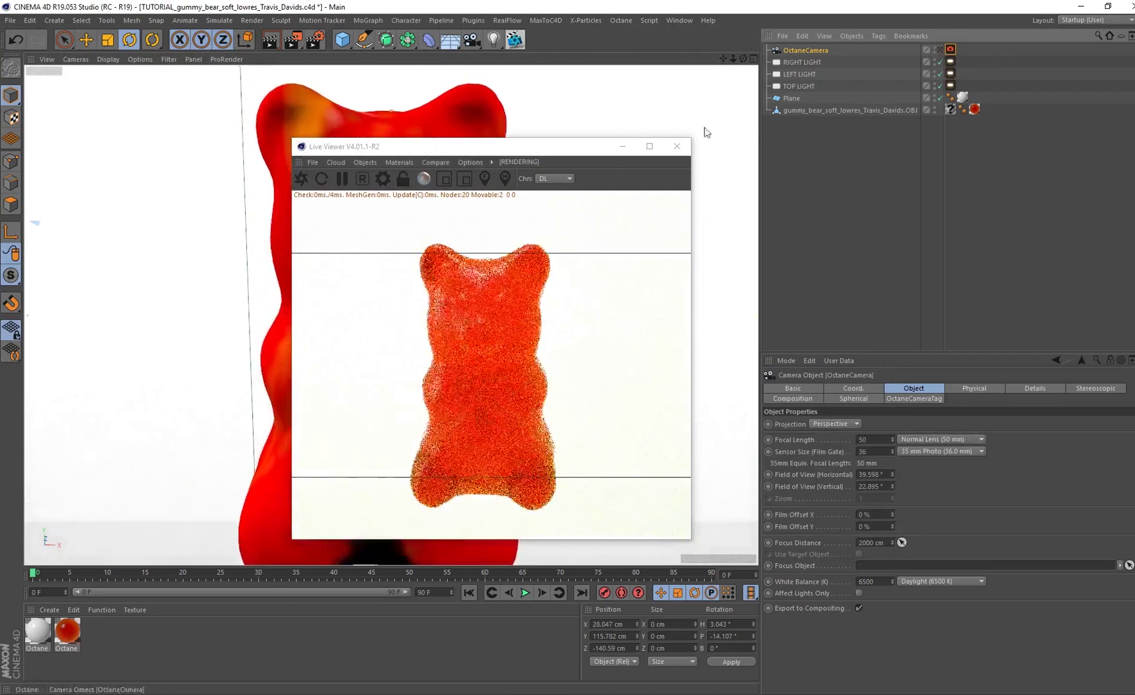
pyautogui.keyDown('alt'); pyautogui.moveTo(225, 302); pyautogui.dragTo(405, 250, button='middle'); pyautogui.keyUp('alt')
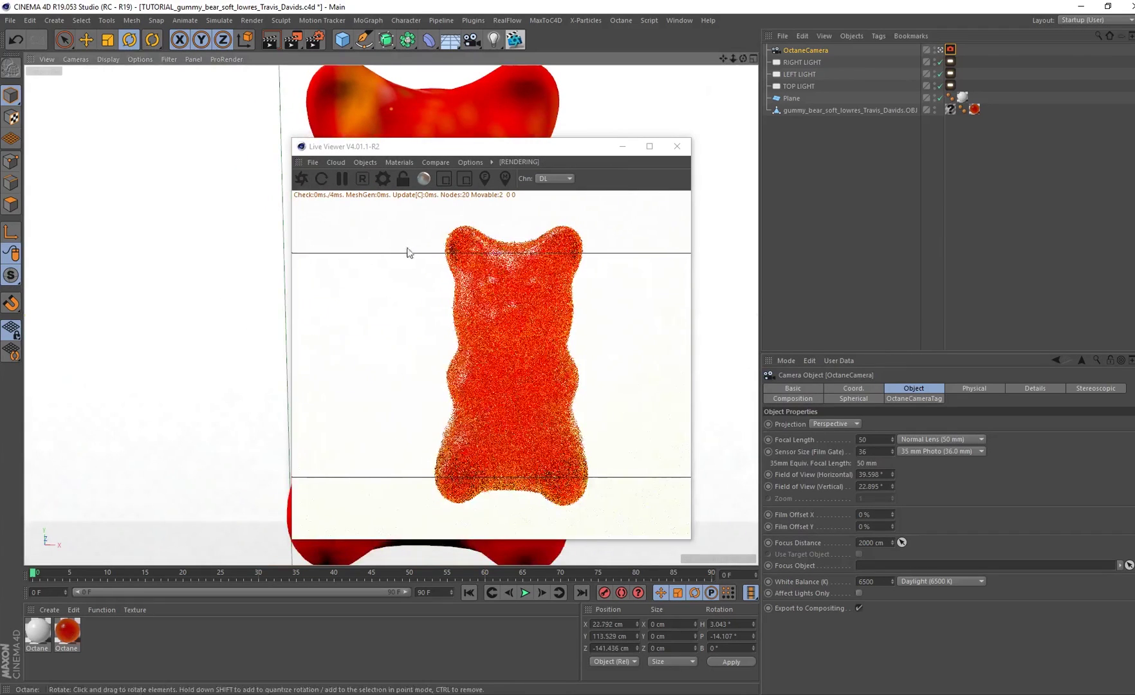
pyautogui.click(950, 50)
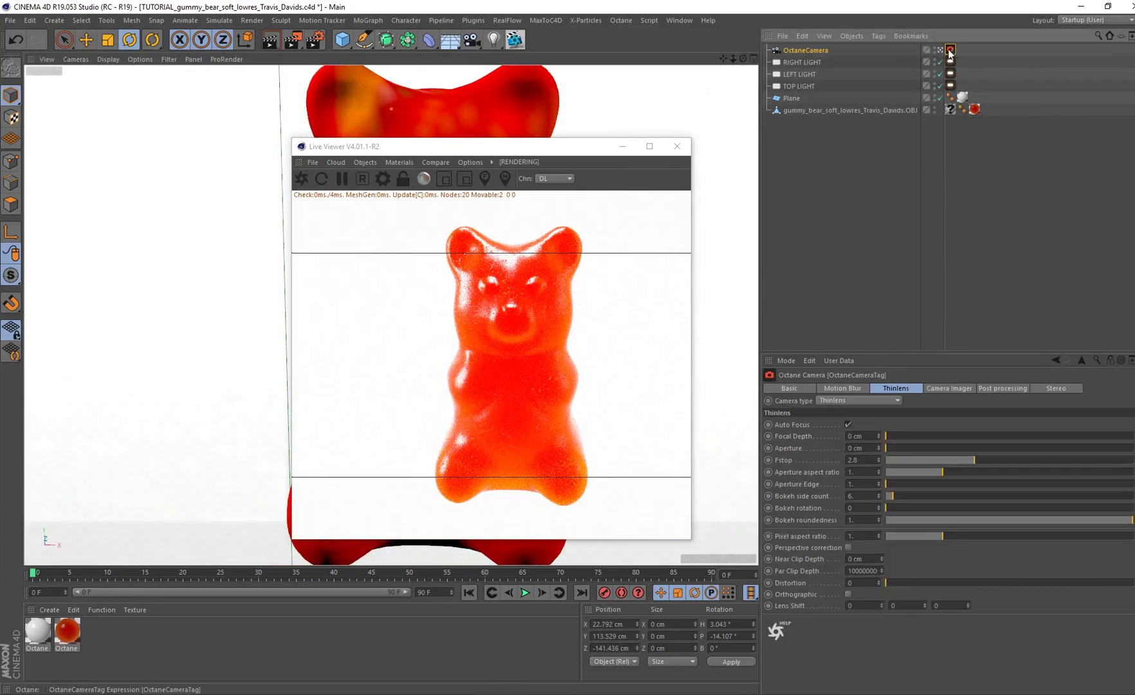
# Step: Enable the Camera Imager with Linear response, exposure 0.544571 and gamma 1.714923
pyautogui.click(944, 388)
pyautogui.click(849, 424)
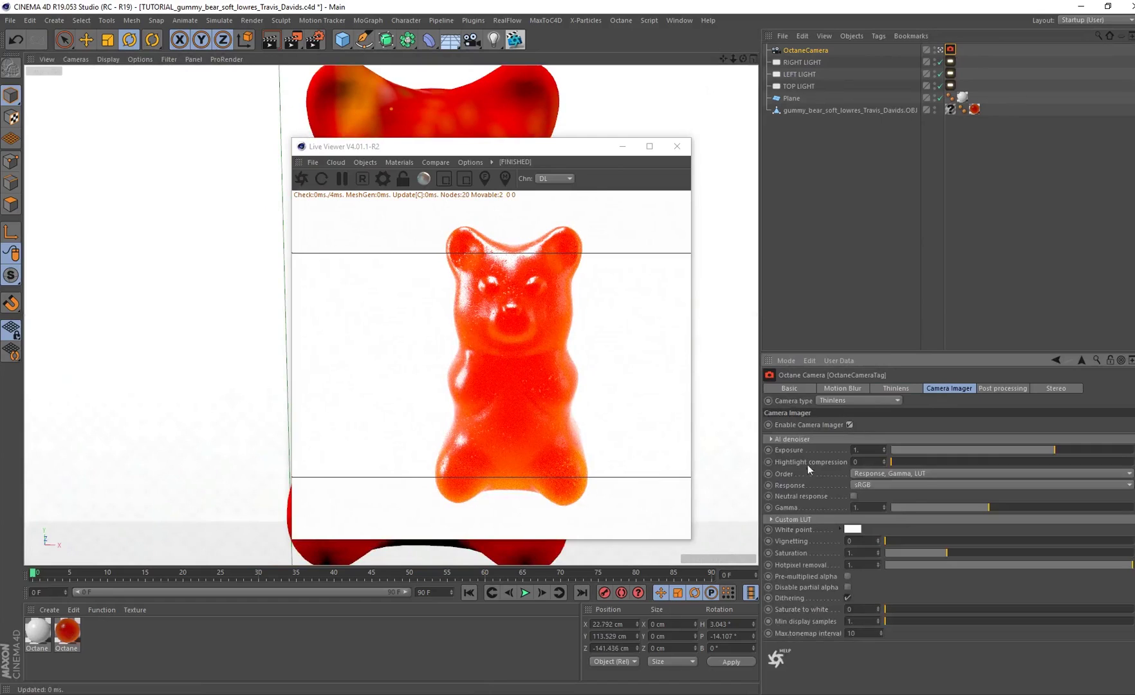
pyautogui.click(883, 486)
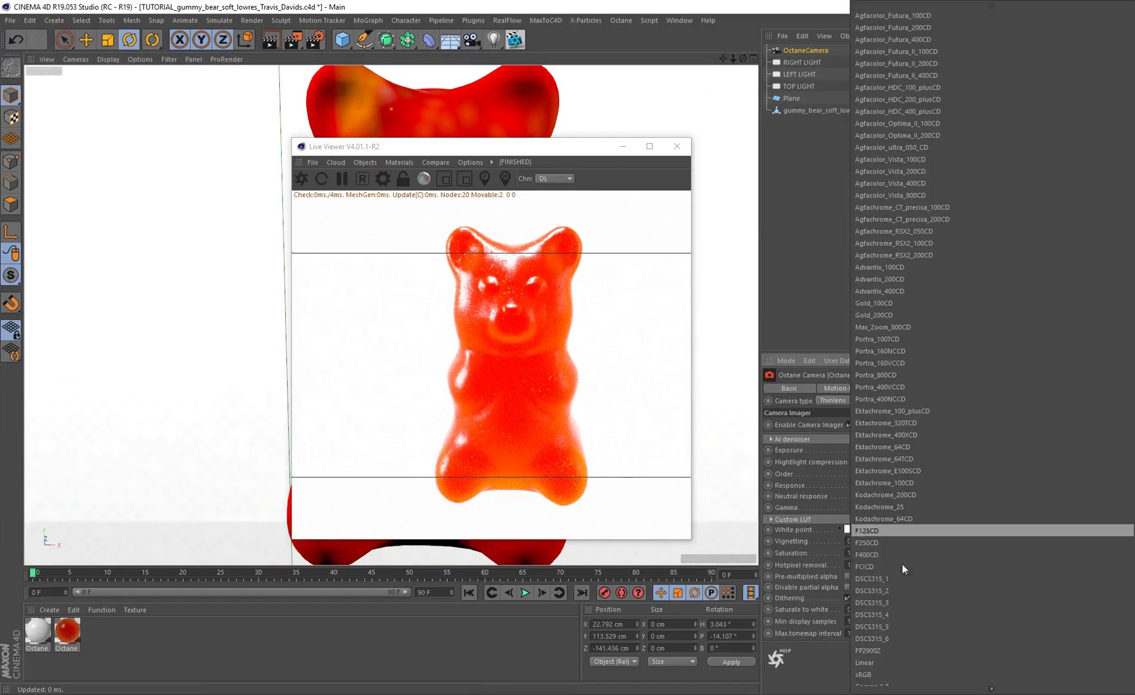
pyautogui.click(864, 662)
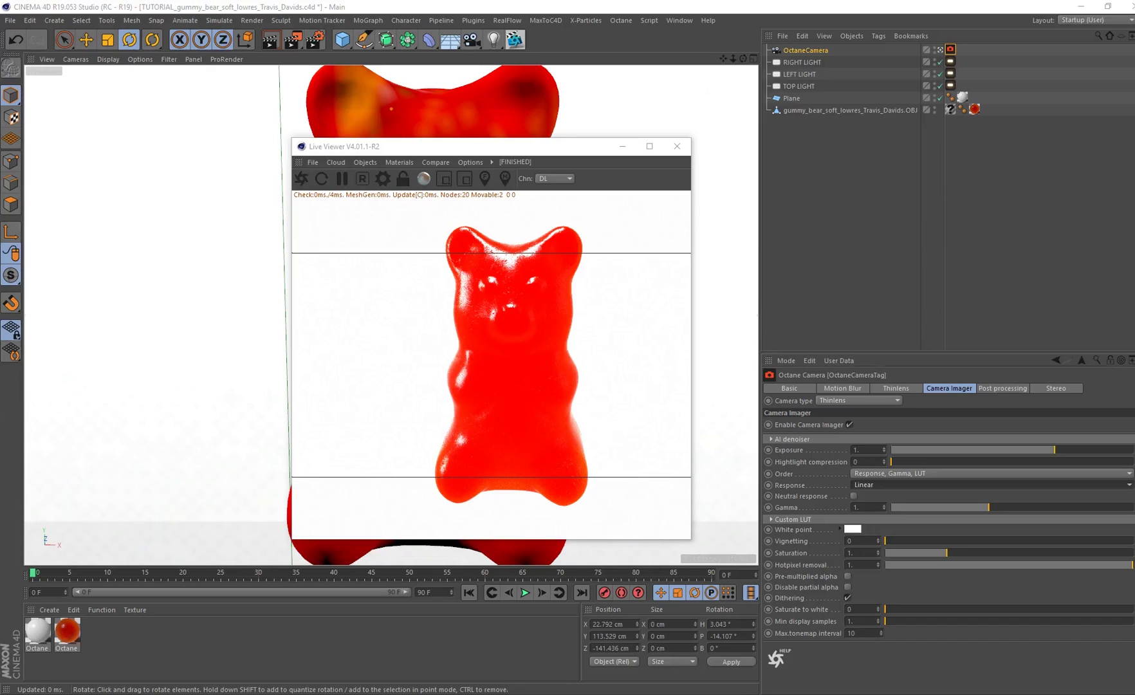
pyautogui.doubleClick(856, 449)
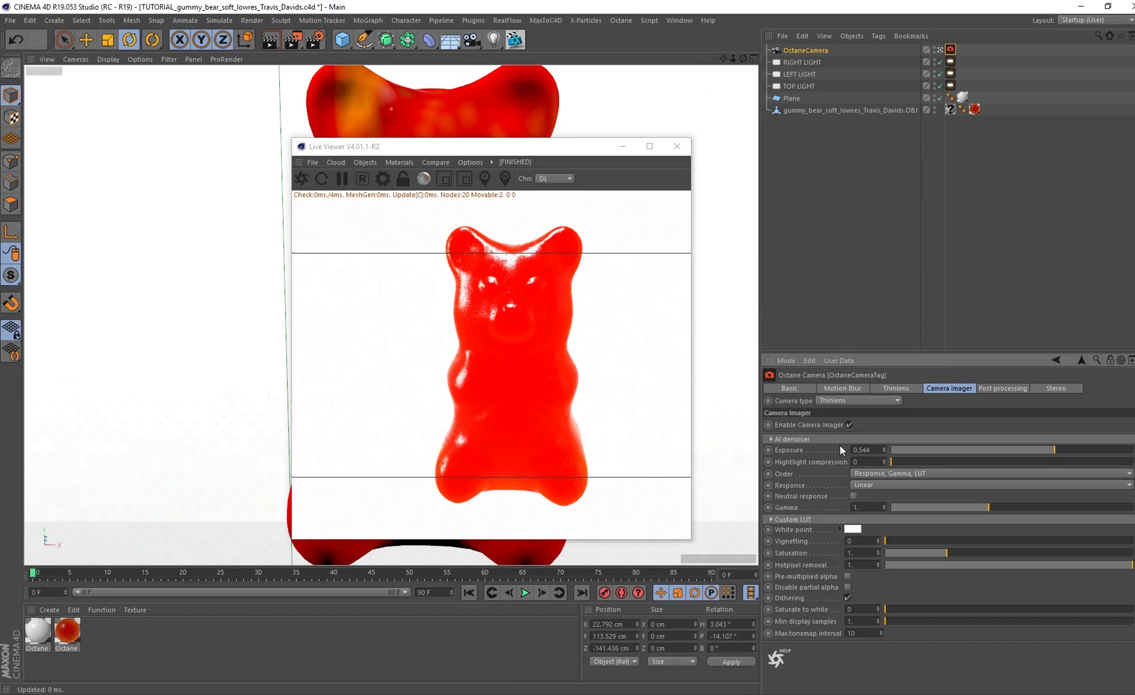
pyautogui.write('0.544571')
pyautogui.press('Return')
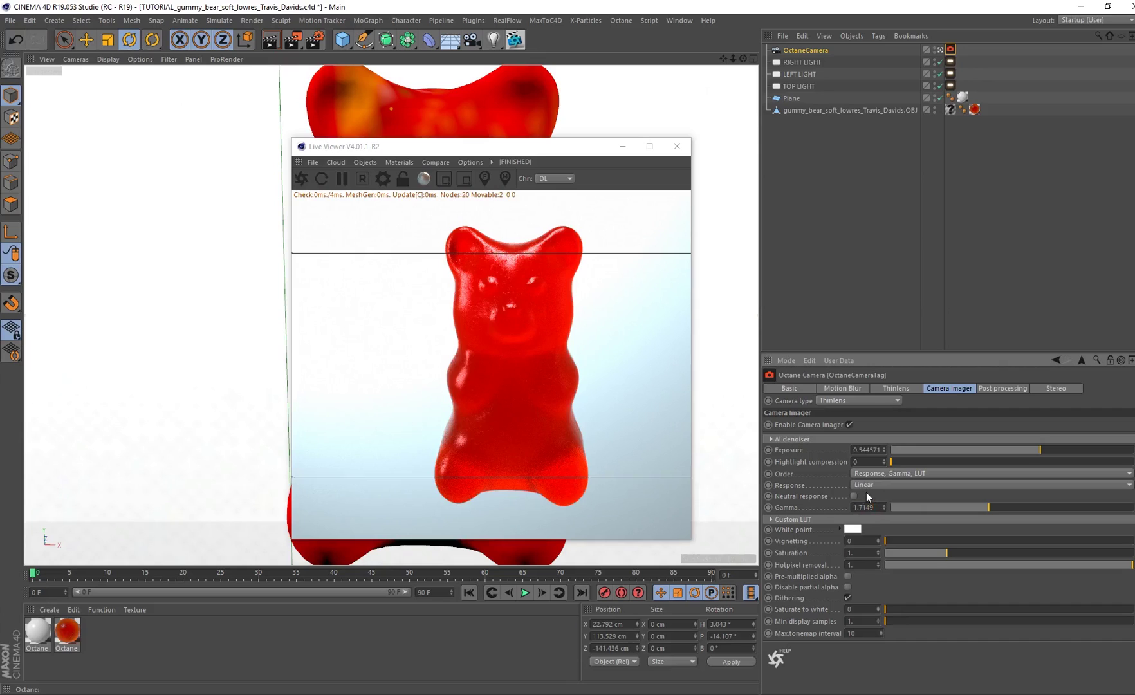
pyautogui.press('Return')
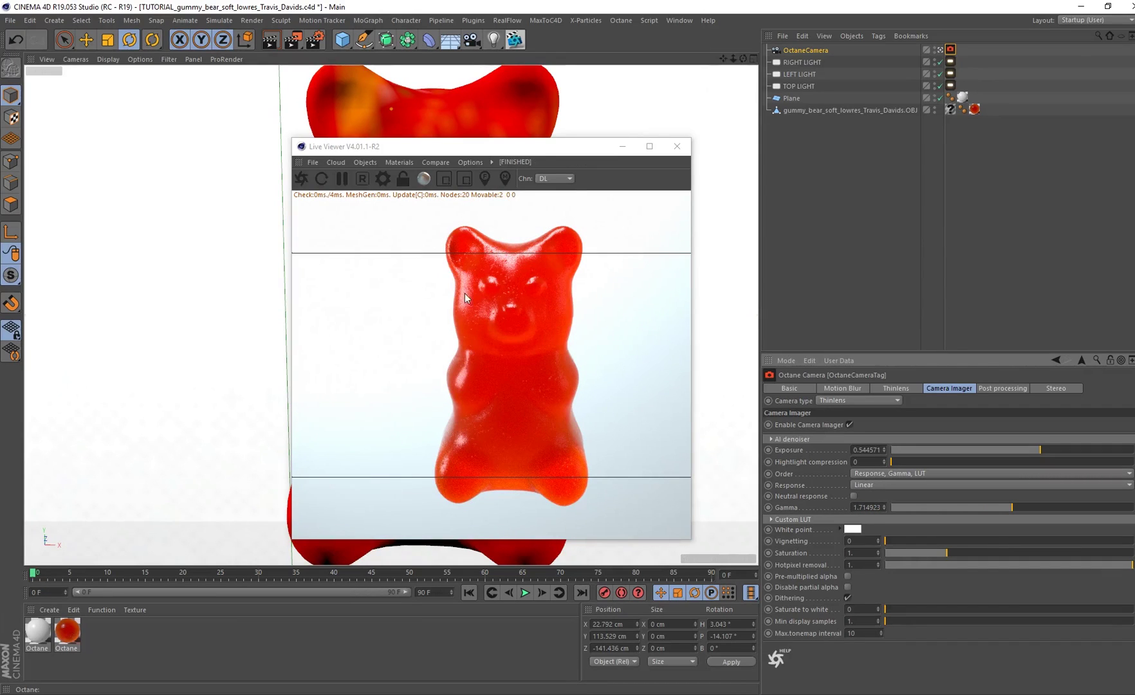
# Step: Orbit and pan the camera around the bear to a new angle
pyautogui.keyDown('alt'); pyautogui.moveTo(236, 256); pyautogui.dragTo(254, 260); pyautogui.keyUp('alt')
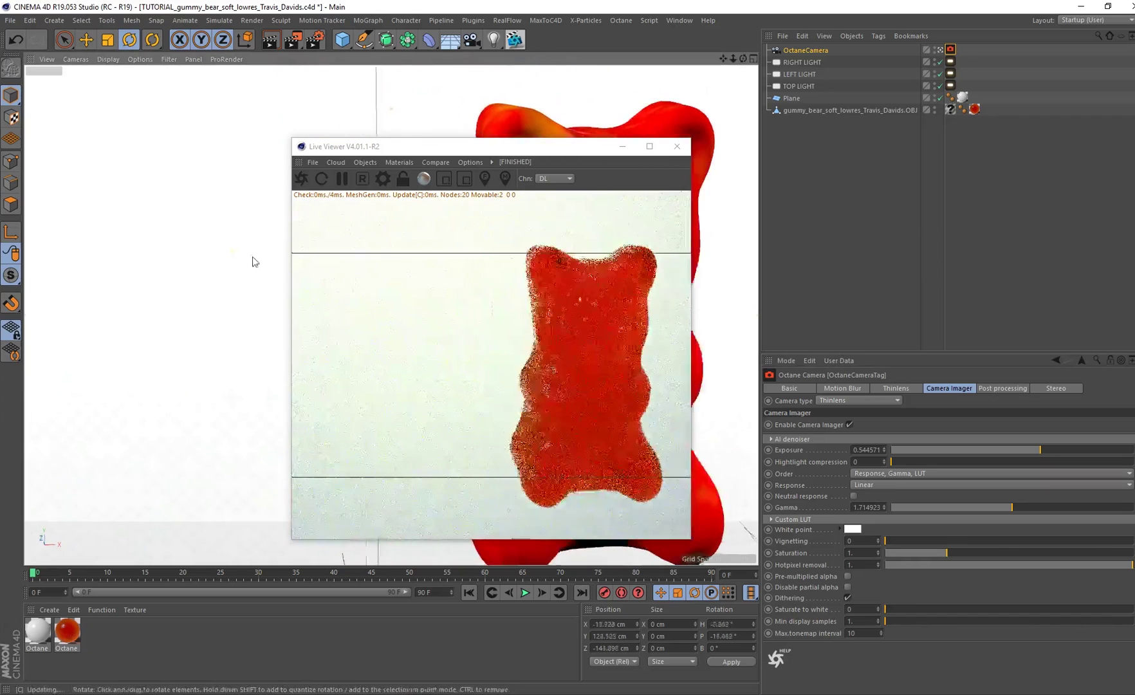
pyautogui.keyDown('alt'); pyautogui.moveTo(636, 112); pyautogui.dragTo(266, 222, button='middle'); pyautogui.keyUp('alt')
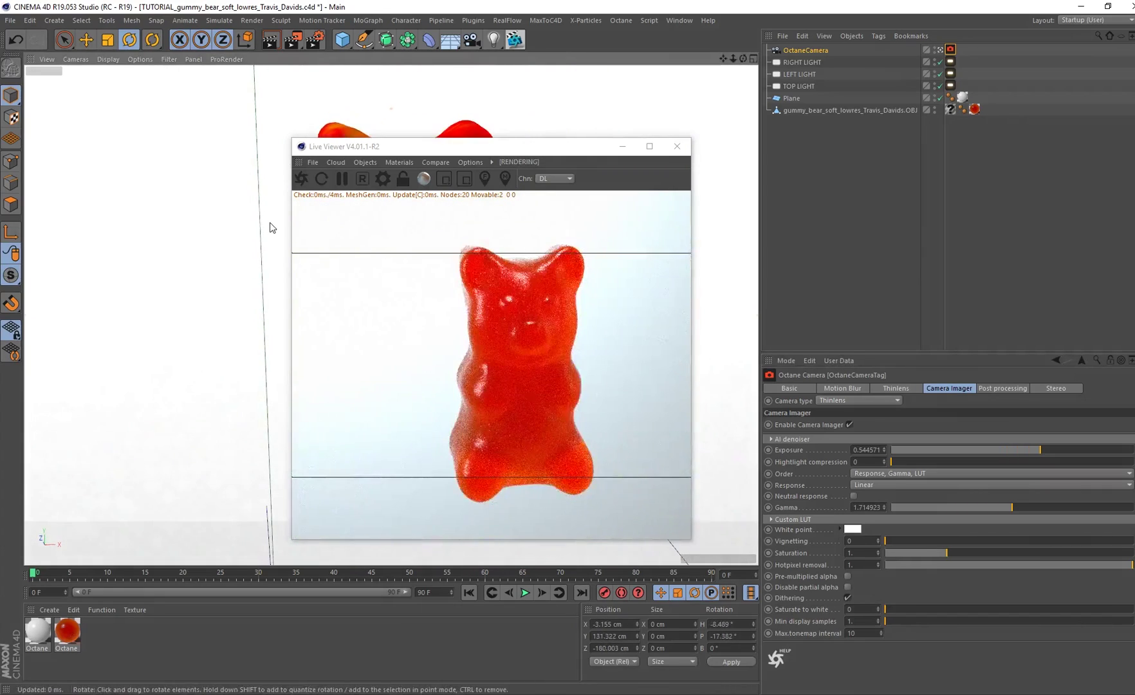
pyautogui.keyDown('alt'); pyautogui.moveTo(235, 233); pyautogui.dragTo(217, 273); pyautogui.keyUp('alt')
# Step: Select the gummy bear and move it to X 21.483, Y 82.131, Z -31.959 cm
pyautogui.keyDown('alt'); pyautogui.moveTo(216, 273); pyautogui.dragTo(334, 212, button='middle'); pyautogui.keyUp('alt')
pyautogui.moveTo(426, 147); pyautogui.dragTo(514, 155)
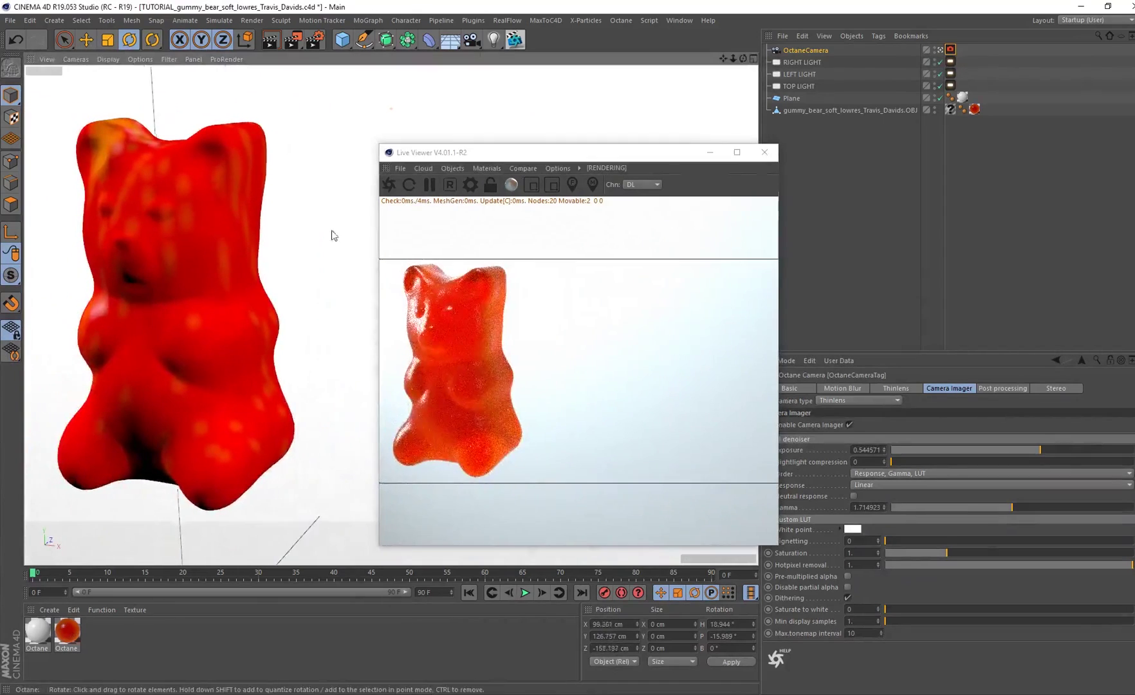
pyautogui.keyDown('alt'); pyautogui.moveTo(329, 233); pyautogui.dragTo(341, 224, button='middle'); pyautogui.keyUp('alt')
pyautogui.click(318, 270)
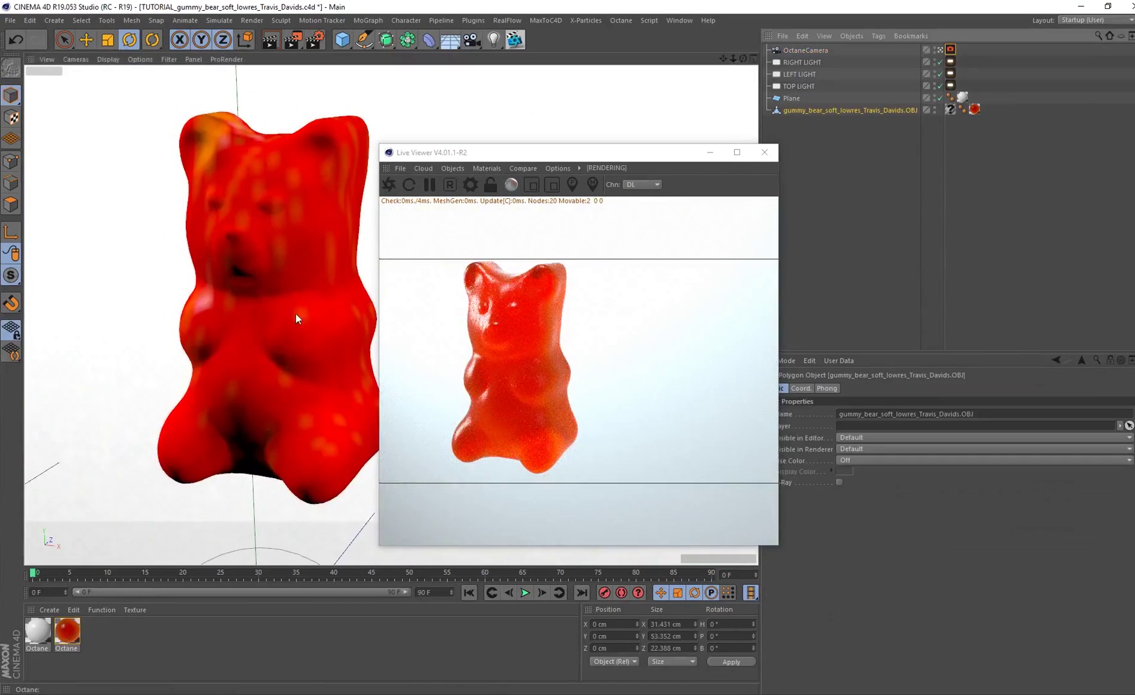
pyautogui.keyDown('alt'); pyautogui.moveTo(317, 291); pyautogui.dragTo(291, 486); pyautogui.keyUp('alt')
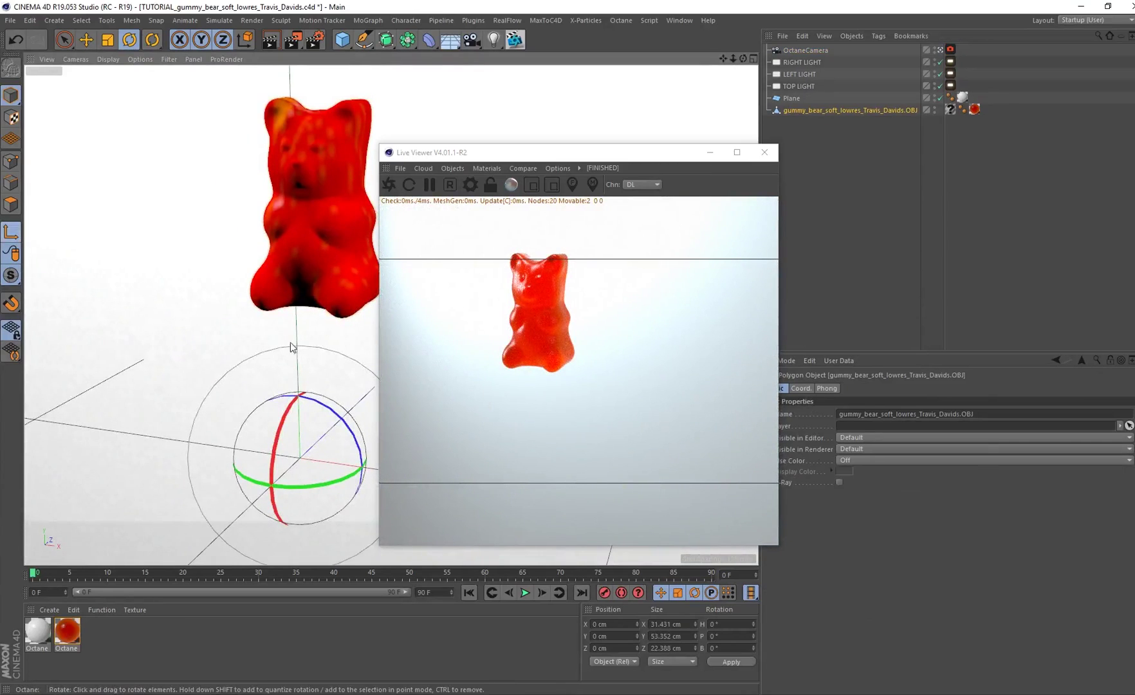
pyautogui.press('e')
pyautogui.moveTo(302, 393); pyautogui.dragTo(329, 208)
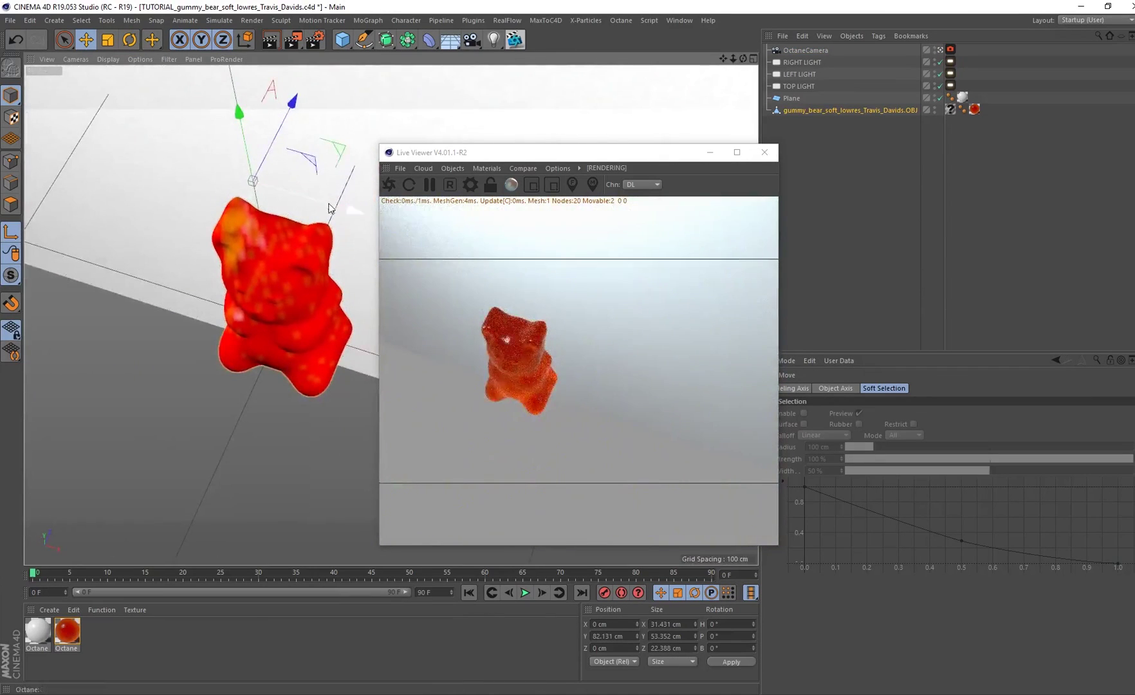
pyautogui.moveTo(336, 131); pyautogui.dragTo(377, 307)
pyautogui.scroll(3, 257, 333)
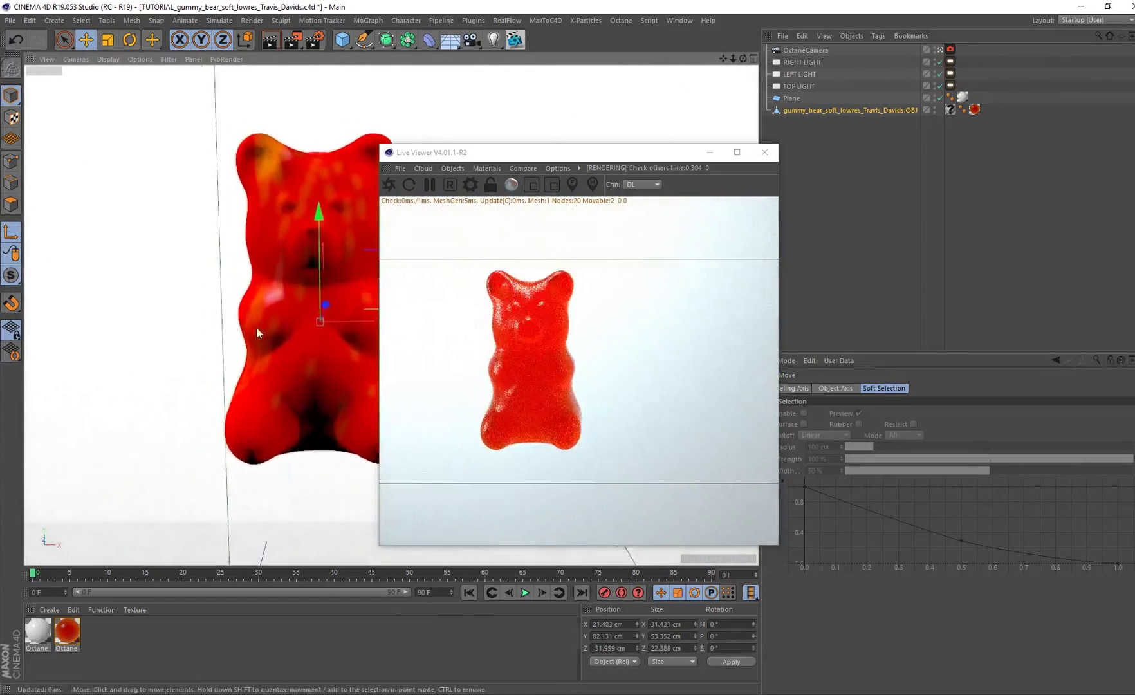
pyautogui.keyDown('alt'); pyautogui.moveTo(257, 333); pyautogui.dragTo(190, 335); pyautogui.keyUp('alt')
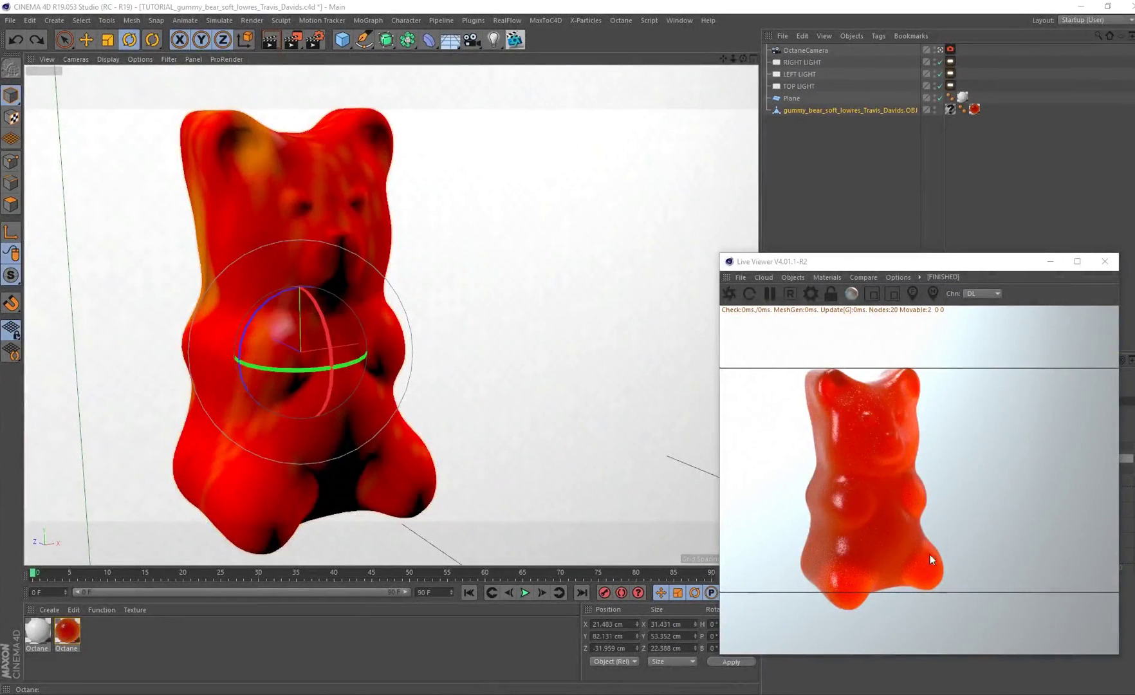
# Step: Maximize the Live Viewer, move the render camera to a closer bear framing, then restore it
pyautogui.doubleClick(857, 265)
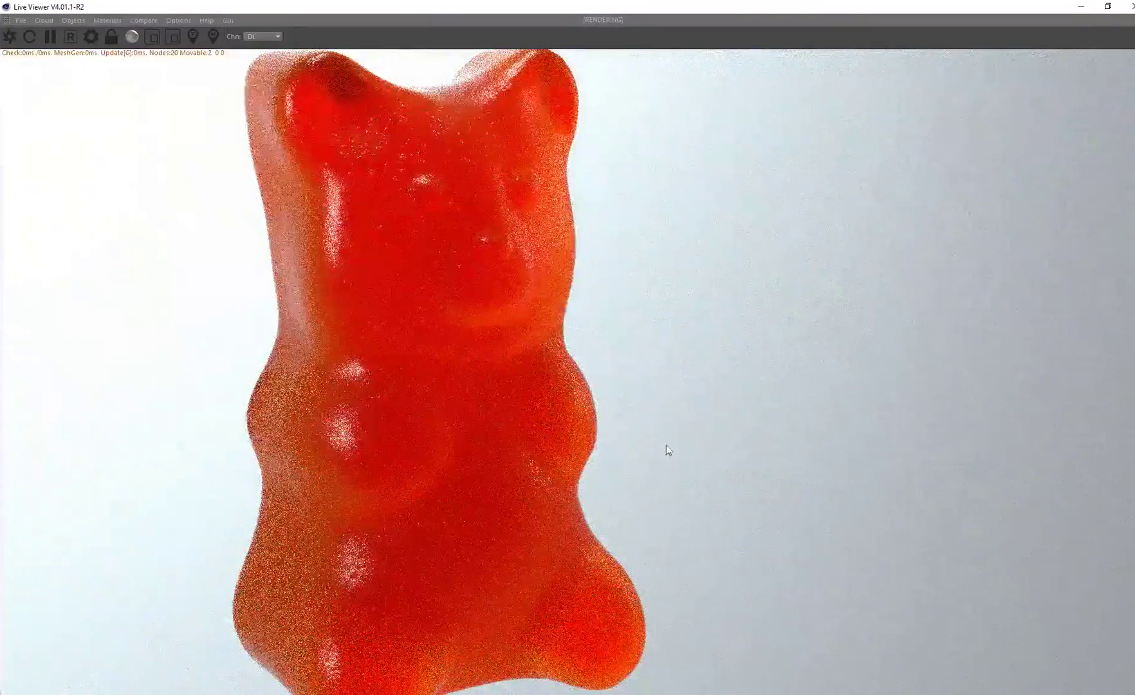
pyautogui.moveTo(666, 444); pyautogui.dragTo(832, 437)
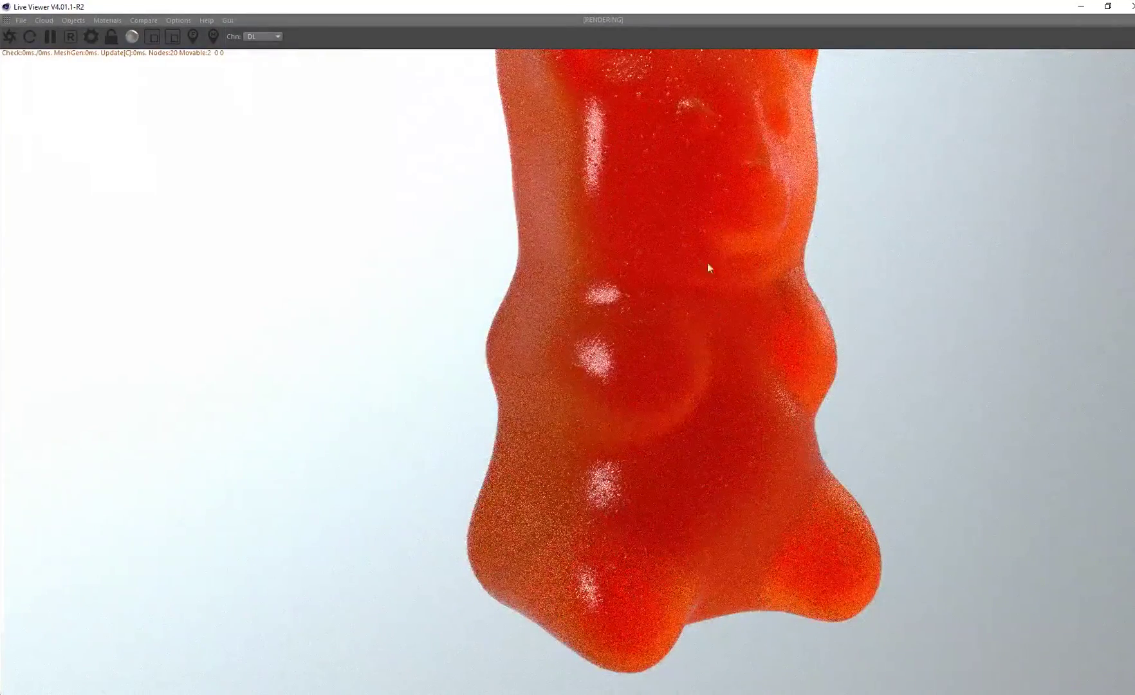
pyautogui.moveTo(721, 392); pyautogui.dragTo(713, 418)
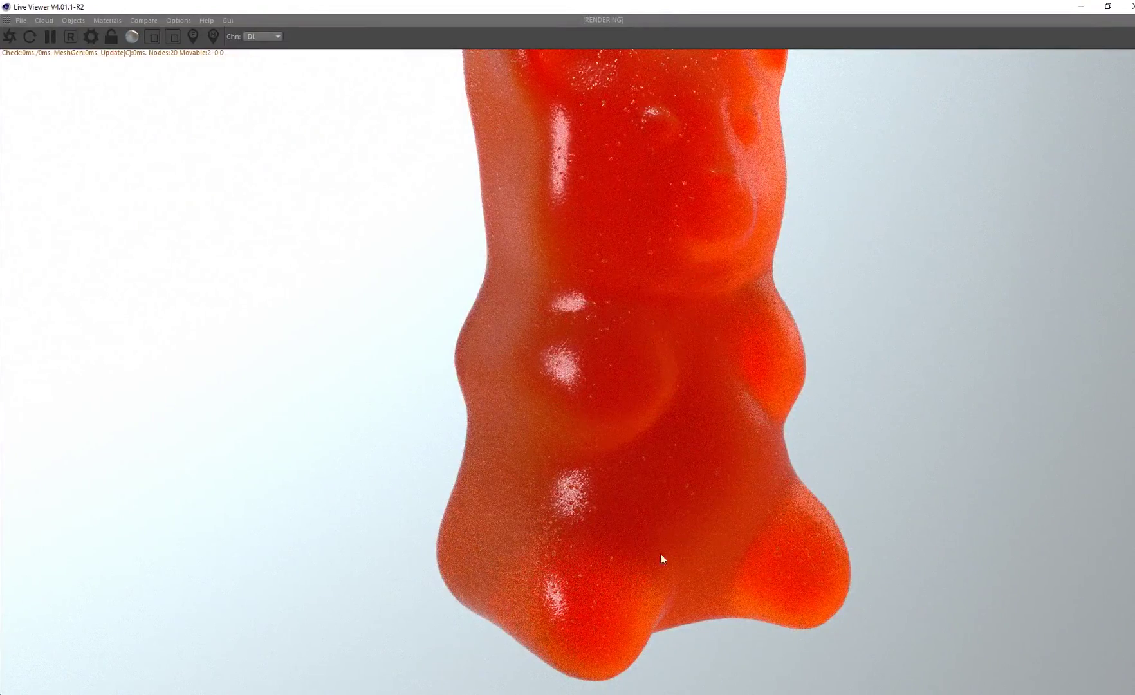
pyautogui.moveTo(656, 345); pyautogui.dragTo(654, 362)
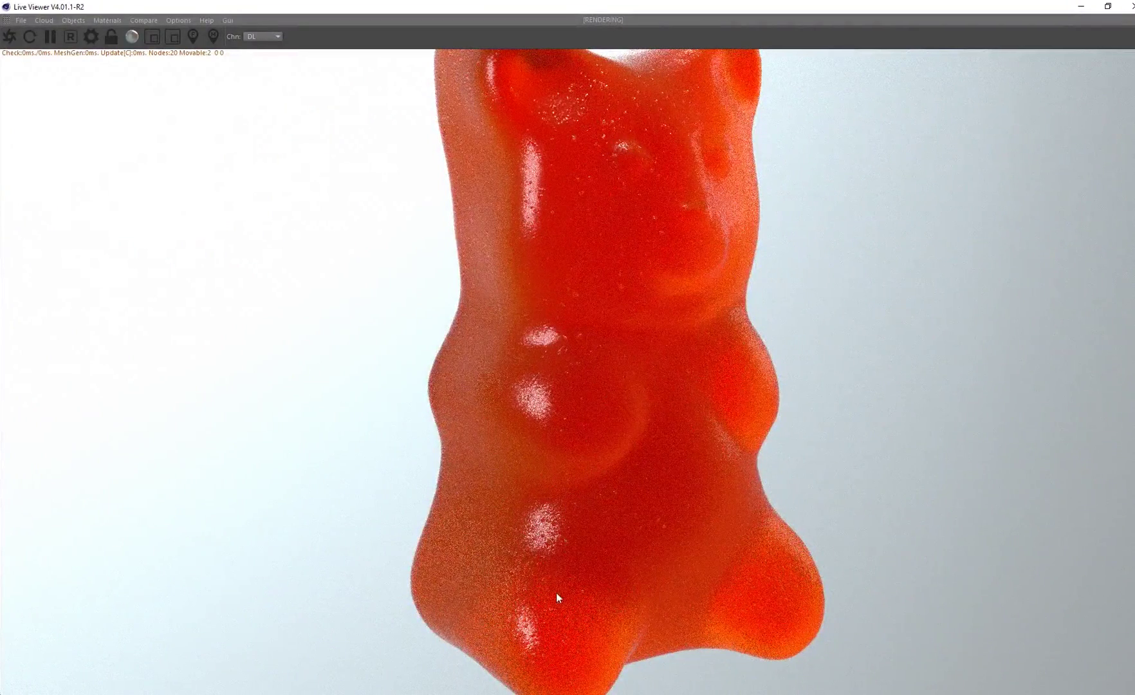
pyautogui.click(1107, 6)
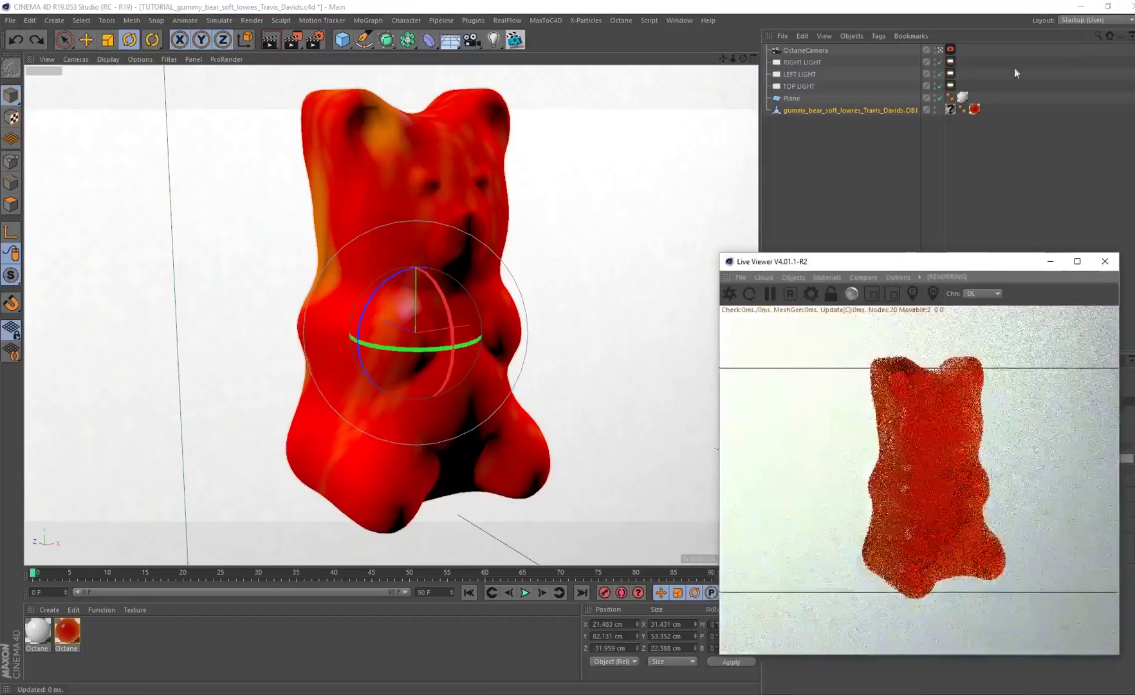
# Step: Rotate the bear to heading -64° and pitch -30°, checking it in the maximized Live Viewer
pyautogui.moveTo(428, 350); pyautogui.dragTo(324, 348)
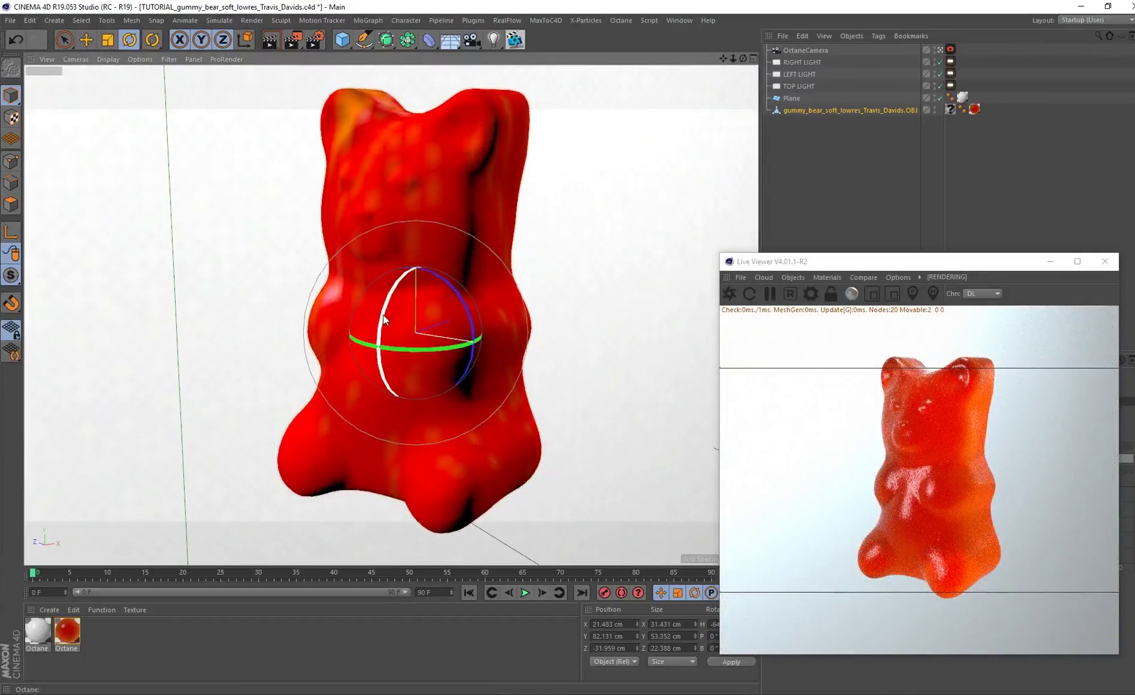
pyautogui.moveTo(382, 314); pyautogui.dragTo(400, 293)
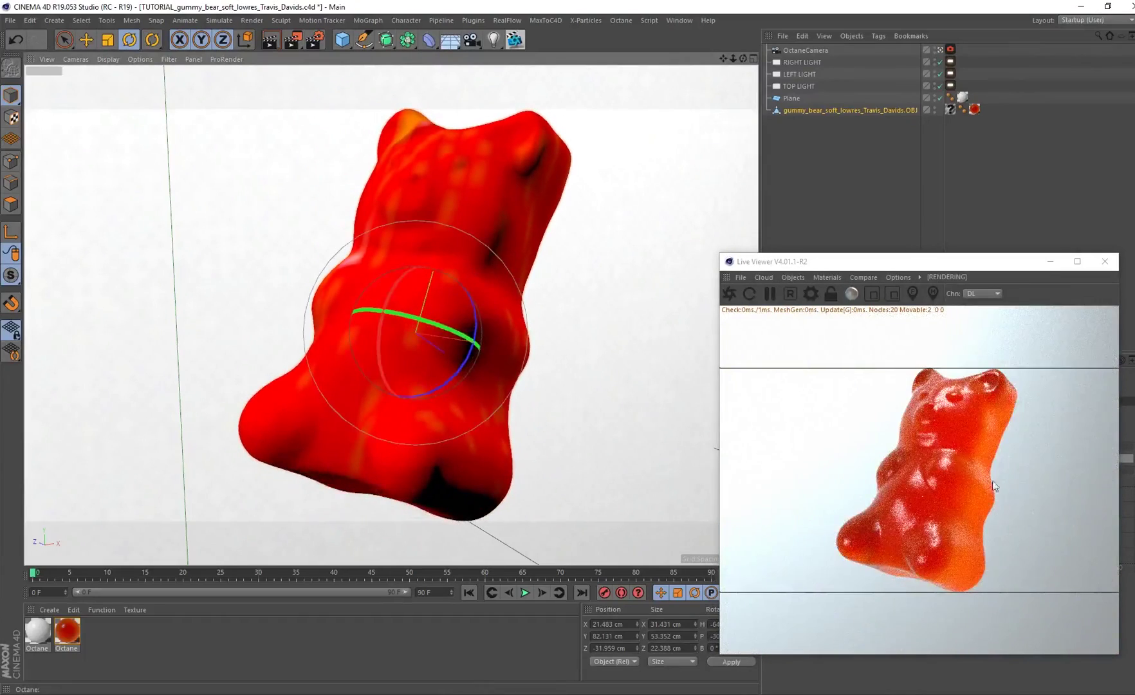
pyautogui.doubleClick(868, 266)
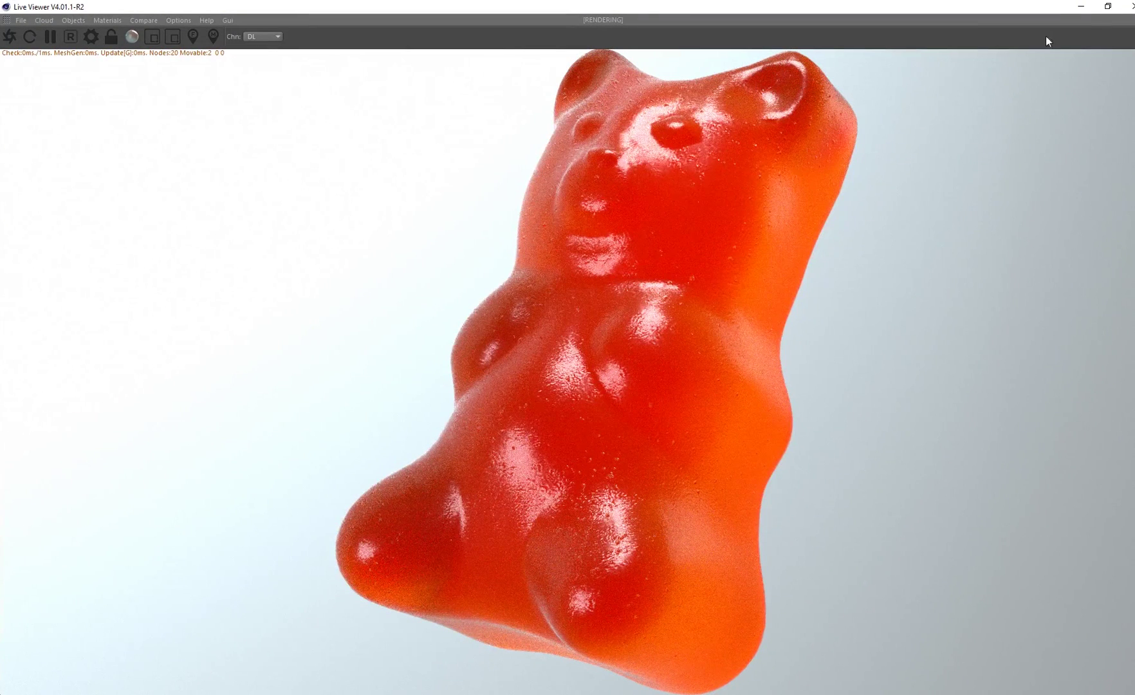
pyautogui.click(1107, 6)
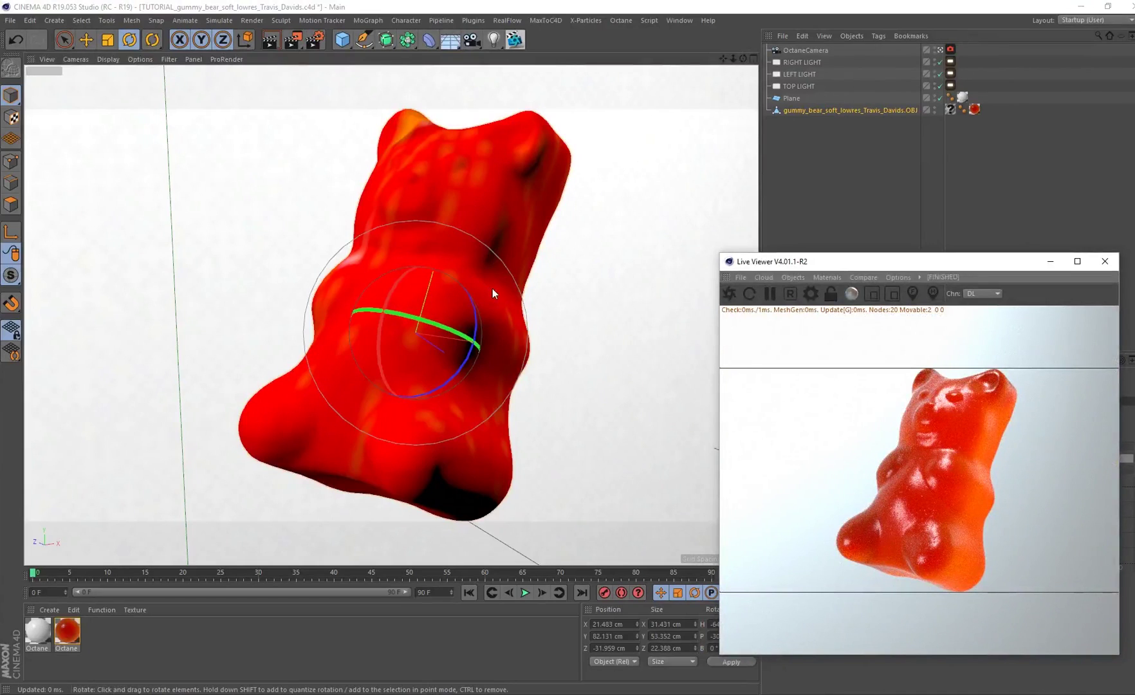
# Step: Duplicate the bear and slide the copy to the left of the red bear
pyautogui.press('e')
pyautogui.keyDown('ctrl'); pyautogui.moveTo(456, 364); pyautogui.dragTo(345, 302); pyautogui.keyUp('ctrl')
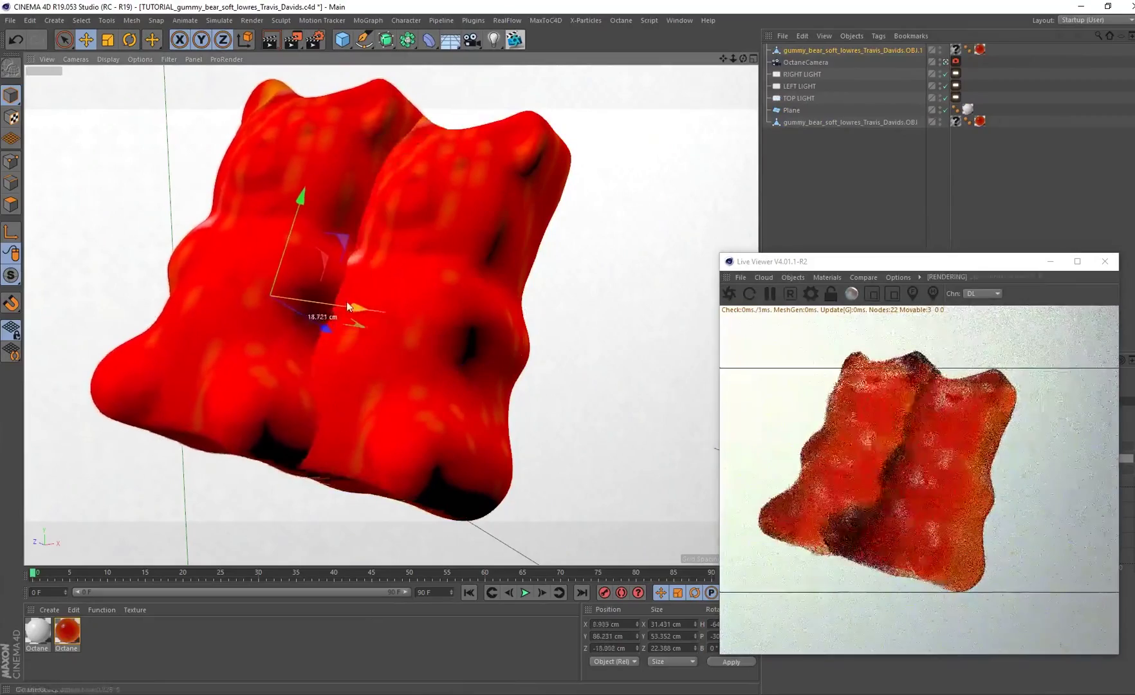
pyautogui.press('r')
pyautogui.press('e')
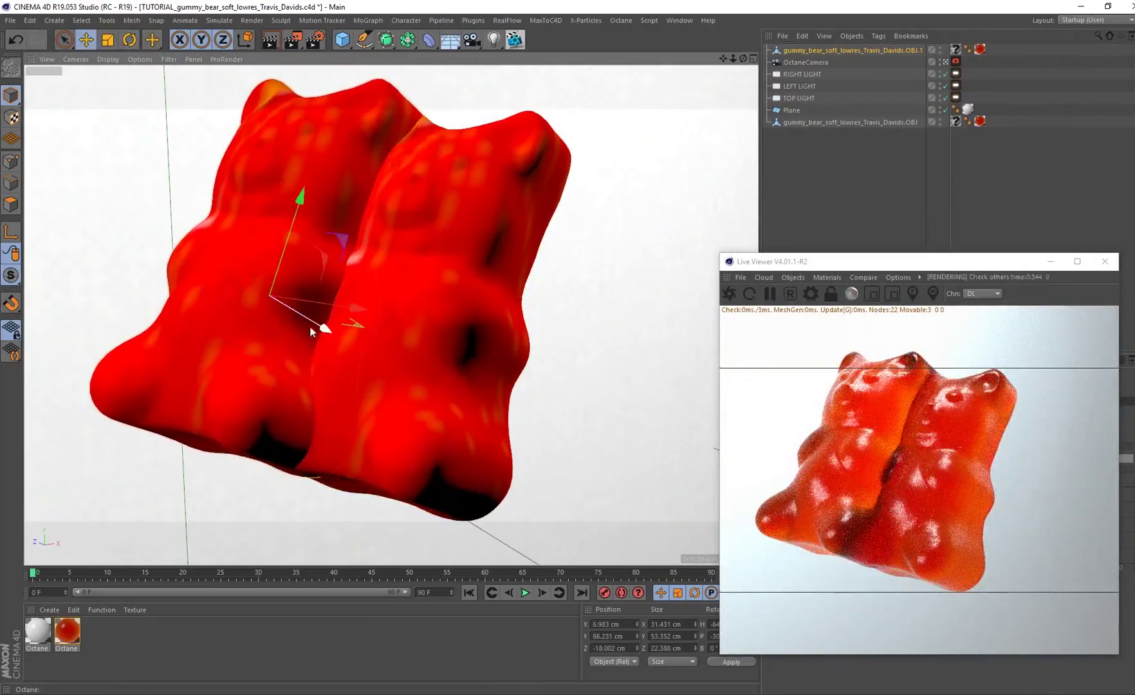
pyautogui.moveTo(329, 323); pyautogui.dragTo(367, 335)
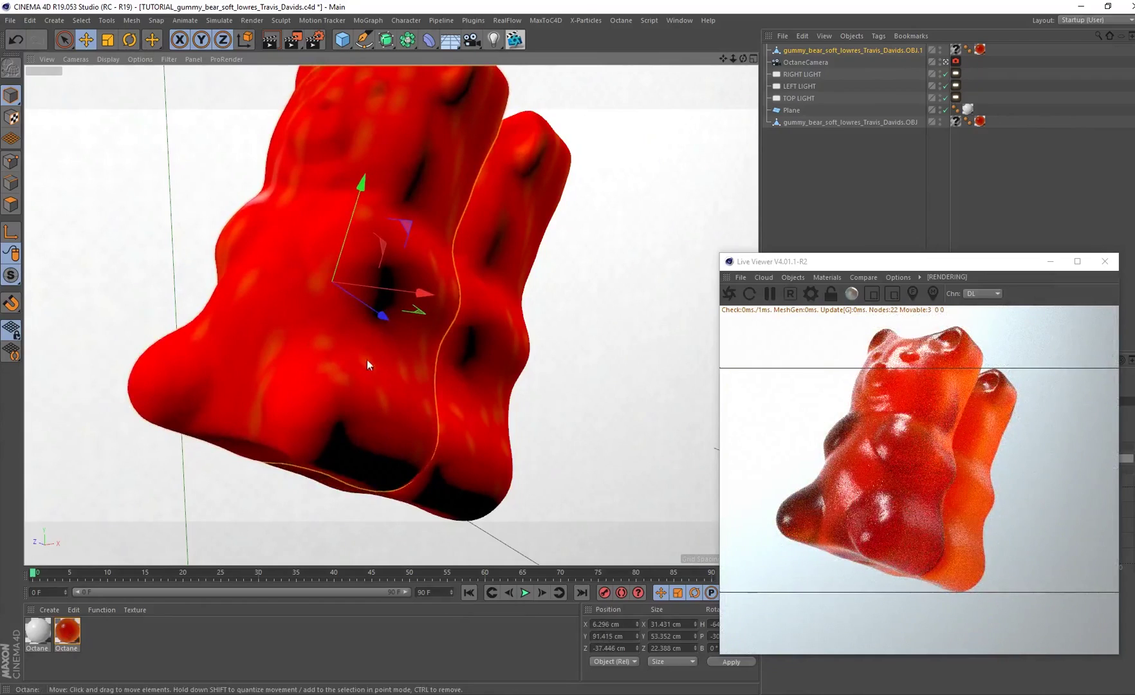
pyautogui.moveTo(379, 314); pyautogui.dragTo(394, 324)
pyautogui.moveTo(377, 317); pyautogui.dragTo(380, 317)
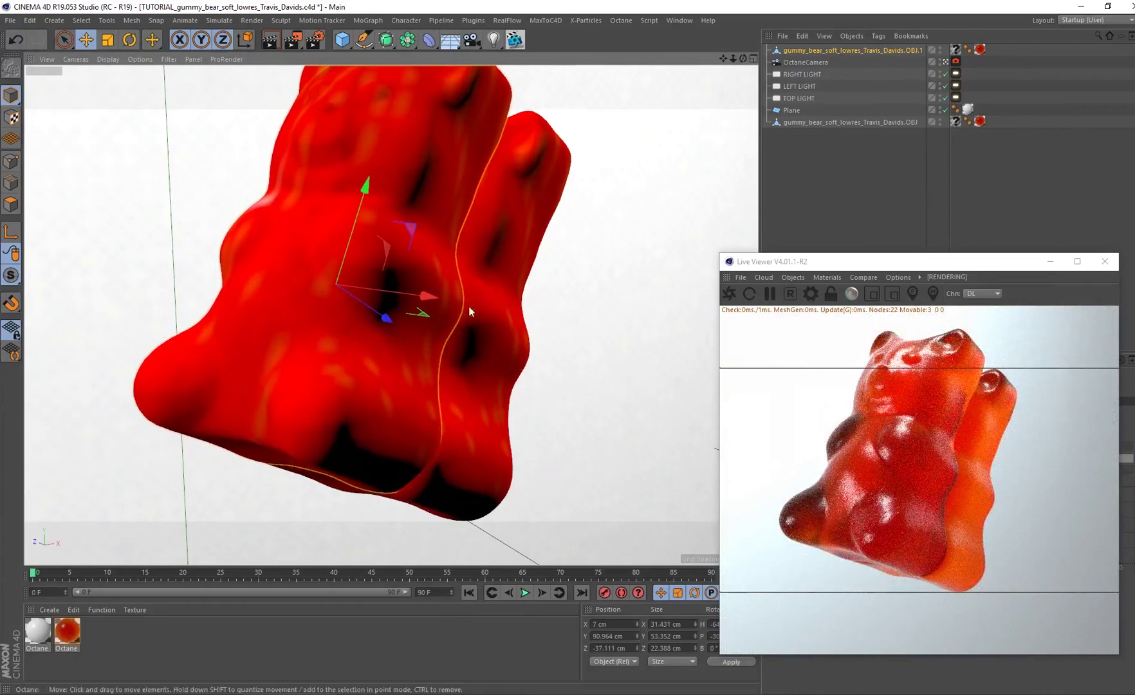
pyautogui.moveTo(419, 297); pyautogui.dragTo(260, 267)
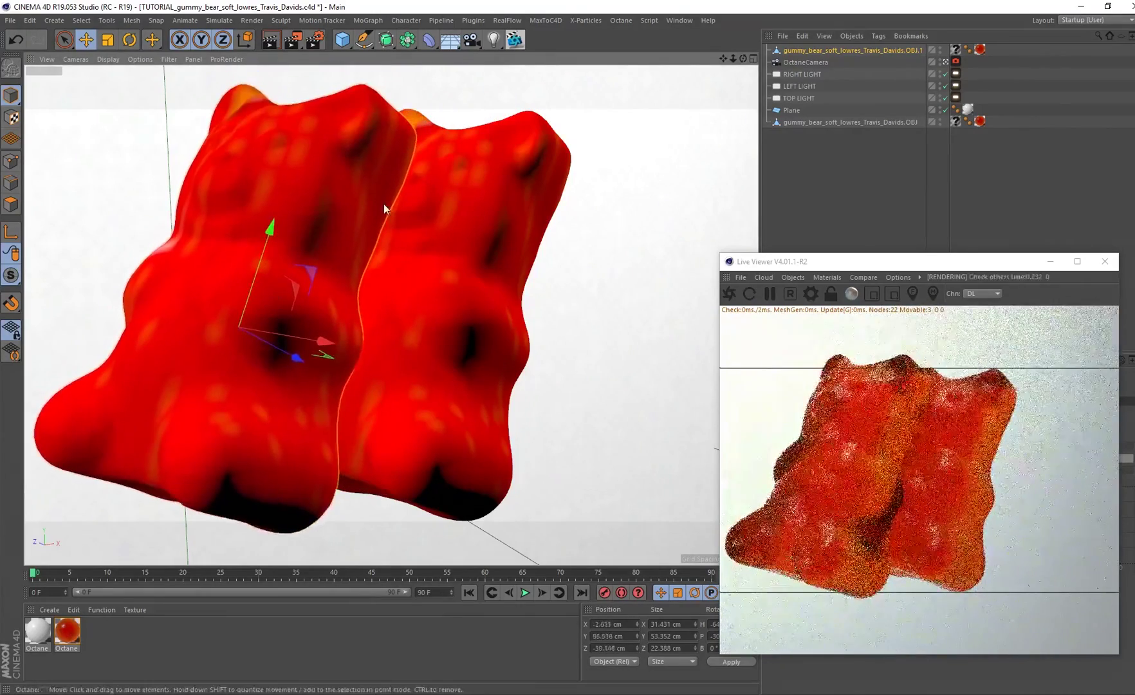
# Step: Rotate the left bear forward, settle it beside the red one, and duplicate the red material
pyautogui.press('r')
pyautogui.moveTo(260, 324); pyautogui.dragTo(302, 348)
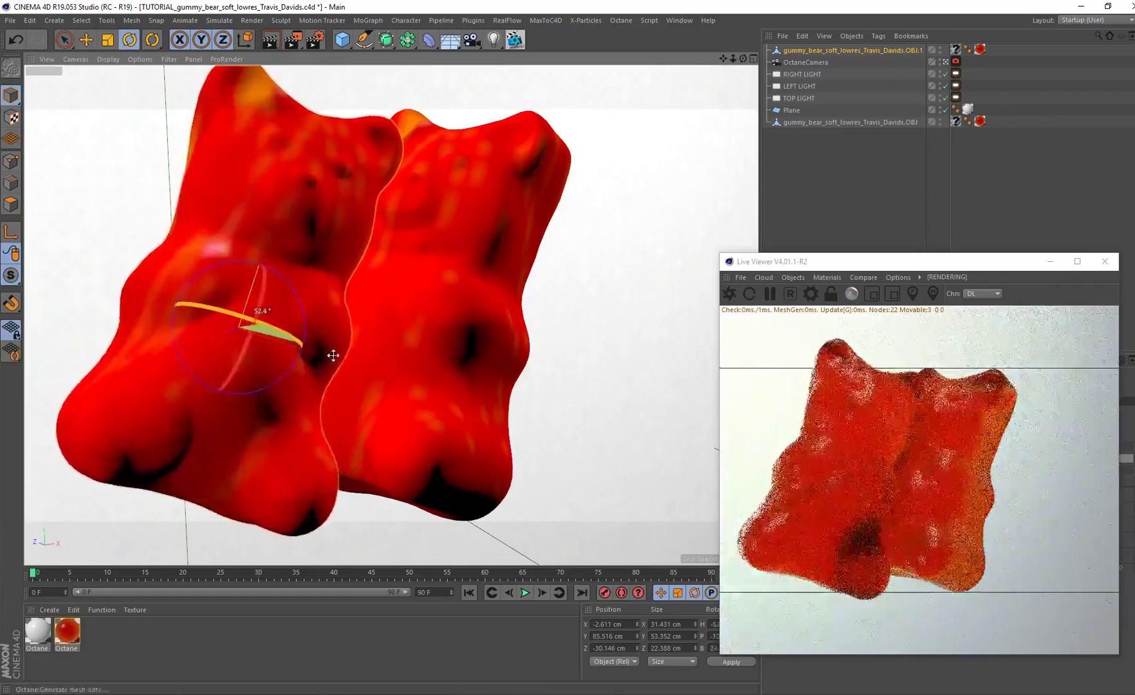
pyautogui.press('e')
pyautogui.moveTo(177, 316); pyautogui.dragTo(143, 297)
pyautogui.moveTo(226, 354); pyautogui.dragTo(269, 368)
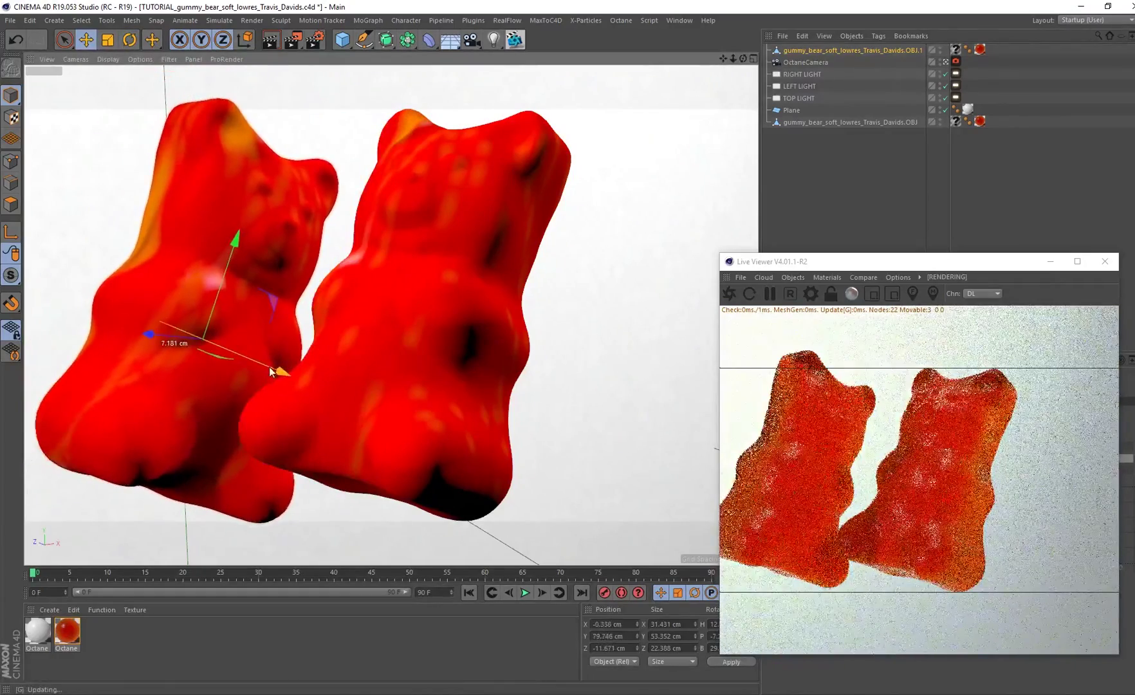
pyautogui.click(75, 634)
pyautogui.keyDown('ctrl'); pyautogui.moveTo(76, 637); pyautogui.dragTo(213, 407); pyautogui.keyUp('ctrl')
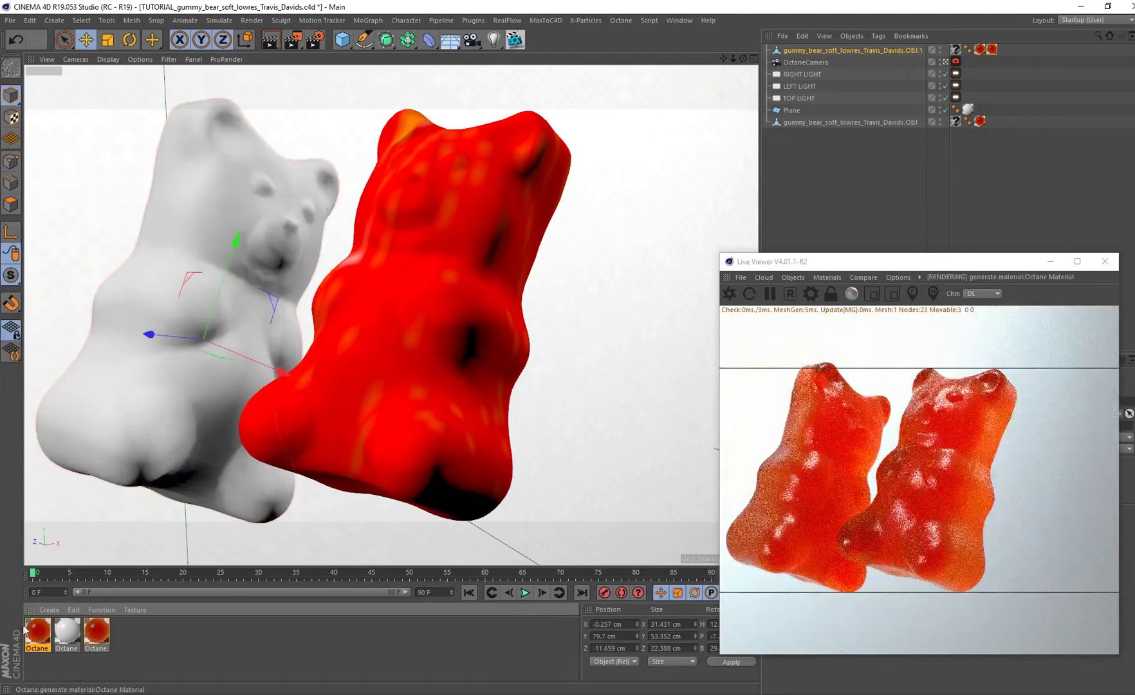
# Step: Set the first stop of the copied material's Transmission falloff gradient to yellow-orange
pyautogui.doubleClick(37, 631)
pyautogui.click(213, 354)
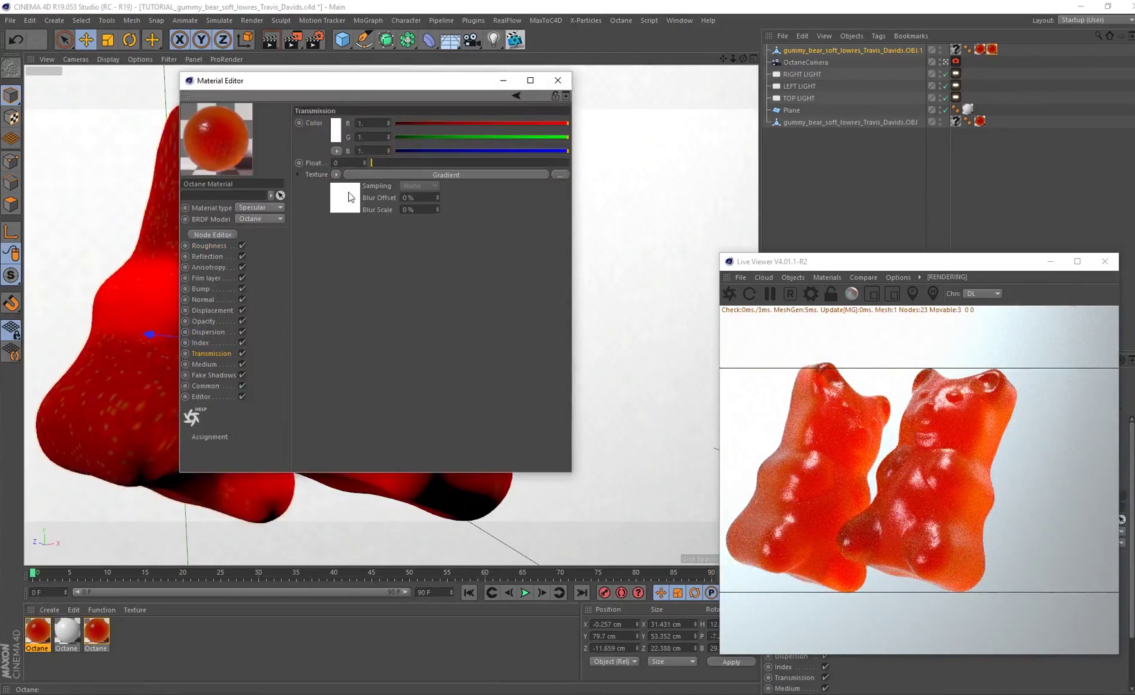
pyautogui.click(352, 196)
pyautogui.doubleClick(351, 238)
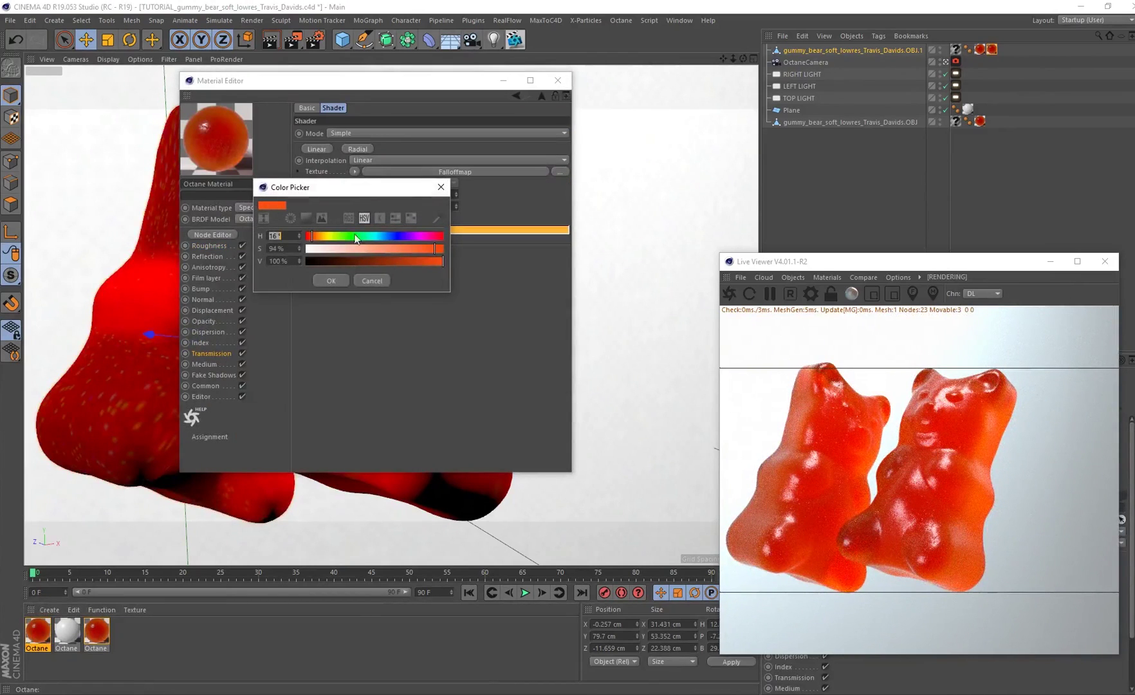
pyautogui.moveTo(321, 237); pyautogui.dragTo(326, 236)
pyautogui.click(331, 281)
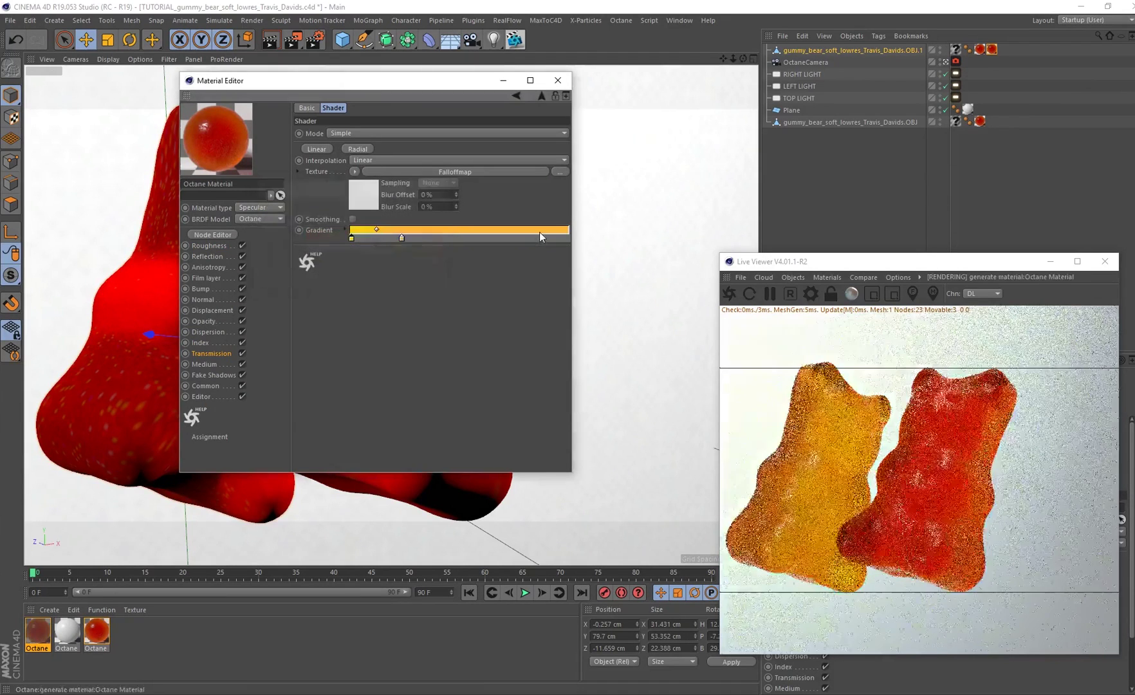
# Step: Make the second gradient stop yellow too, so the whole transmission gradient is yellow
pyautogui.doubleClick(403, 239)
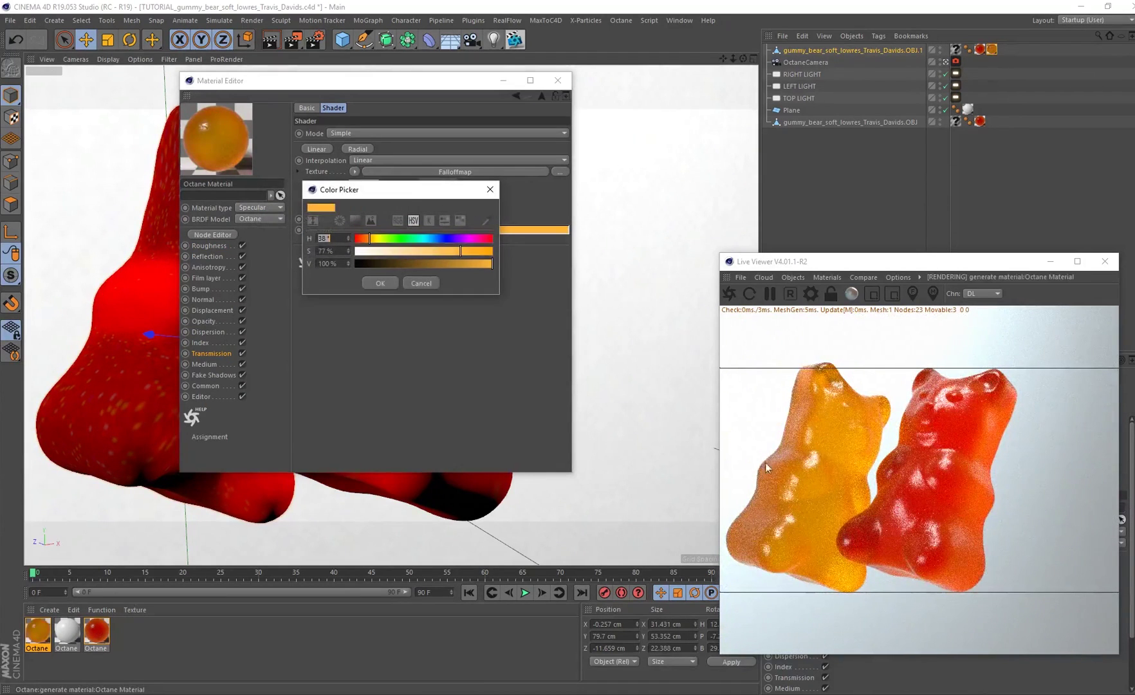
pyautogui.moveTo(400, 184); pyautogui.dragTo(382, 330)
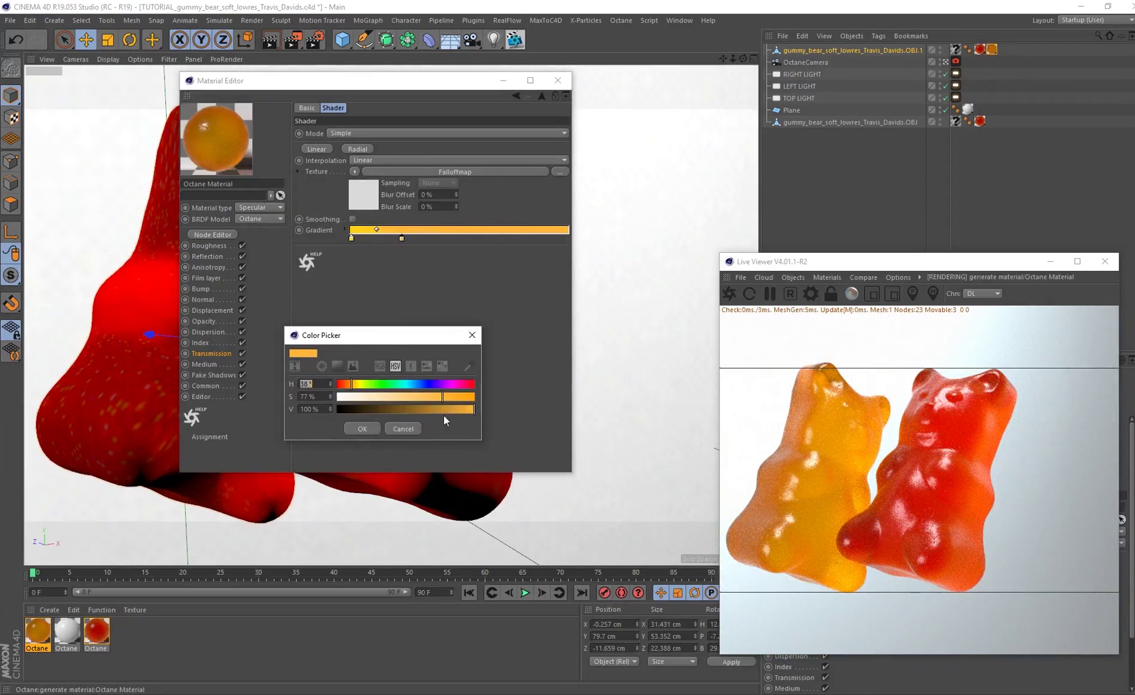
pyautogui.moveTo(359, 384); pyautogui.dragTo(376, 384)
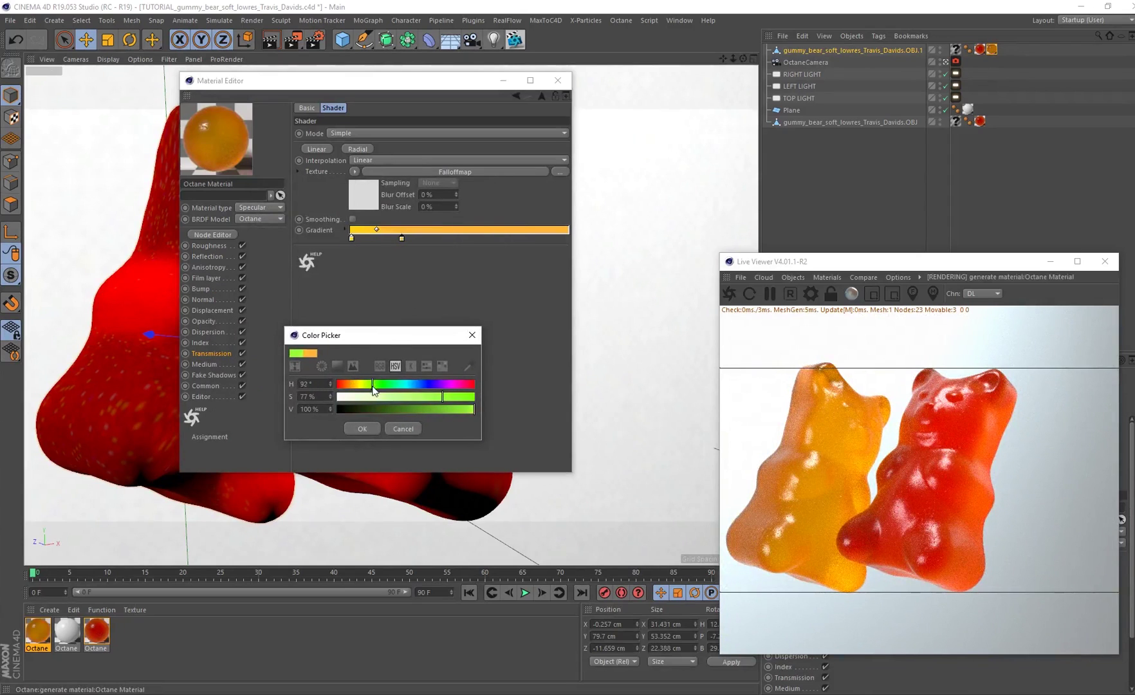
pyautogui.click(373, 429)
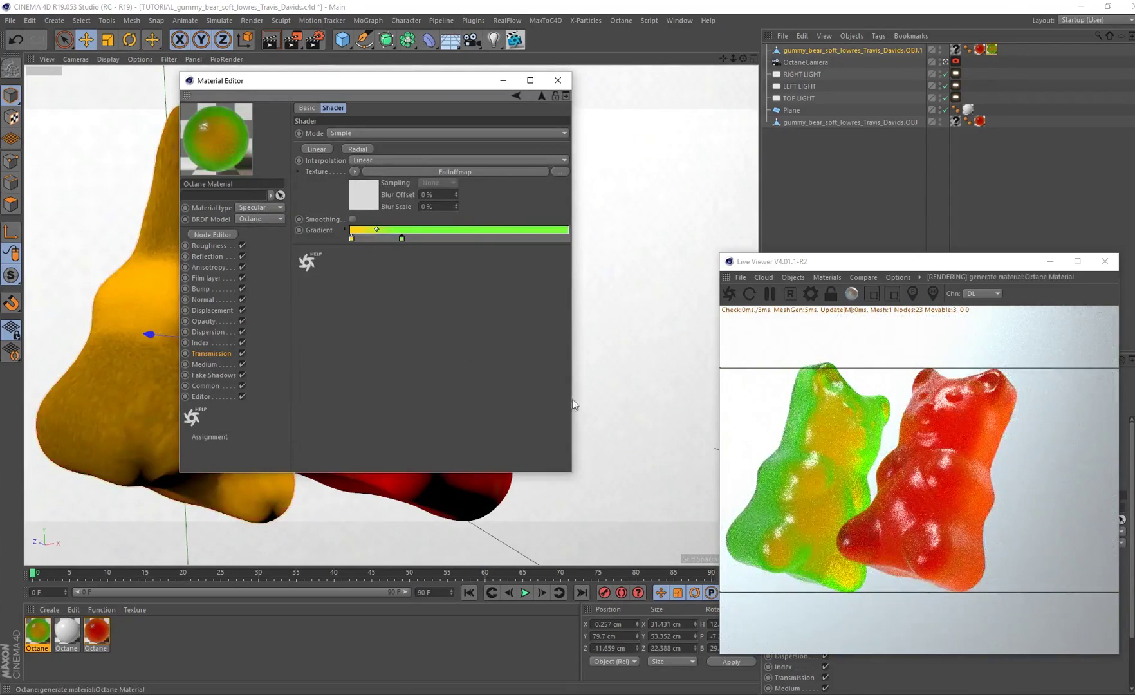
pyautogui.doubleClick(401, 238)
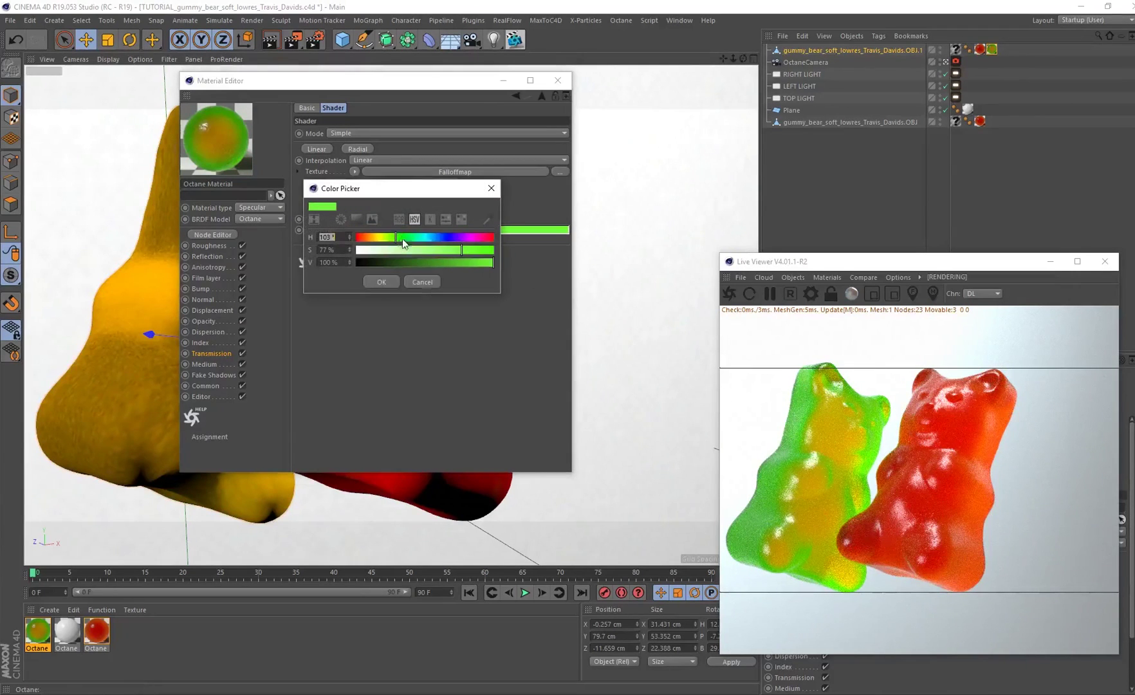
pyautogui.moveTo(389, 242); pyautogui.dragTo(382, 239)
pyautogui.click(395, 281)
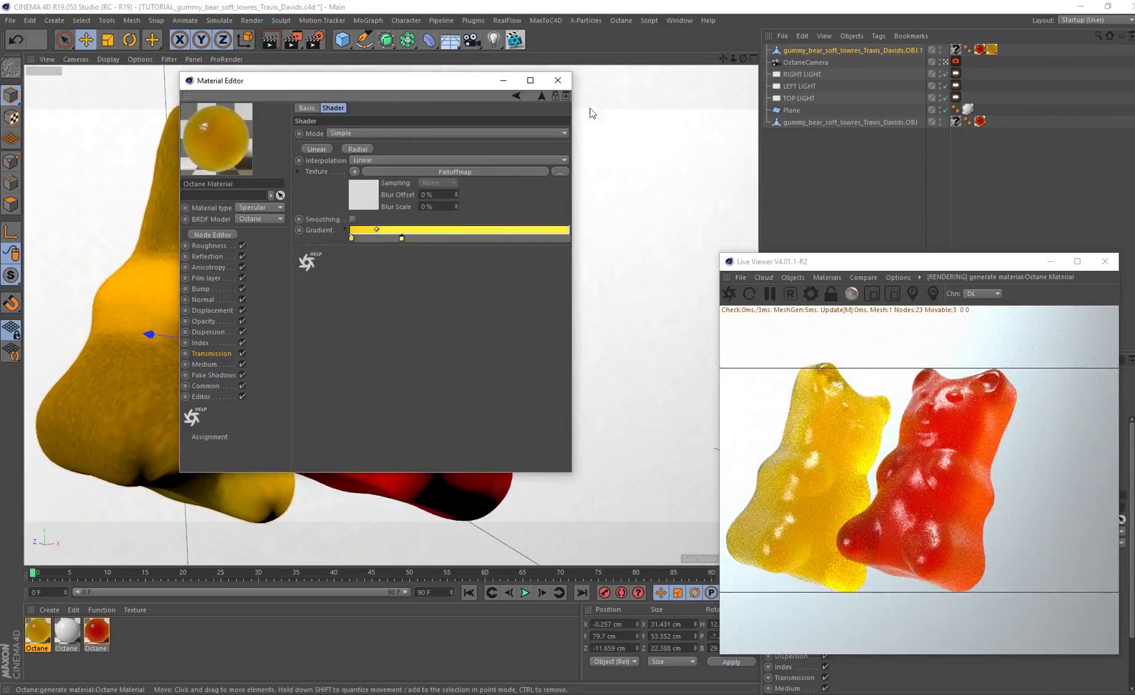
pyautogui.click(558, 80)
# Step: Rotate the yellow bear and drag a copy of it behind the red bear
pyautogui.press('r')
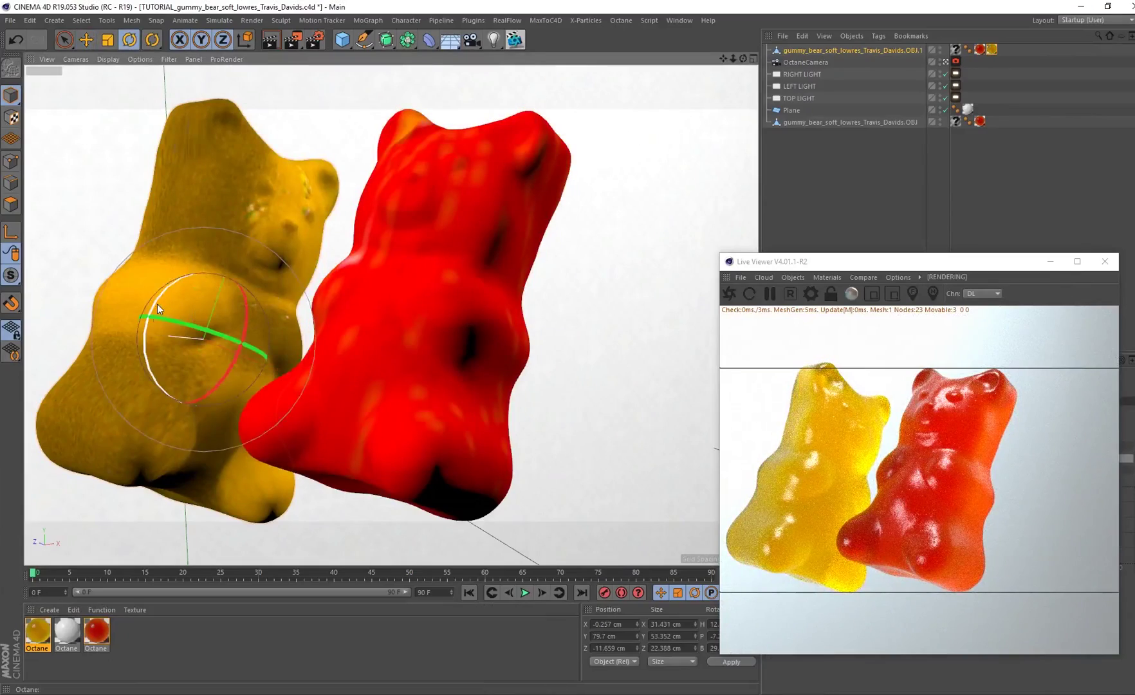
pyautogui.moveTo(157, 302); pyautogui.dragTo(258, 364)
pyautogui.press('e')
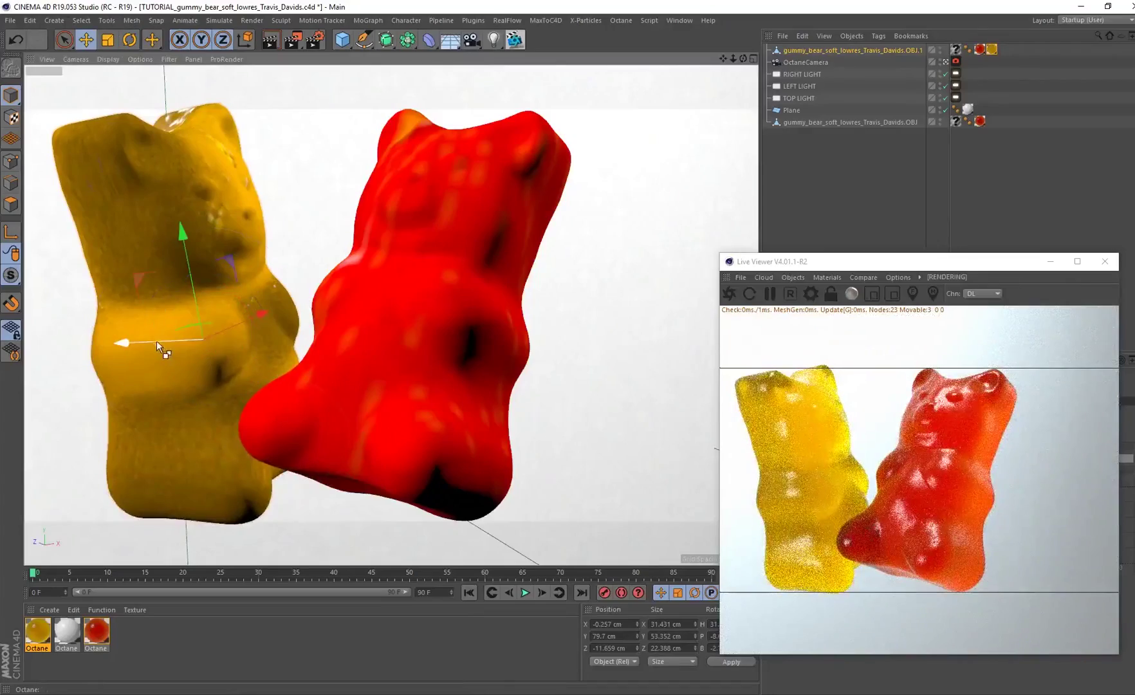
pyautogui.keyDown('ctrl'); pyautogui.moveTo(156, 340); pyautogui.dragTo(601, 286); pyautogui.keyUp('ctrl')
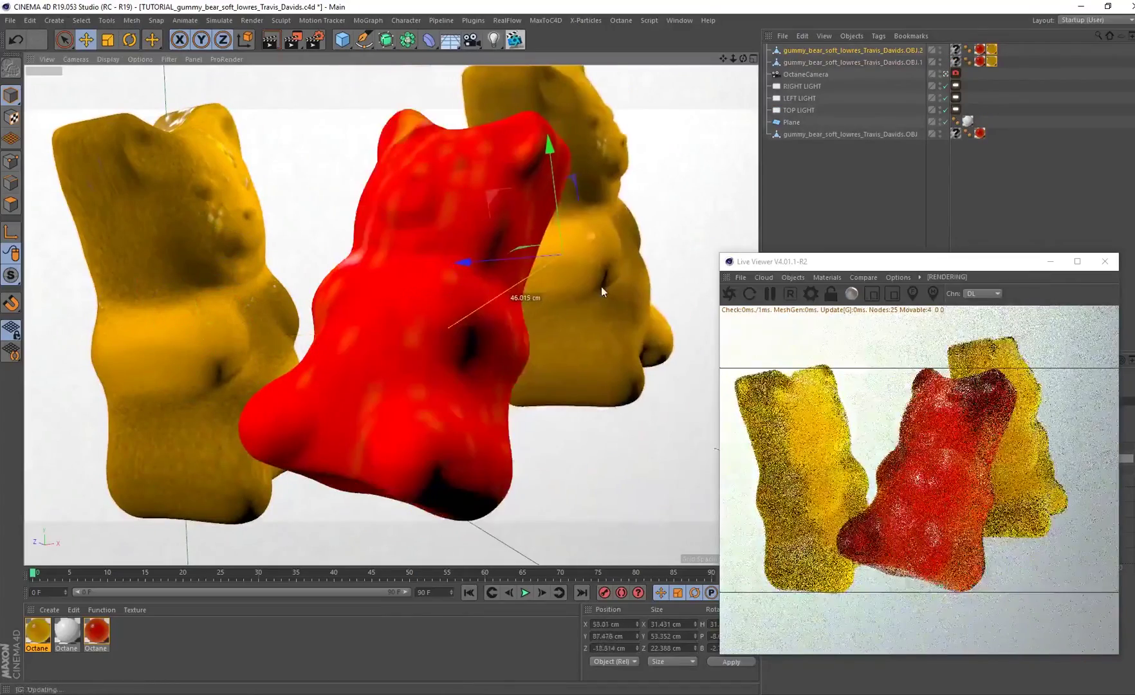
# Step: Tilt the back yellow bear, shift it right, and rotate it into a new pose
pyautogui.press('r')
pyautogui.moveTo(618, 218); pyautogui.dragTo(450, 332)
pyautogui.press('e')
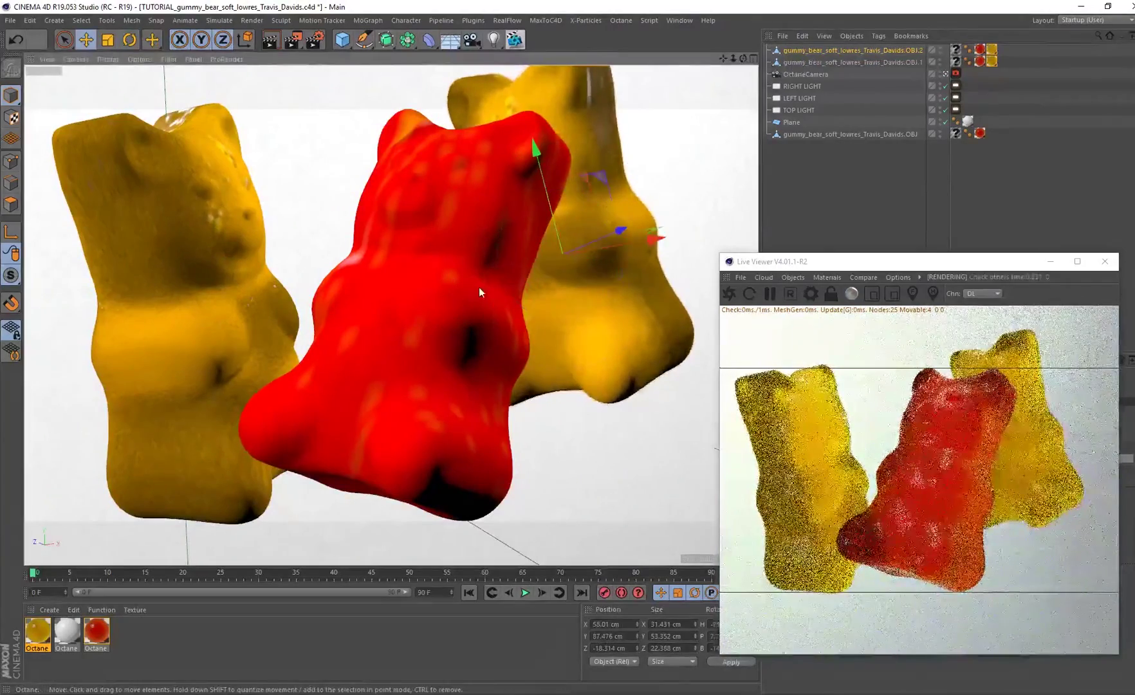
pyautogui.moveTo(604, 244); pyautogui.dragTo(659, 271)
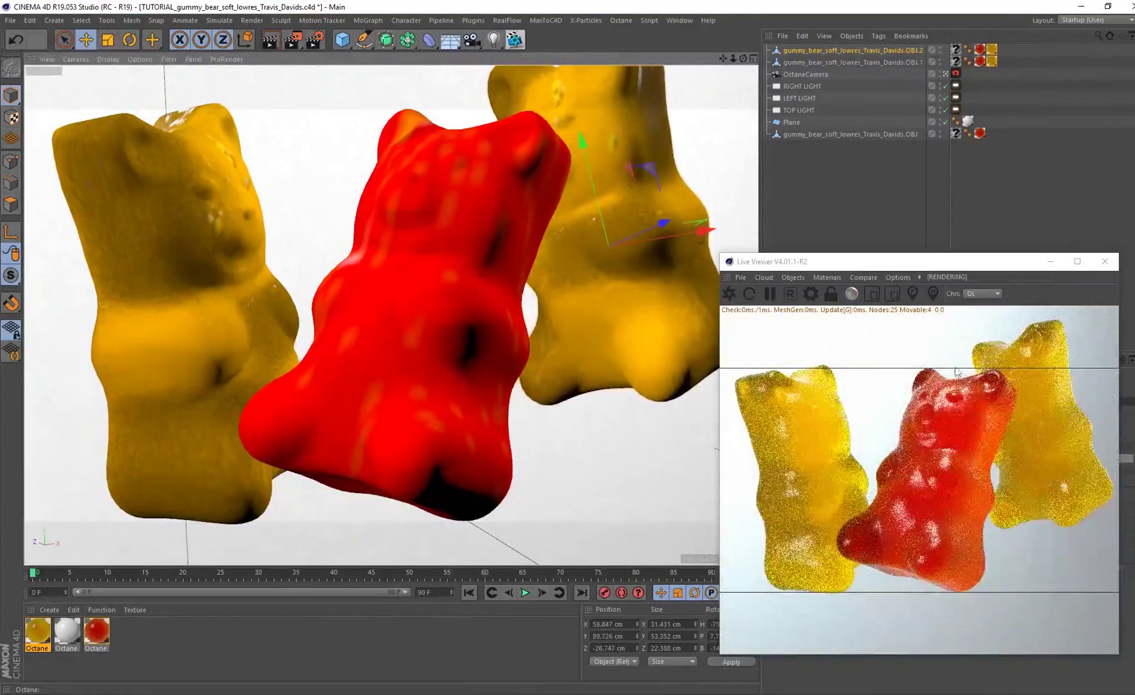
pyautogui.press('r')
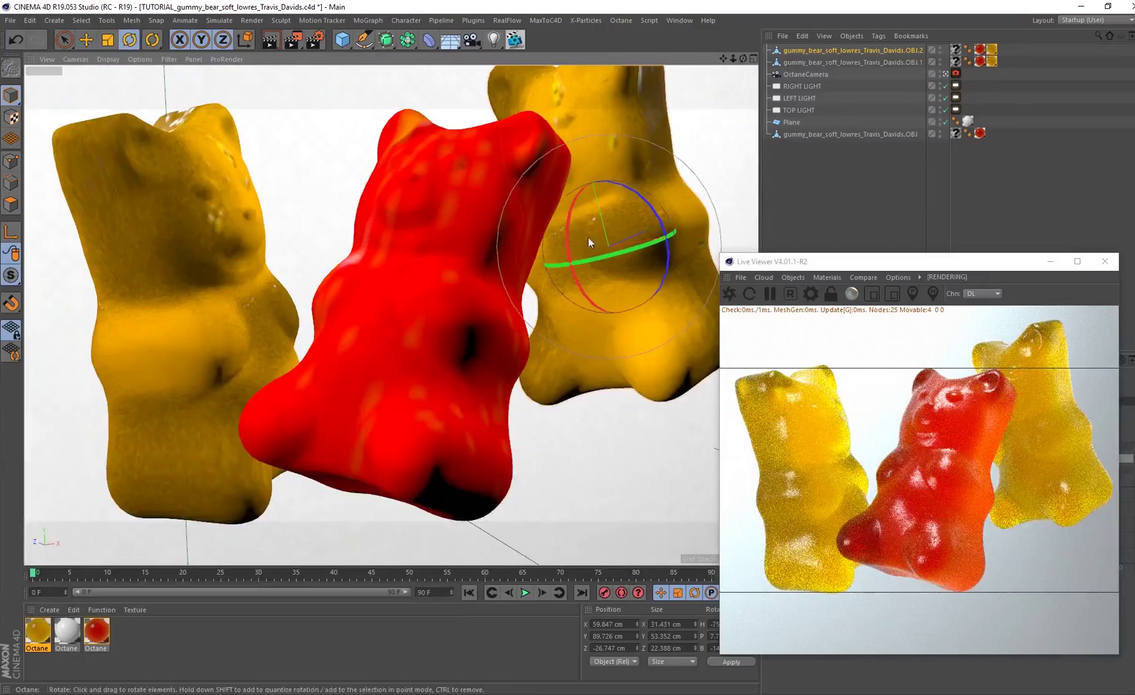
pyautogui.moveTo(569, 235); pyautogui.dragTo(530, 221)
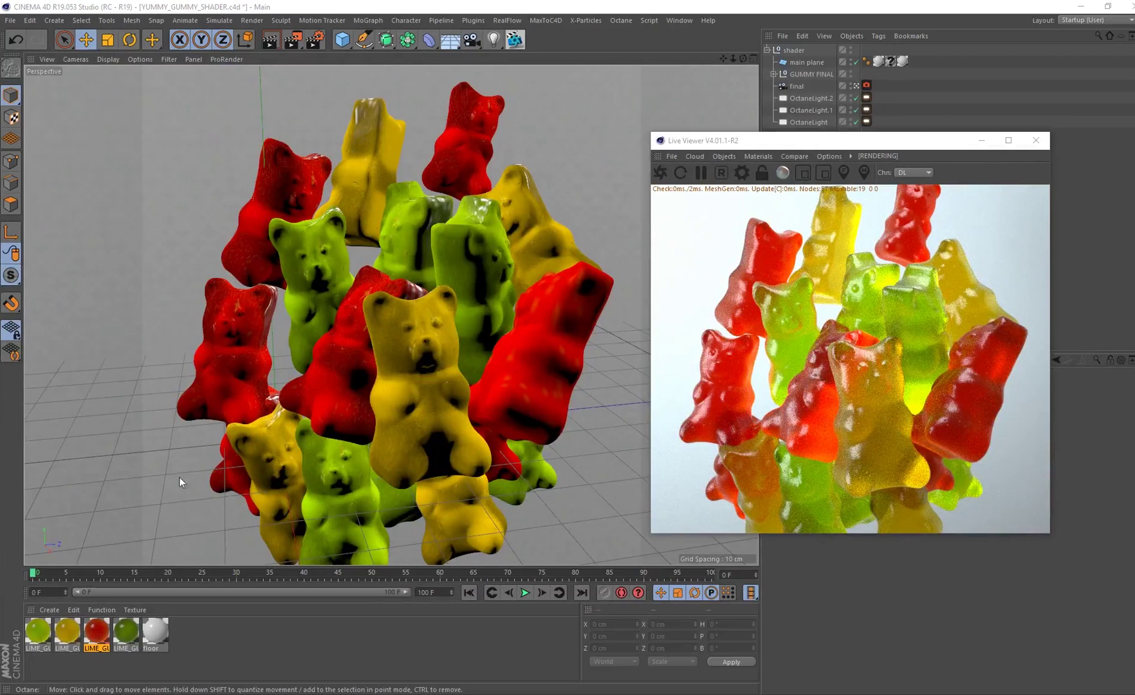
pyautogui.click(40, 636)
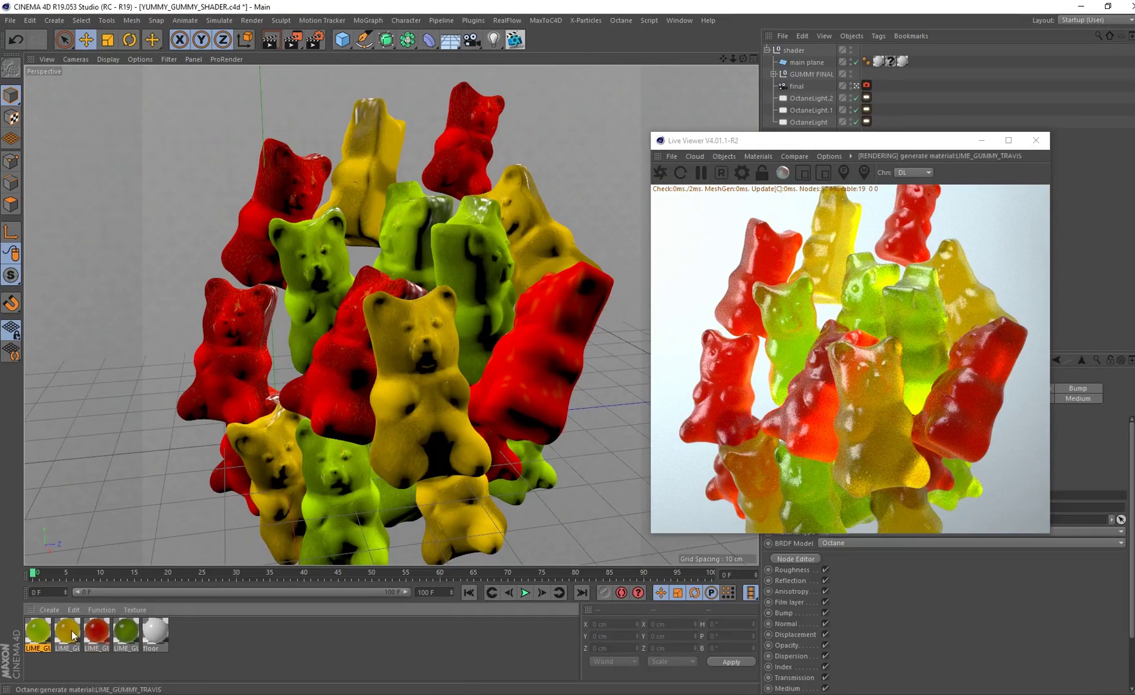
pyautogui.click(856, 87)
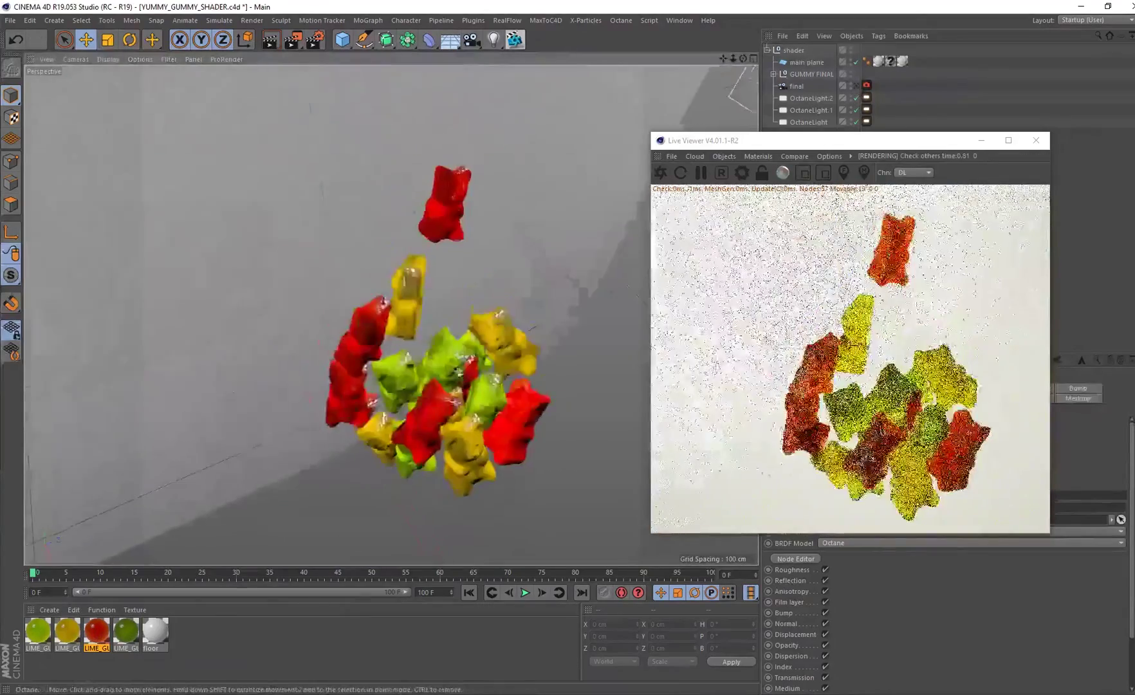
pyautogui.scroll(-6, 447, 329)
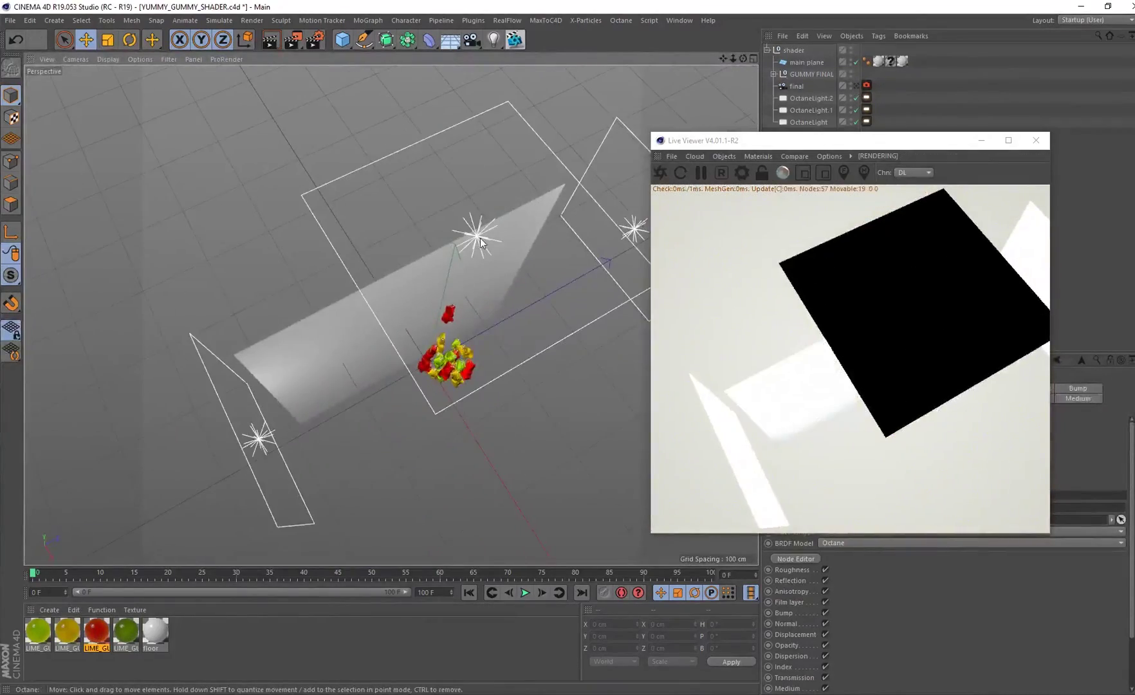
pyautogui.click(481, 242)
pyautogui.keyDown('alt'); pyautogui.moveTo(480, 243); pyautogui.dragTo(287, 319); pyautogui.keyUp('alt')
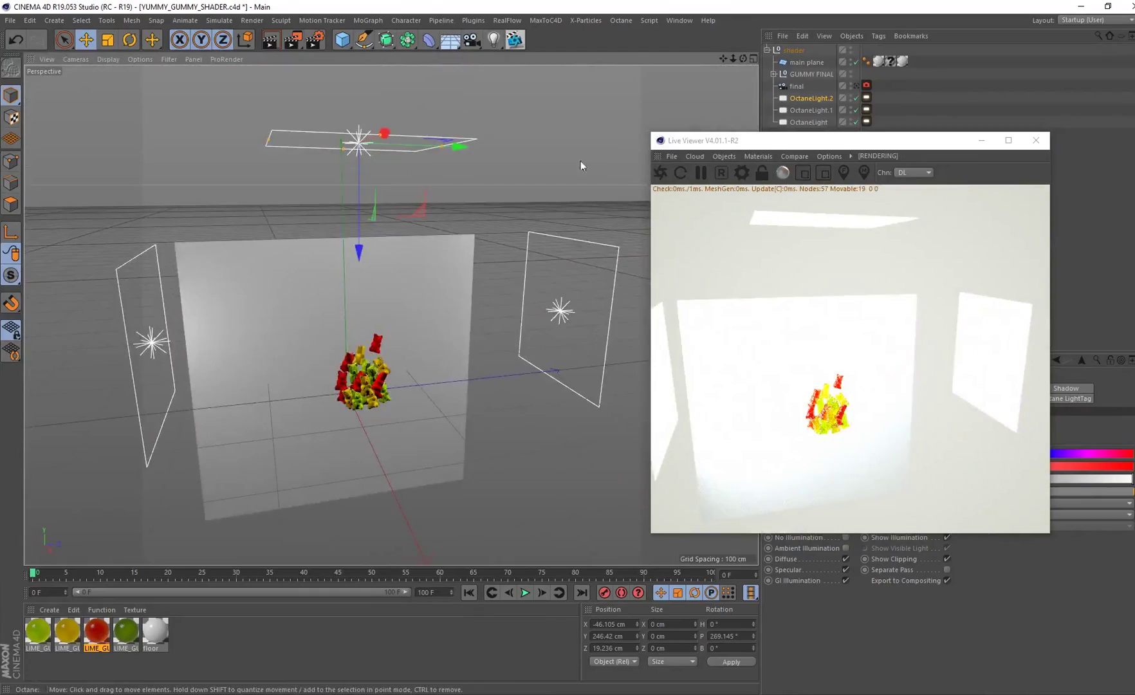
pyautogui.click(856, 87)
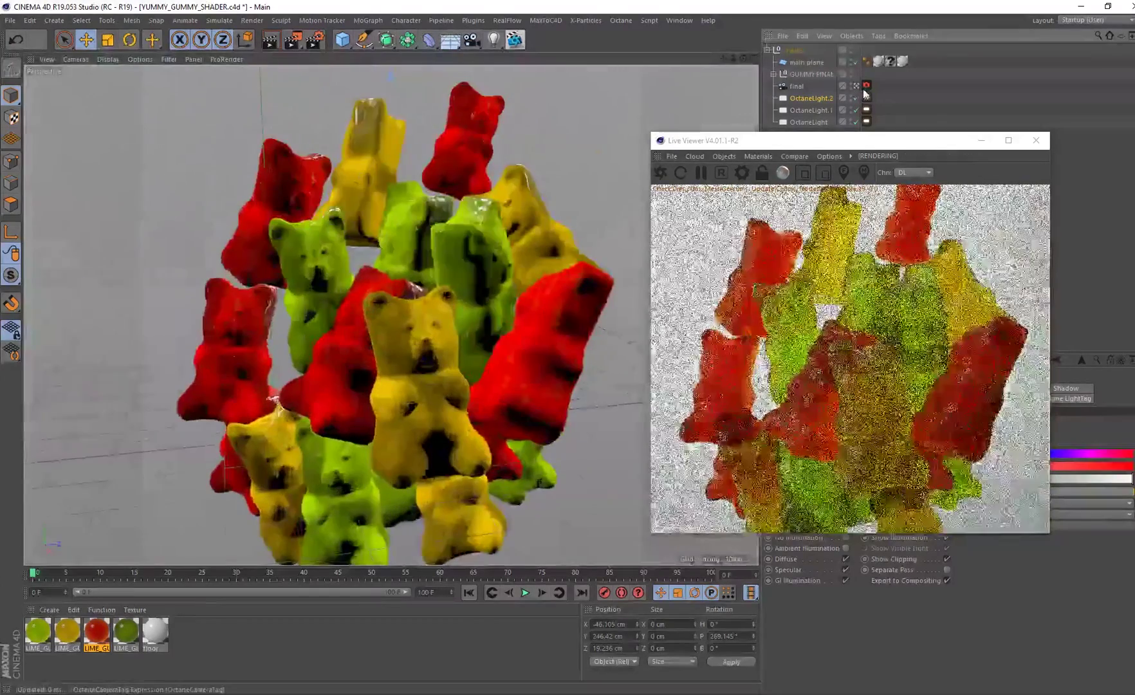